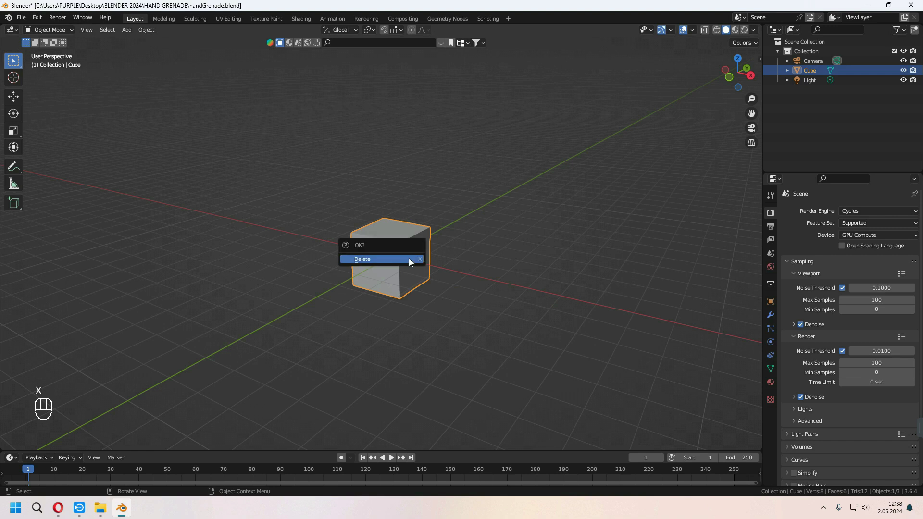
Delete the default cube and load the grenade photo from the refs folder as a reference image in front view
left_click(409, 259)
middle_click_drag(408, 258, 430, 310)
key("KP_1")
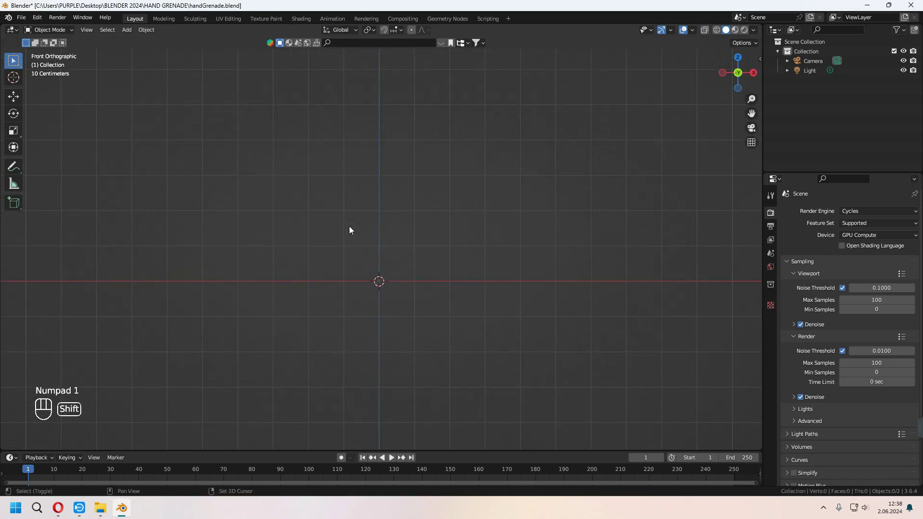
key("shift+a")
mouse_move(318, 331)
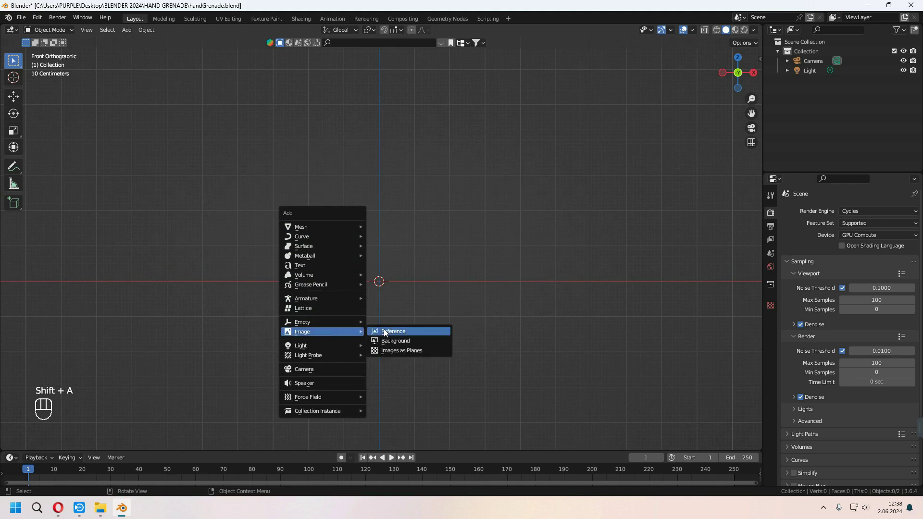
left_click(395, 330)
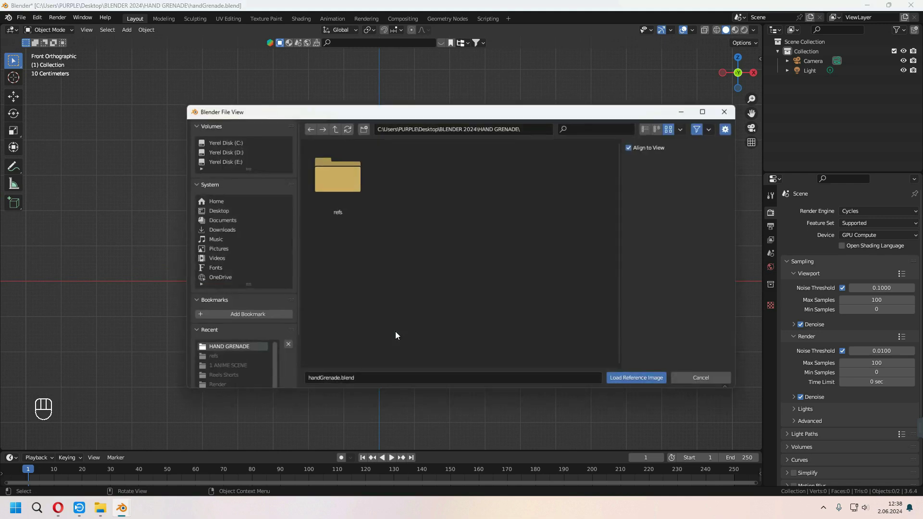
double_click(348, 179)
double_click(408, 177)
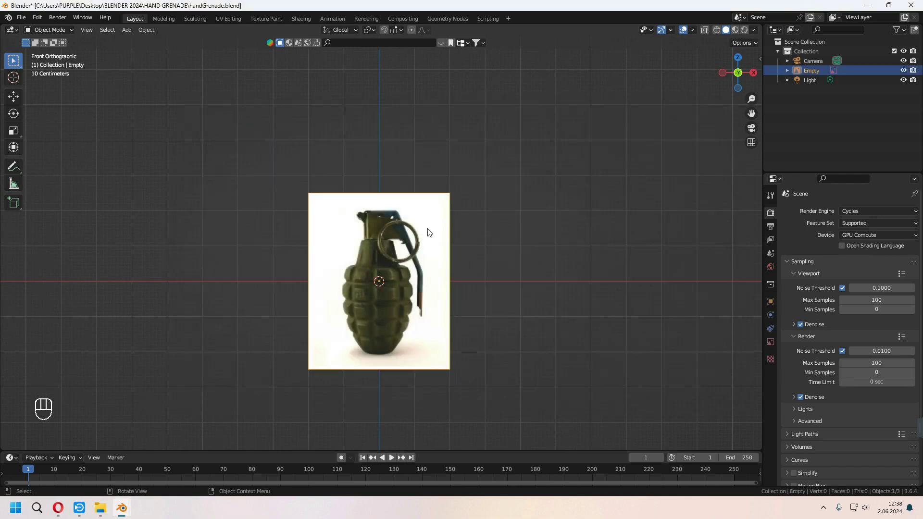
Move the reference image up about 1.78 m along Z and back about 2.06 m along Y
key("g")
key("z")
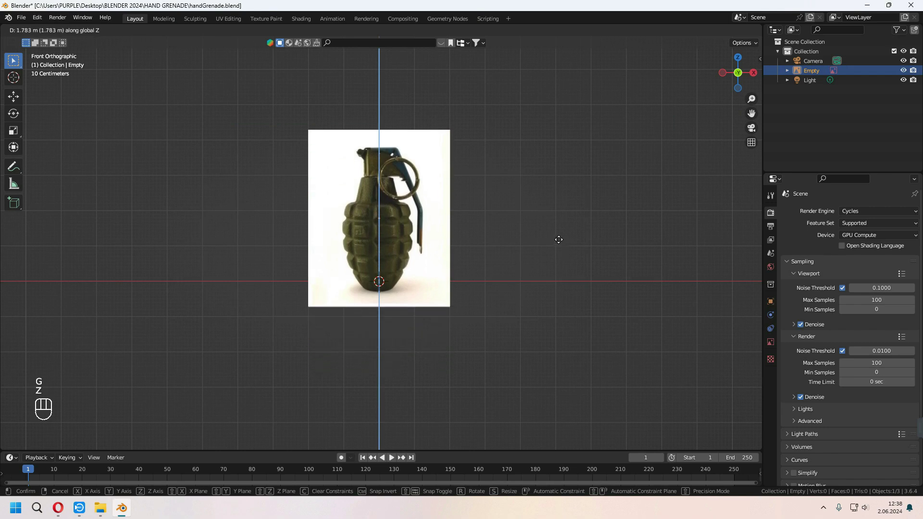
left_click(554, 232)
middle_click_drag(553, 233, 517, 306)
key("g")
key("y")
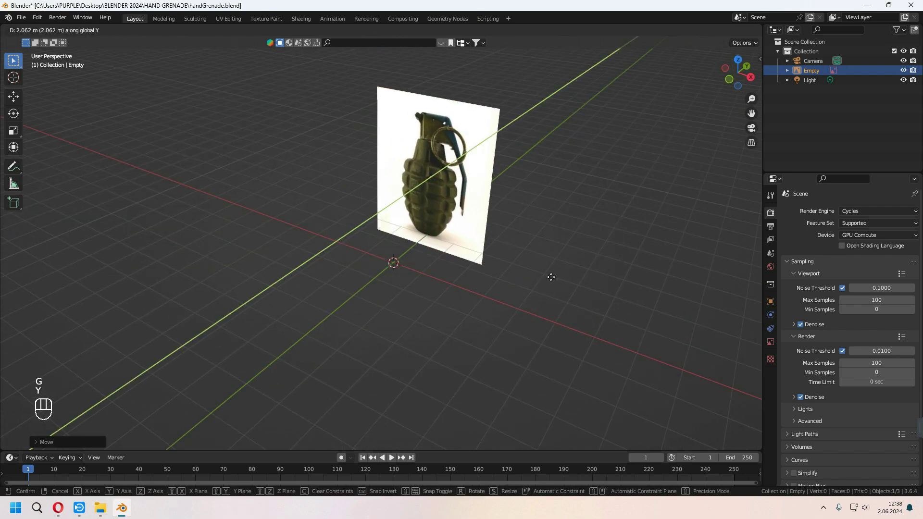
left_click(551, 276)
middle_click_drag(551, 276, 594, 281)
Lower the reference image's opacity to about 0.504
left_click(772, 341)
left_click(839, 323)
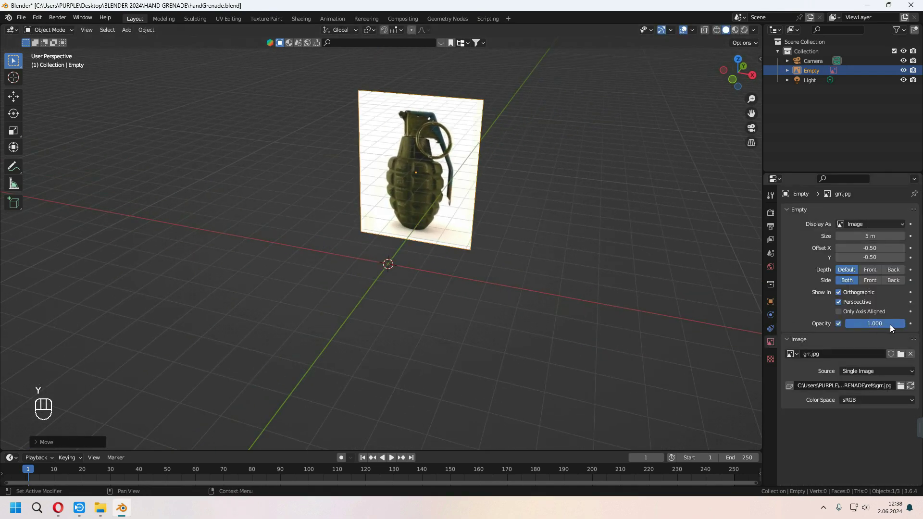
left_click_drag(890, 324, 863, 325)
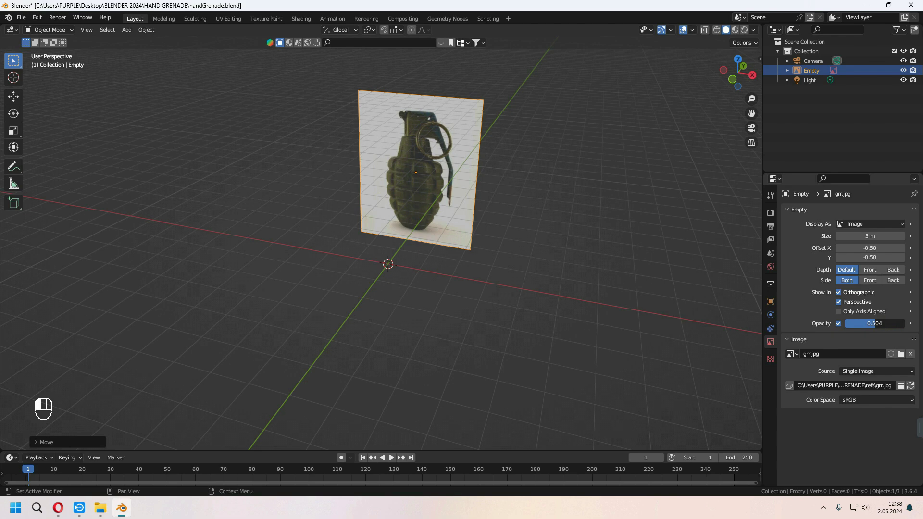
scroll(385, 293, "up", 3)
middle_click_drag(528, 276, 521, 295)
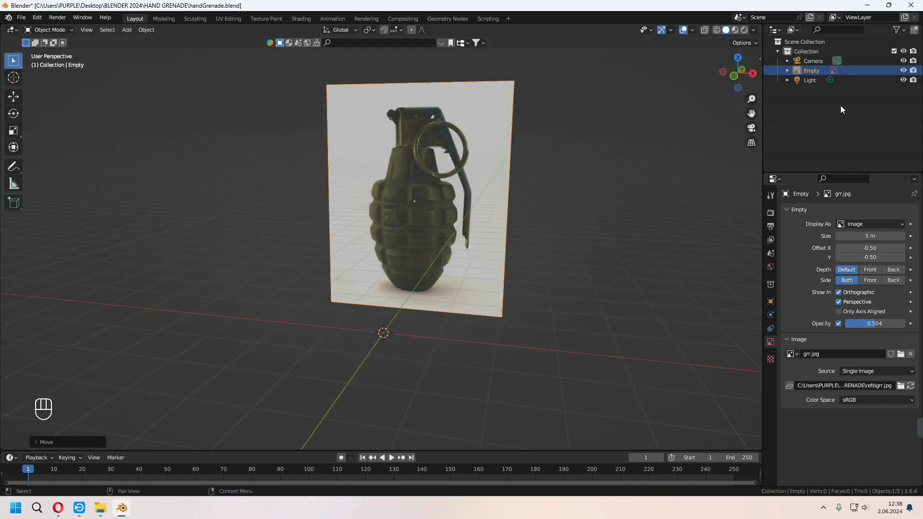
Show the selectability toggles in the outliner, make the reference image unselectable, and save the file
left_click(897, 30)
left_click(831, 61)
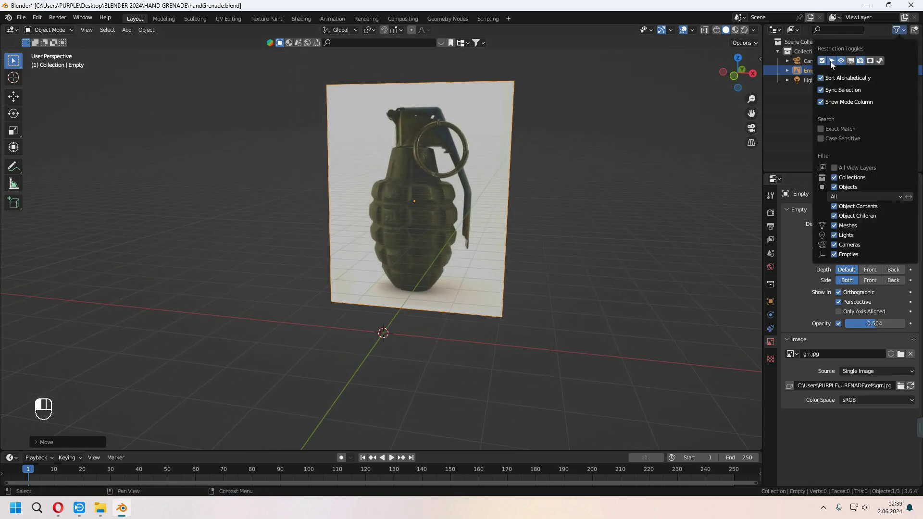
left_click(893, 71)
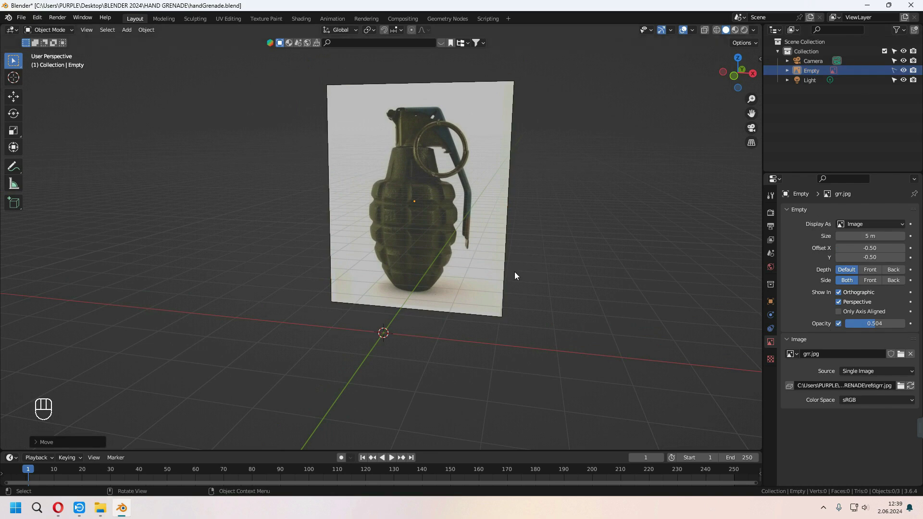
middle_click_drag(514, 272, 498, 237)
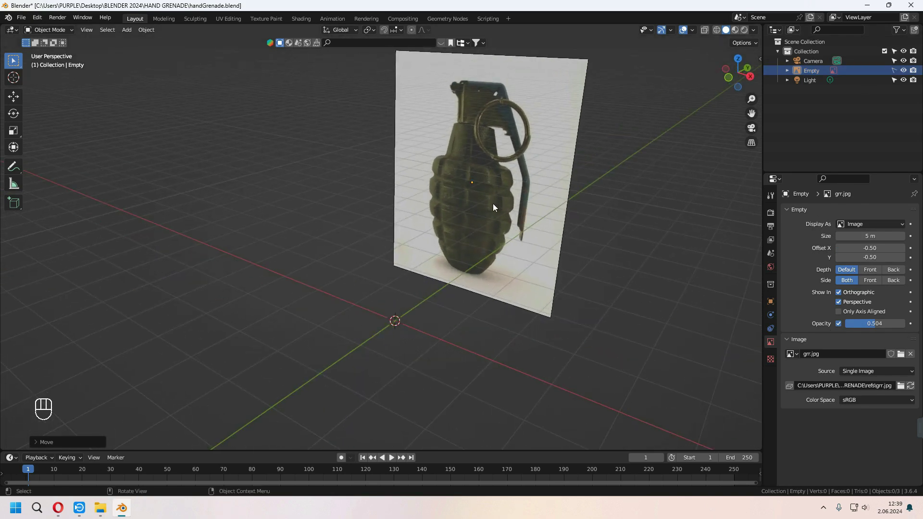
key("ctrl+s")
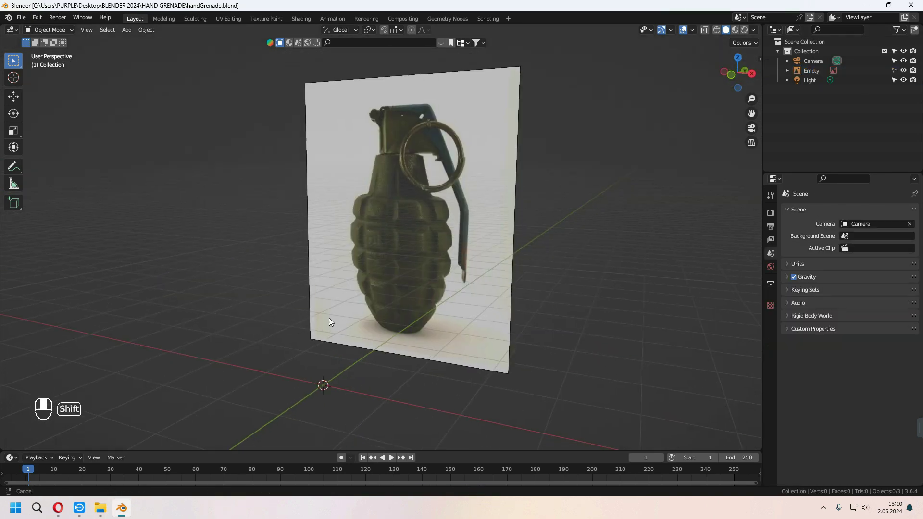
Add a mesh circle with 8 vertices at the world origin
middle_click_drag(329, 318, 350, 300)
key("shift+a")
mouse_move(301, 273)
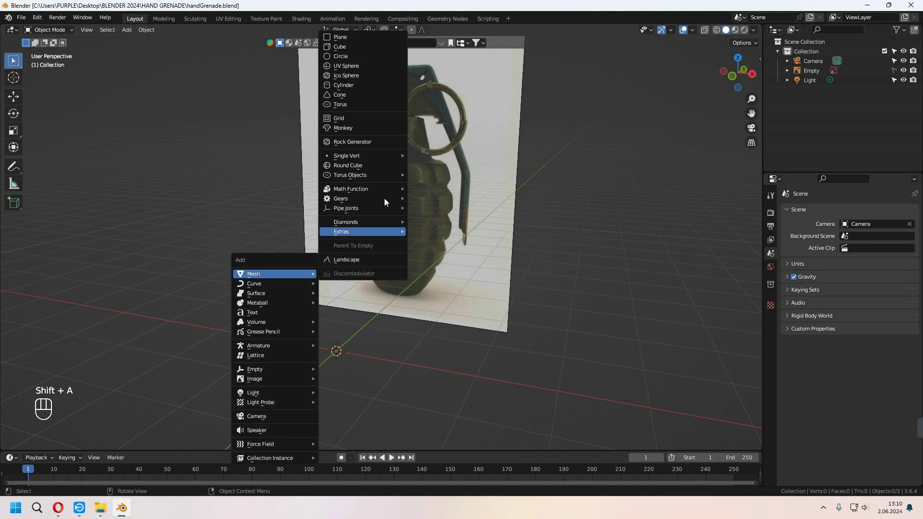
left_click(362, 55)
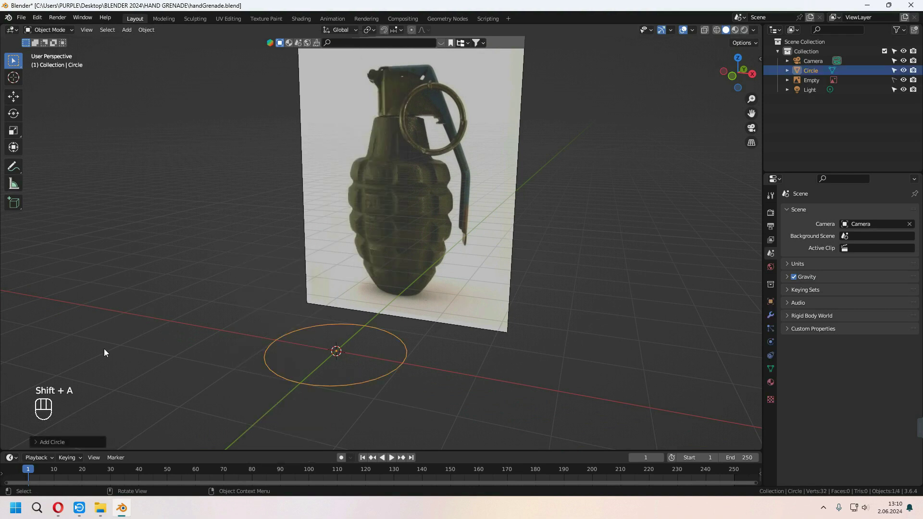
left_click(38, 443)
left_click(127, 334)
type("8")
key("Return")
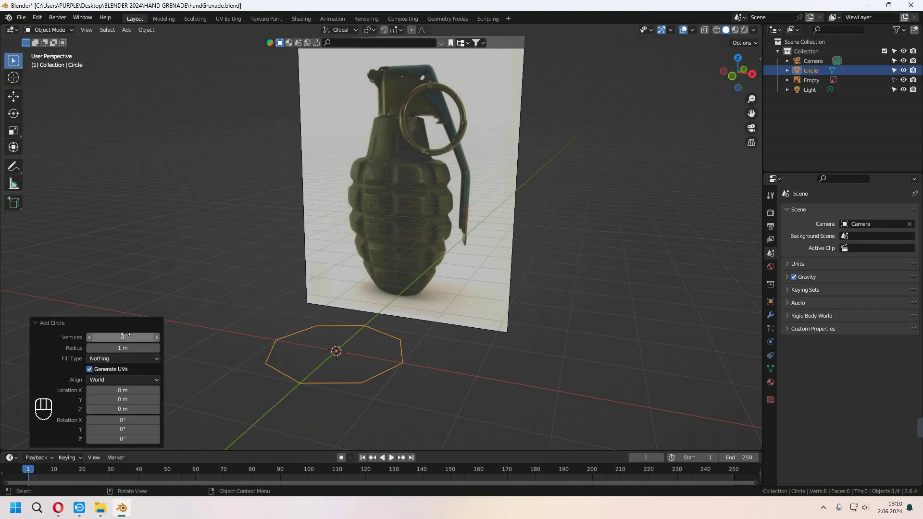
left_click(40, 323)
Scale the circle down to the grenade's base width in front view and display the scene in wireframe
key("KP_1")
key("s")
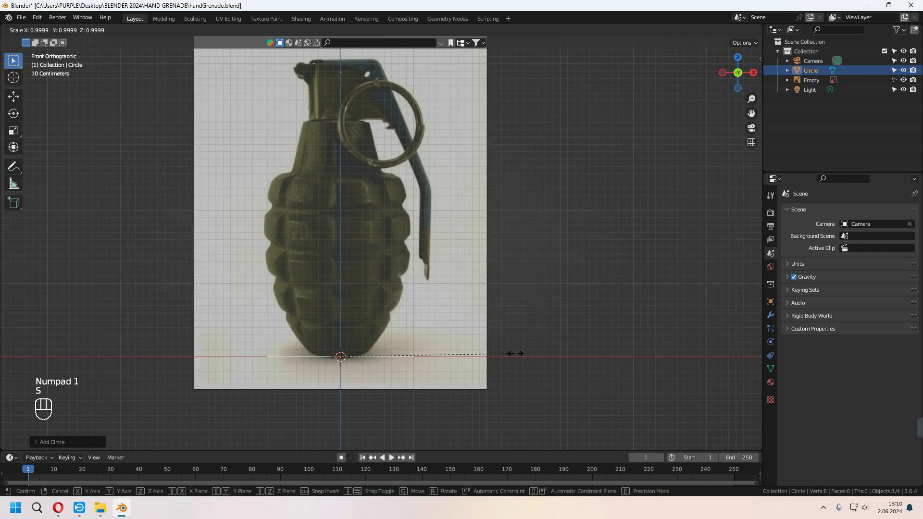
left_click(446, 350)
key("z")
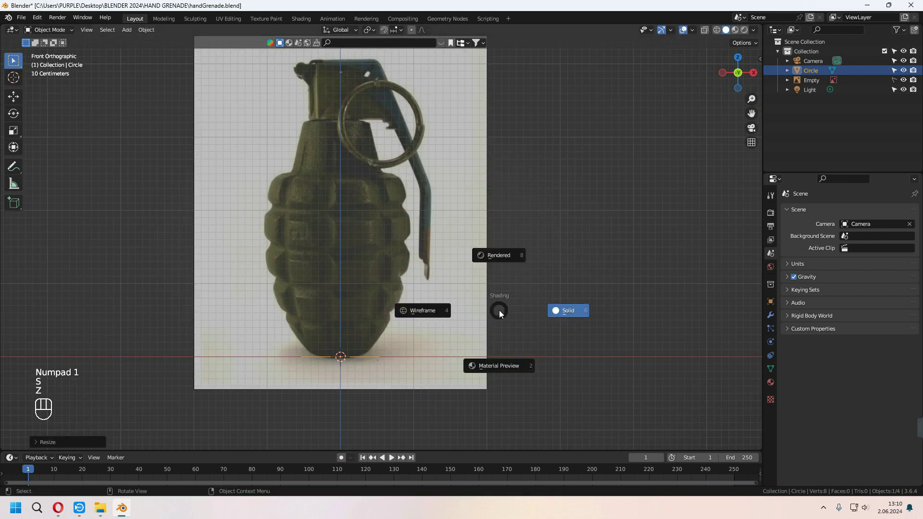
left_click(414, 313)
Extrude the circle's edges up about 0.44 m along Z and widen the new ring to the grenade outline
key("Tab")
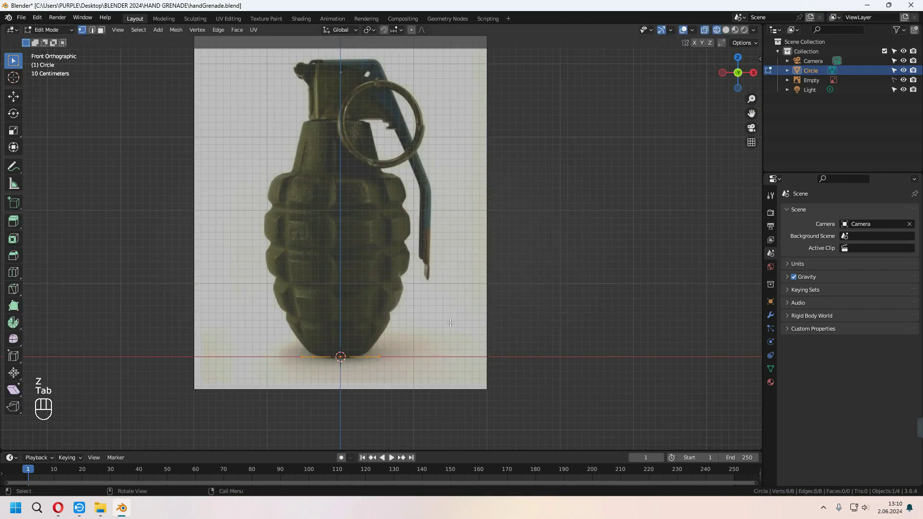
key("e")
key("z")
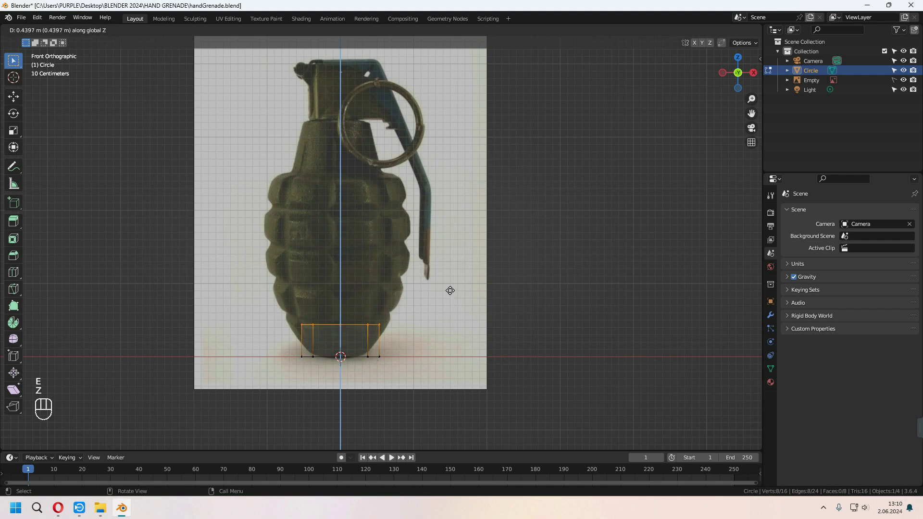
left_click(450, 290)
key("s")
left_click(479, 298)
Extrude two more rings upward along Z to the grenade's middle, widening each to follow the body outline
key("e")
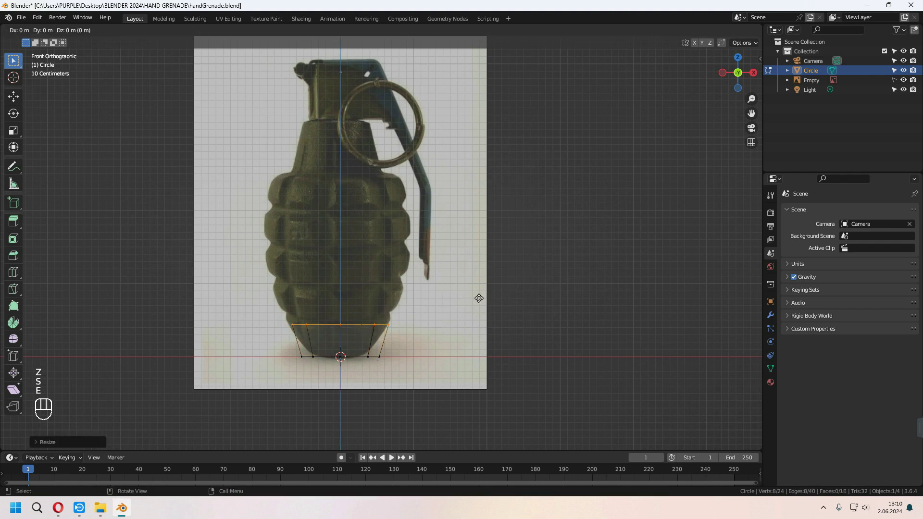
key("z")
left_click(479, 260)
key("s")
left_click(525, 272)
key("e")
key("z")
left_click(532, 248)
key("s")
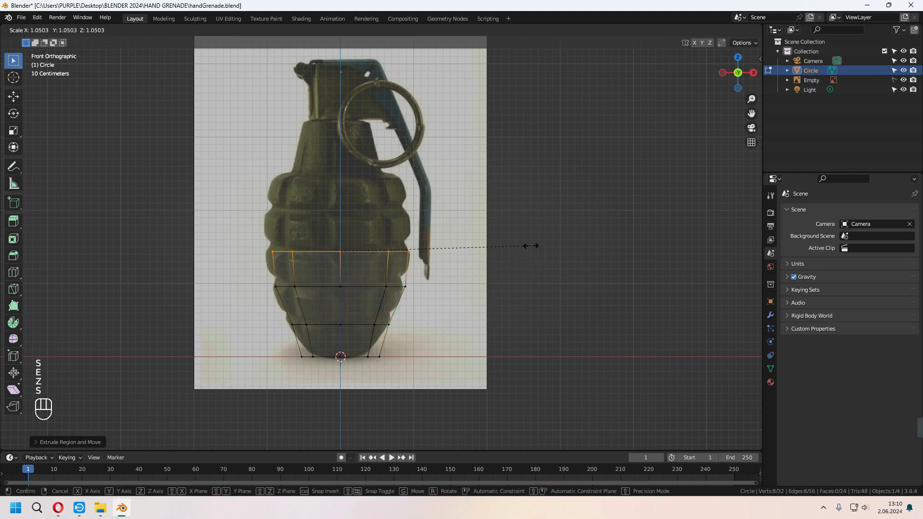
left_click(529, 265)
Extrude two further rings upward to the body's shoulder and narrow the topmost one to the outline
key("e")
key("z")
left_click(529, 223)
key("e")
key("z")
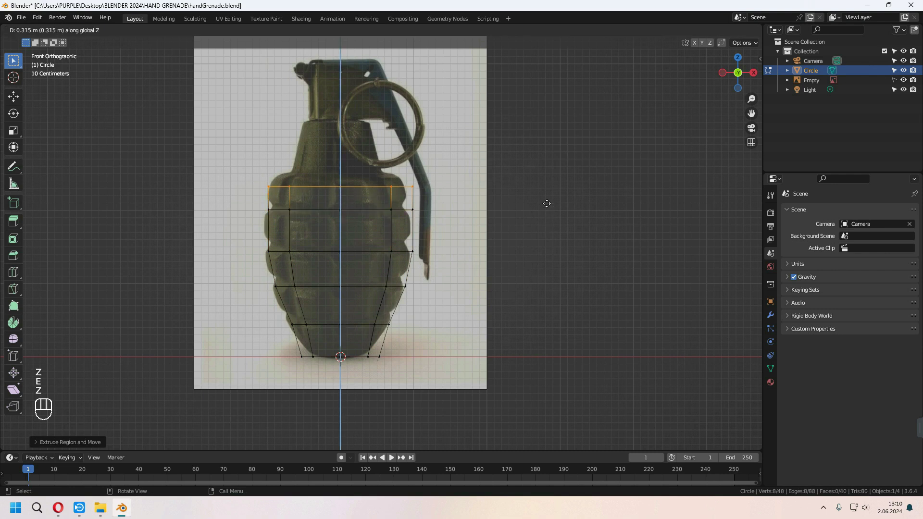
left_click(572, 192)
key("s")
left_click(570, 192)
Widen the second-lowest ring and shrink the bottom ring to fit the grenade's lower outline
left_click_drag(289, 316, 447, 334)
key("s")
left_click(499, 334)
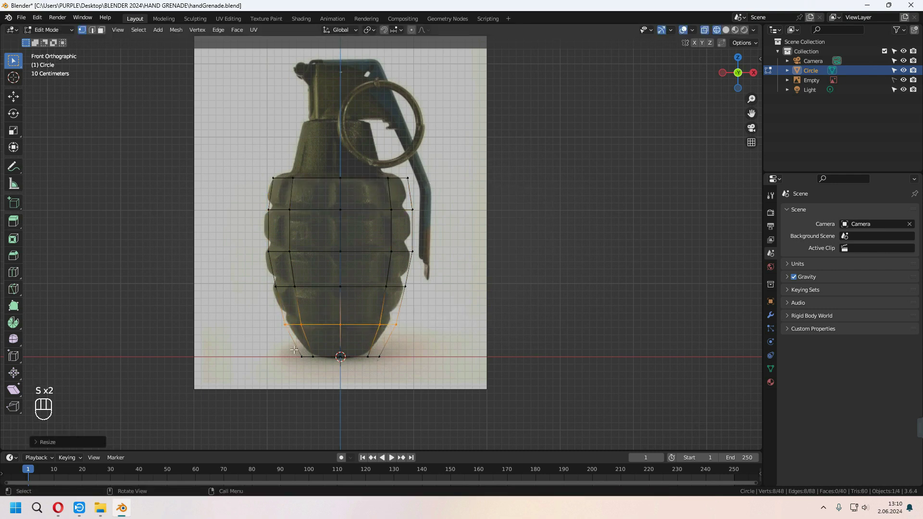
left_click_drag(290, 345, 462, 373)
key("s")
left_click(439, 371)
Widen the three middle rings of the body, working upward, to reach the grenade's outer segments
left_click_drag(265, 273, 435, 306)
key("s")
left_click(444, 307)
left_click_drag(257, 236, 437, 265)
key("s")
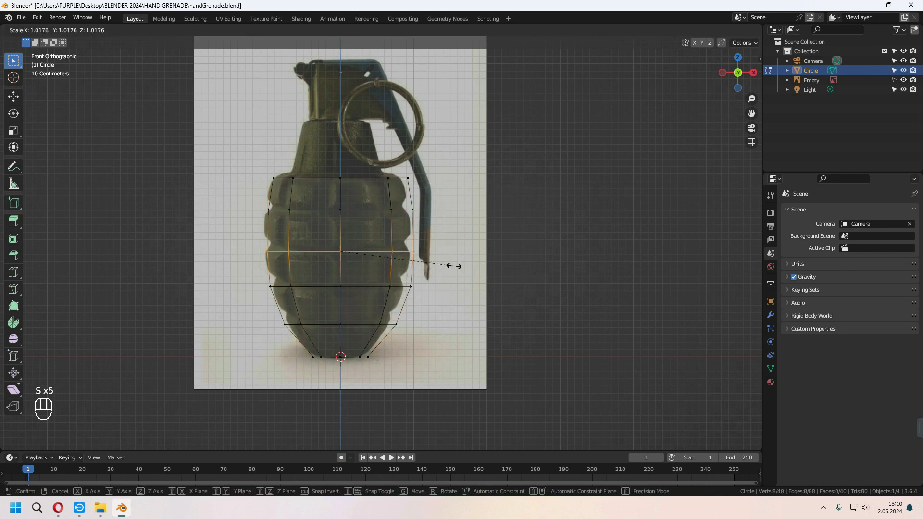
left_click(448, 266)
left_click_drag(261, 203, 435, 233)
key("s")
left_click(467, 230)
Raise the top ring slightly along Z and narrow it to match the grenade's shoulder
left_click_drag(268, 168, 429, 192)
key("g")
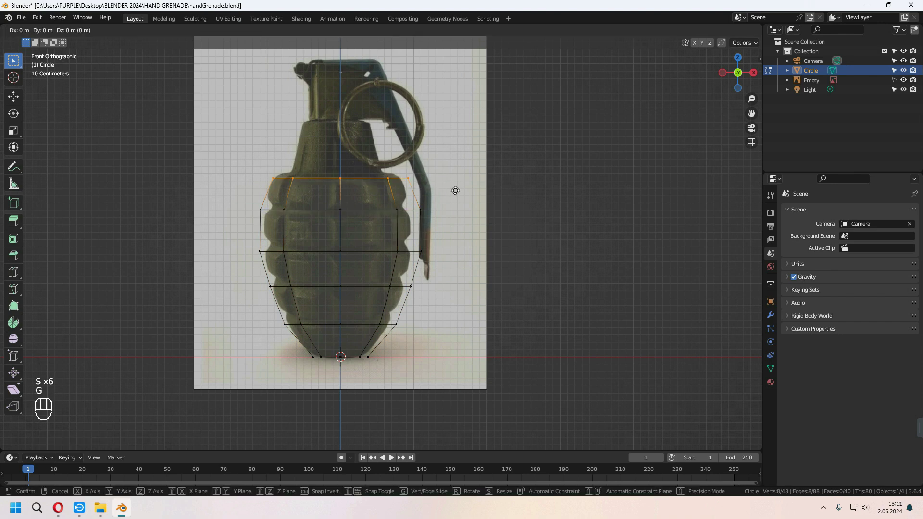
key("z")
left_click(454, 187)
key("s")
left_click(463, 188)
Check the scale of the two lowest rings against the reference with small resize adjustments
left_click_drag(276, 313, 405, 336)
key("s")
left_click_drag(302, 347, 394, 369)
key("s")
left_click(399, 368)
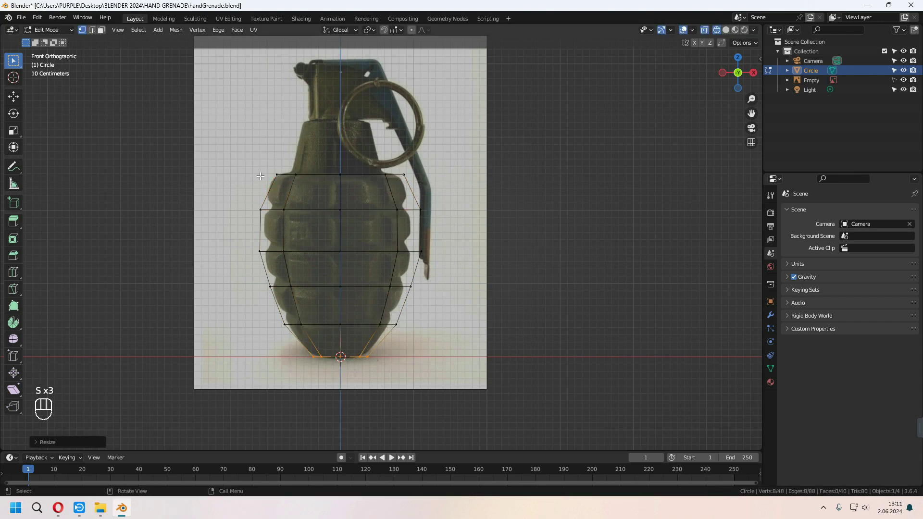
Return to solid shading and rescale the second-lowest edge loop to smooth the body's lower curve
mouse_move(455, 309)
middle_mouse_down()
mouse_move(390, 345)
mouse_move(428, 336)
mouse_move(377, 342)
mouse_move(397, 319)
middle_mouse_up()
key("z")
left_click(390, 326, "alt")
key("s")
key("s")
key("s")
key("s")
left_click(481, 326)
mouse_move(481, 326)
middle_mouse_down()
mouse_move(494, 379)
mouse_move(444, 383)
mouse_move(497, 322)
middle_mouse_up()
Apply Extrude Individual Faces to the whole body, pushing every face outward by about 0.145 m
key("a")
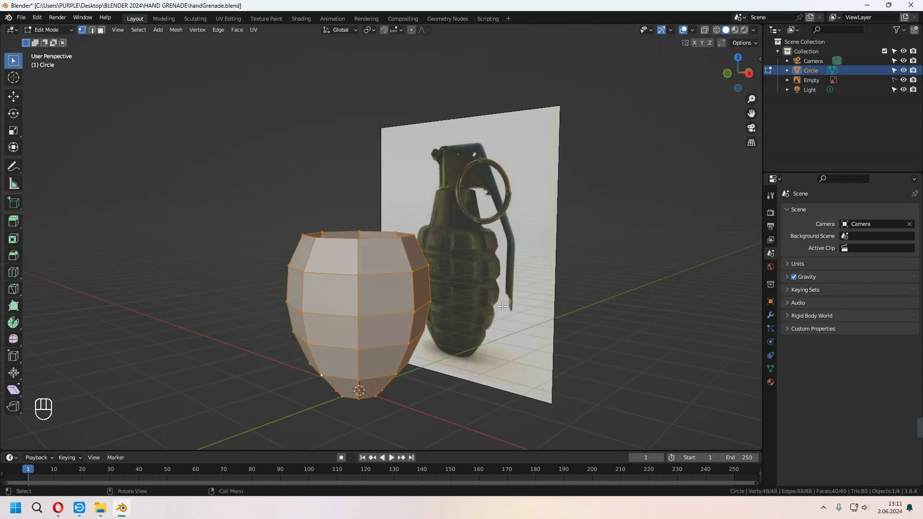
key("F3")
type("ext")
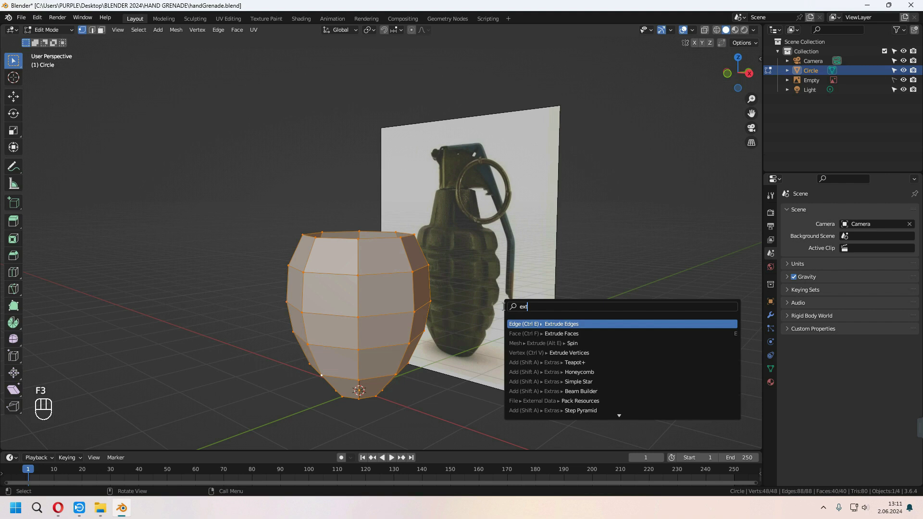
type("rude")
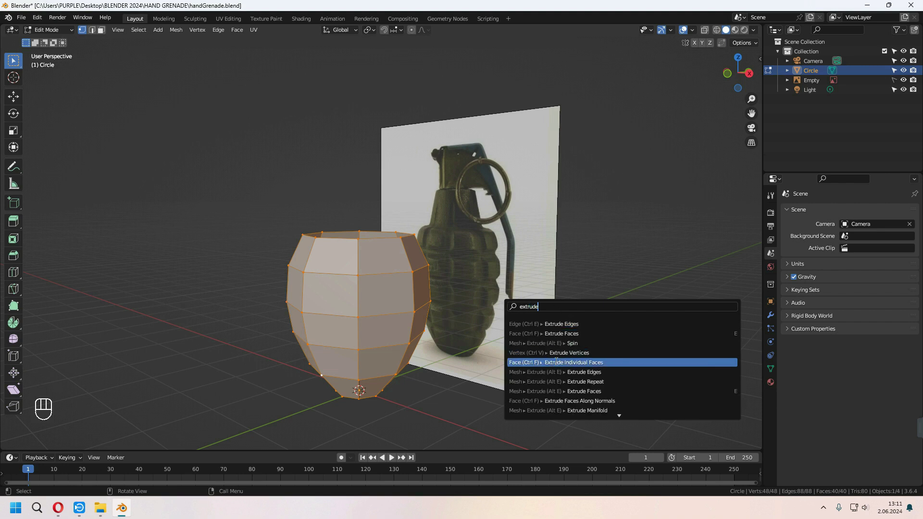
left_click(621, 362)
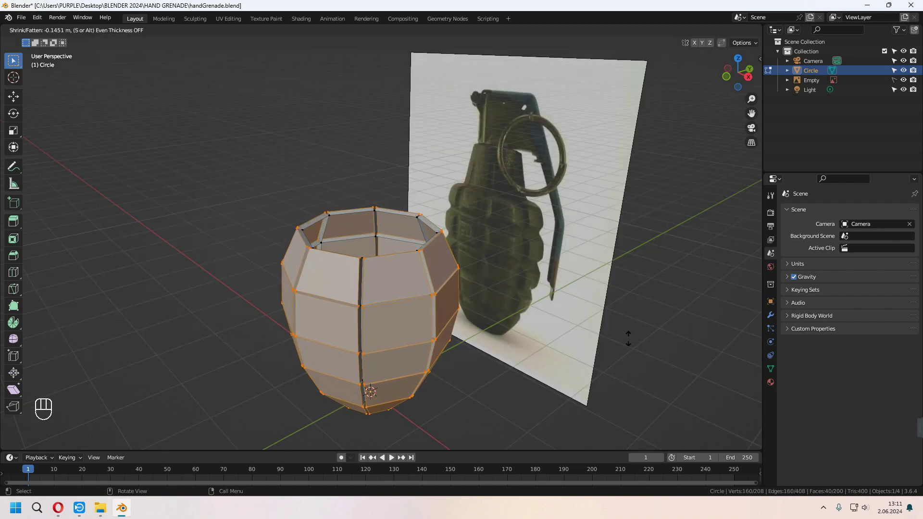
left_click(629, 340)
middle_click_drag(565, 309, 515, 143)
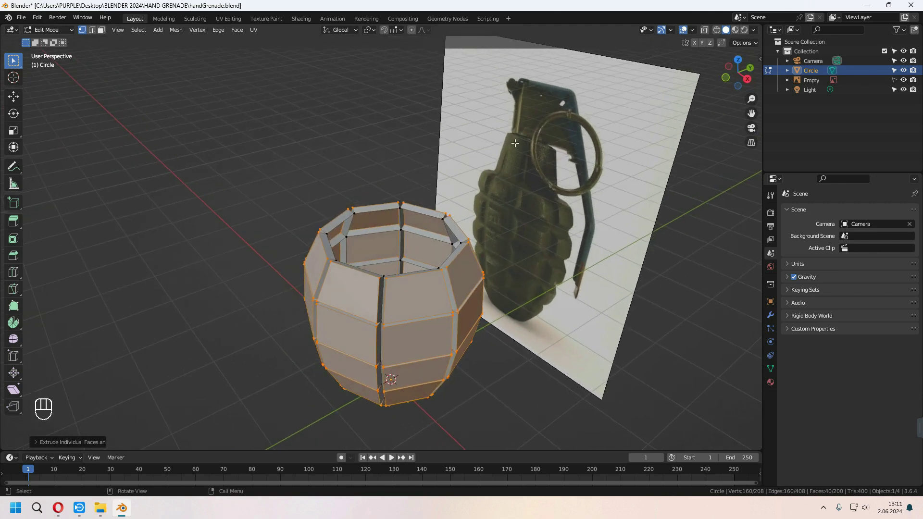
Set the pivot point to Individual Origins and scale the extruded faces down to widen the grooves between them
left_click(370, 30)
left_click(387, 62)
middle_click_drag(634, 284, 644, 299)
key("s")
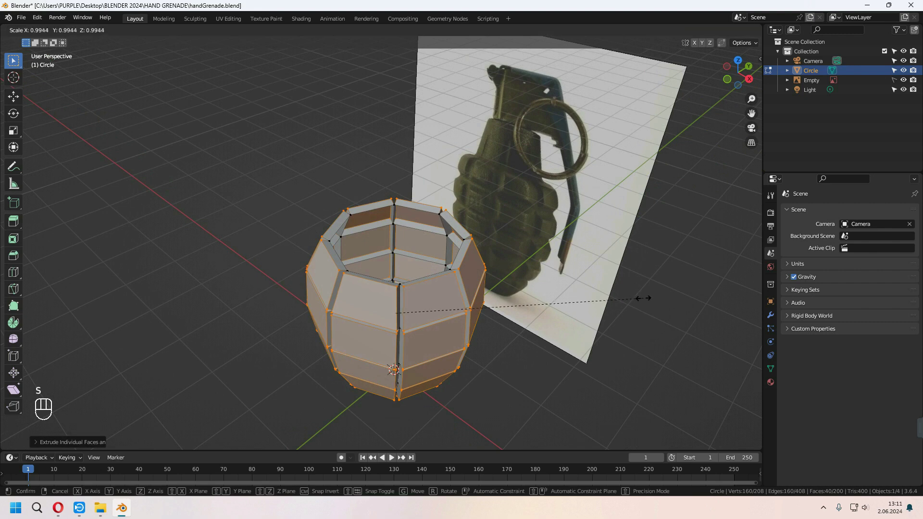
left_click(585, 284)
middle_click_drag(585, 284, 411, 197)
key("Tab")
key("Tab")
Select the body's lowest edge loop, extrude it and scale the new ring inward to about 0.8
left_click(407, 189, "alt")
scroll(561, 237, "up", 4)
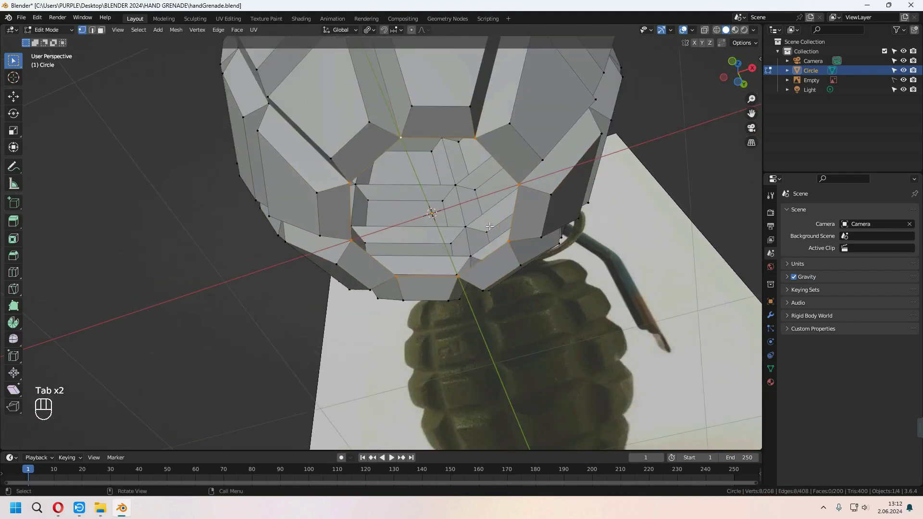
middle_click_drag(561, 237, 575, 276)
scroll(532, 284, "down", 4)
middle_click_drag(574, 277, 563, 294)
key("e")
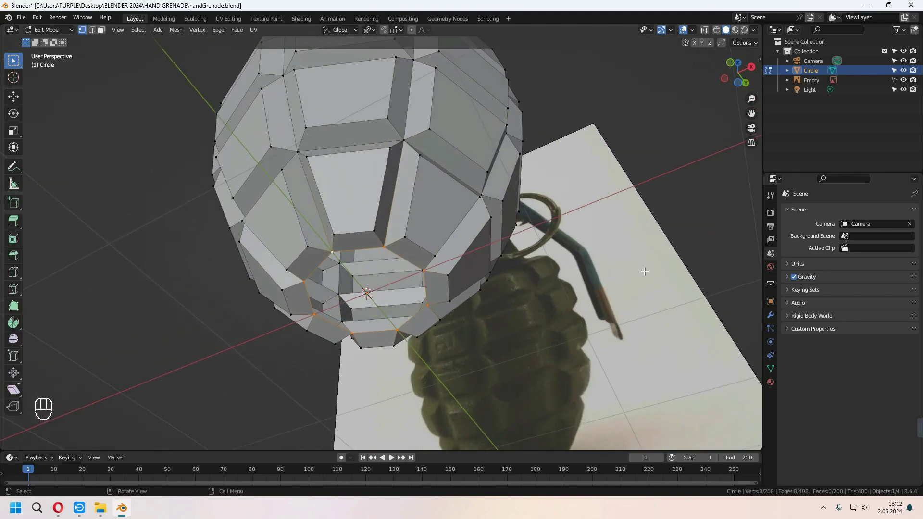
key("s")
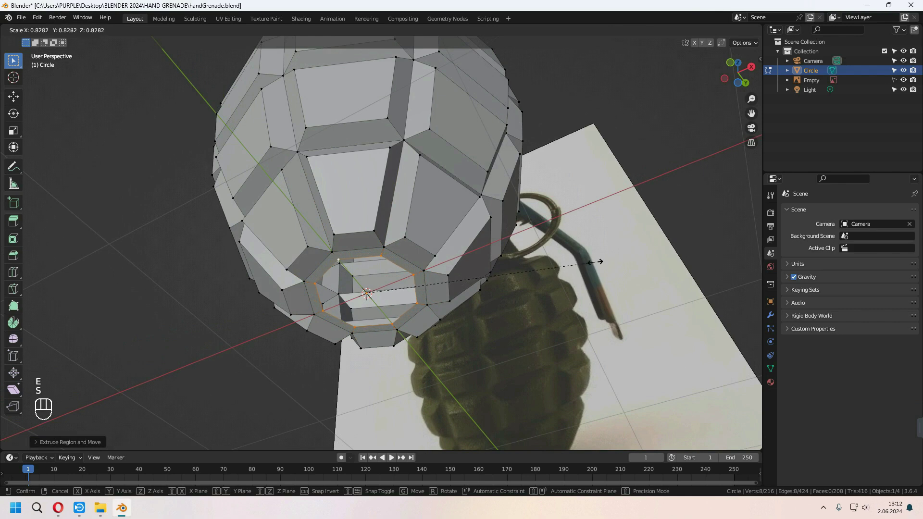
left_click(595, 262)
Extrude a second ring on the underside and scale it further inward to shrink the opening
middle_click_drag(595, 262, 615, 250)
scroll(621, 244, "up", 3)
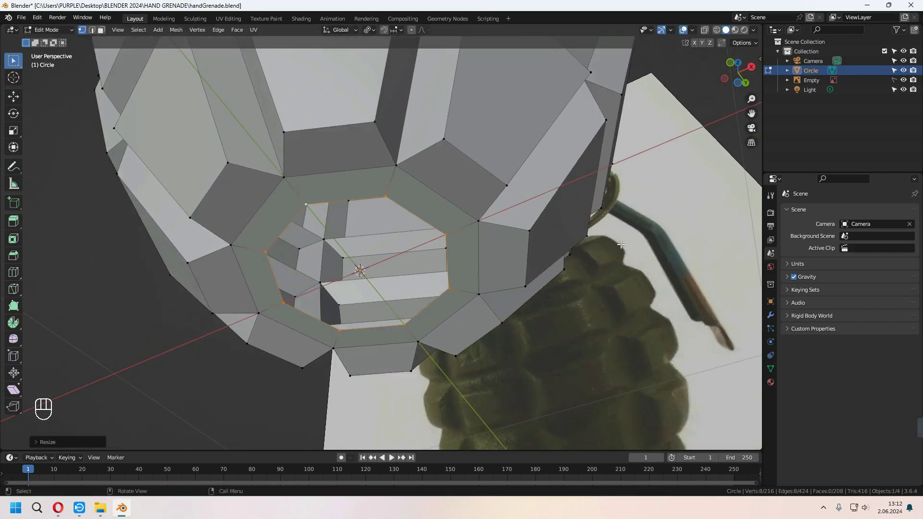
key("e")
key("s")
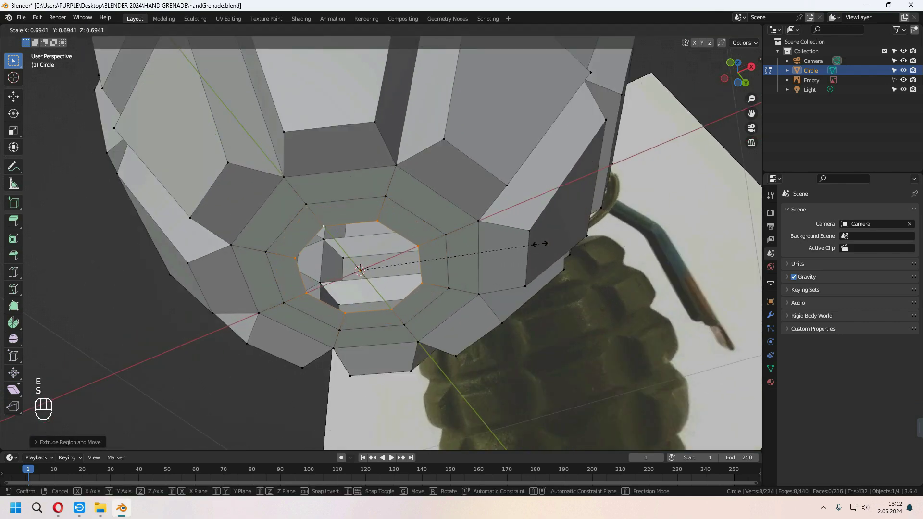
left_click(501, 250)
middle_click_drag(456, 257, 495, 230, "shift")
Fill the remaining opening in the underside with three faces made from its opposite edges, and return to Object Mode
key("2")
middle_click_drag(450, 169, 440, 212)
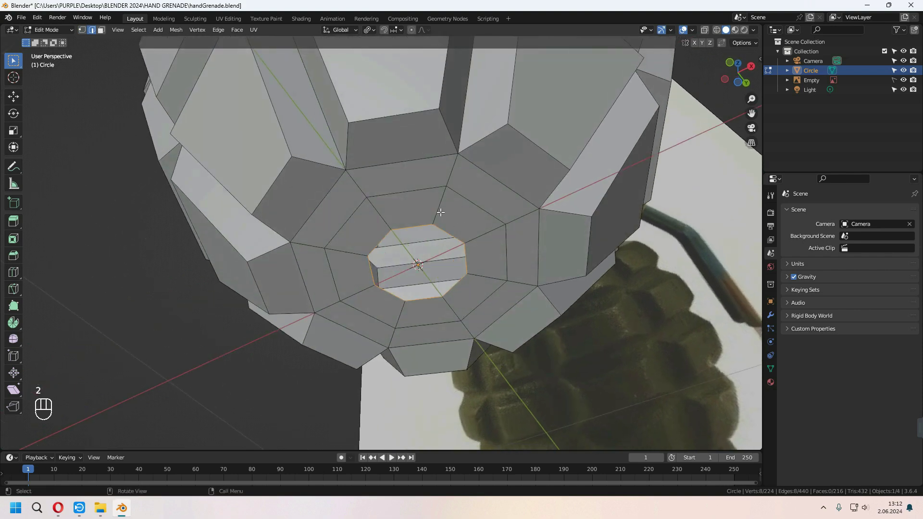
key("f")
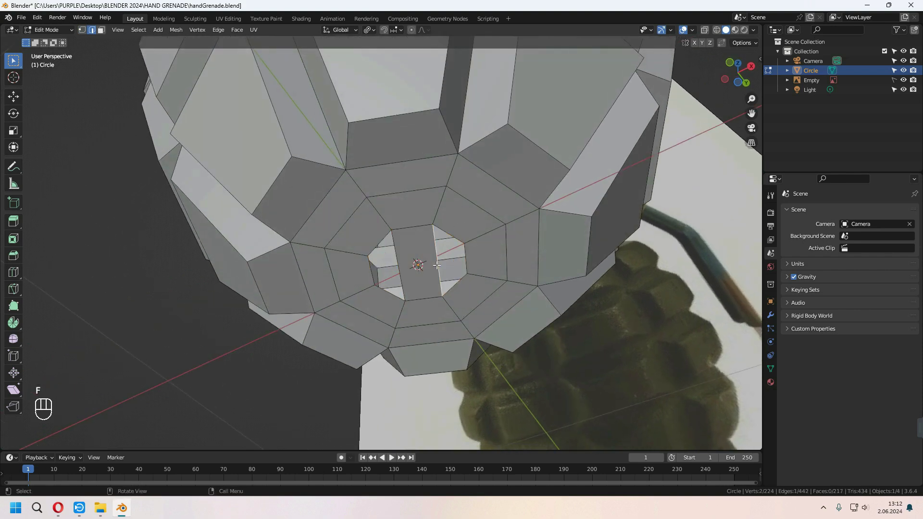
key("f")
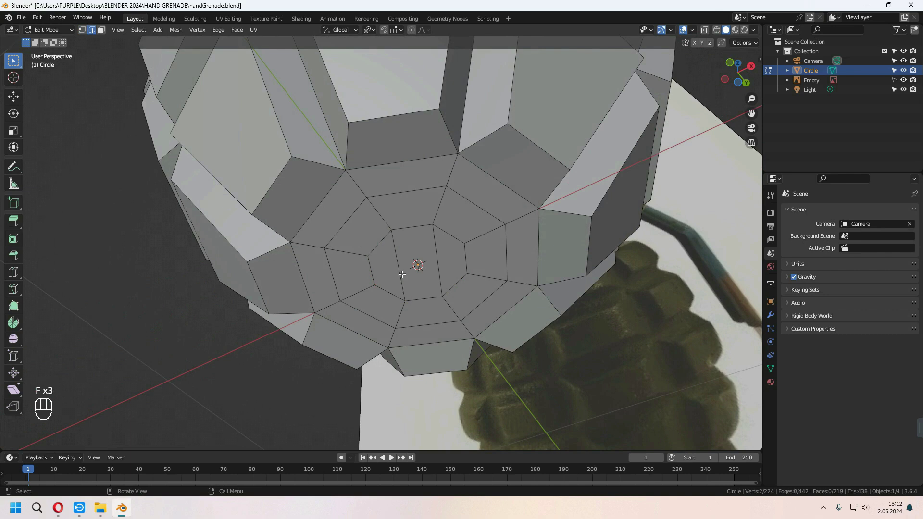
middle_click_drag(402, 274, 462, 334)
key("Tab")
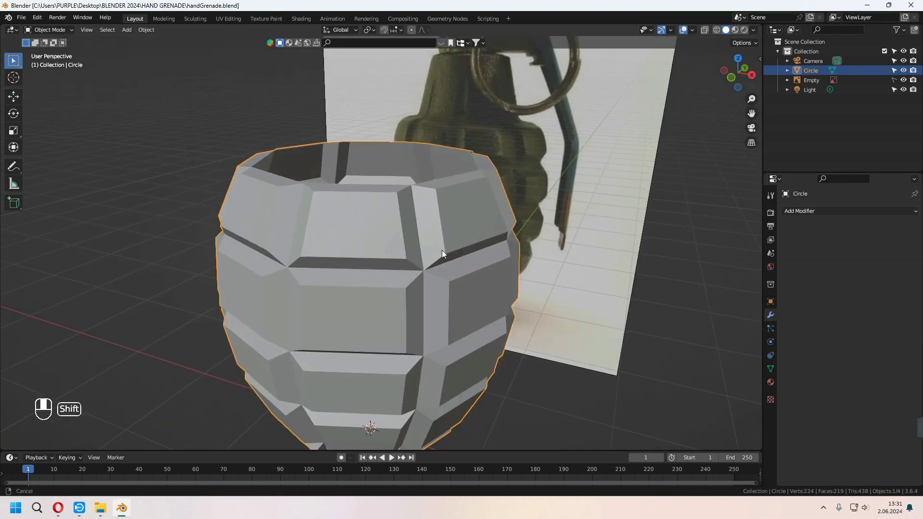
Edit the mesh in front wireframe view, select all vertices of the top rim and delete the faces between them
key("Tab")
key("ctrl+z")
key("ctrl+z")
key("KP_1")
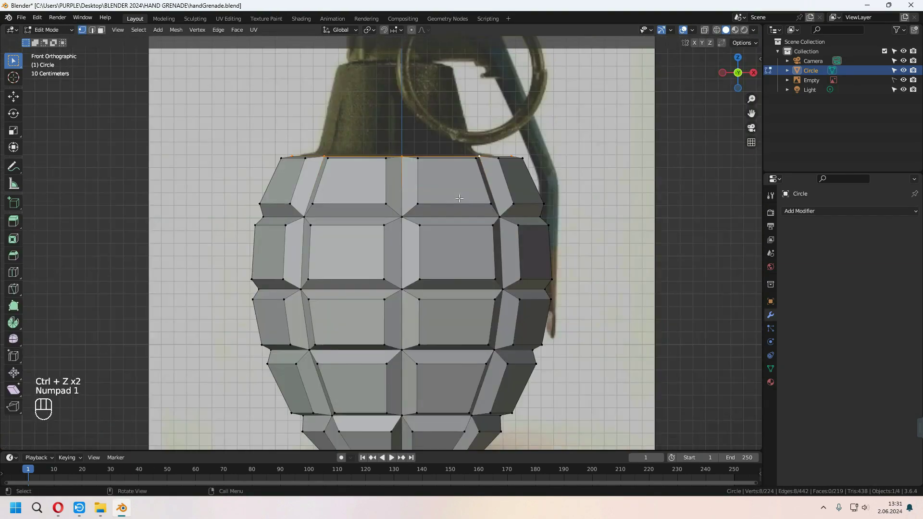
key("z")
left_click(432, 196)
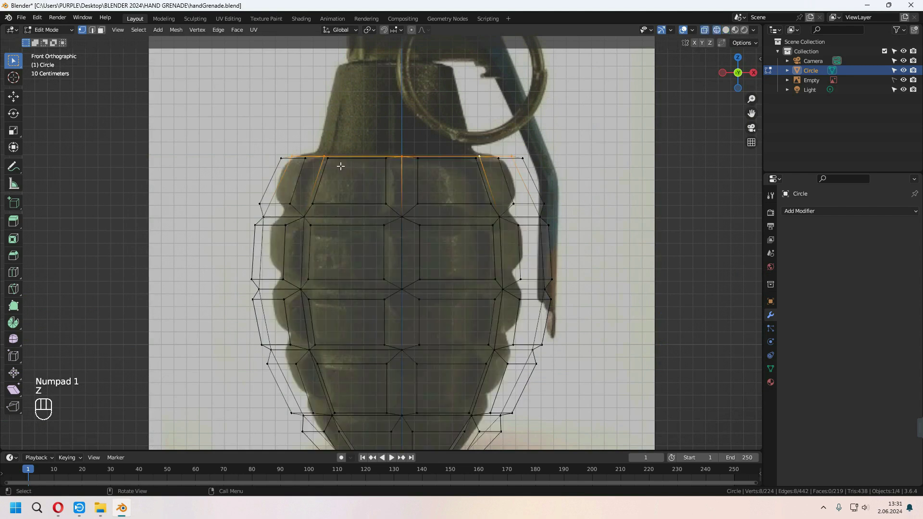
left_click_drag(236, 120, 638, 179)
key("x")
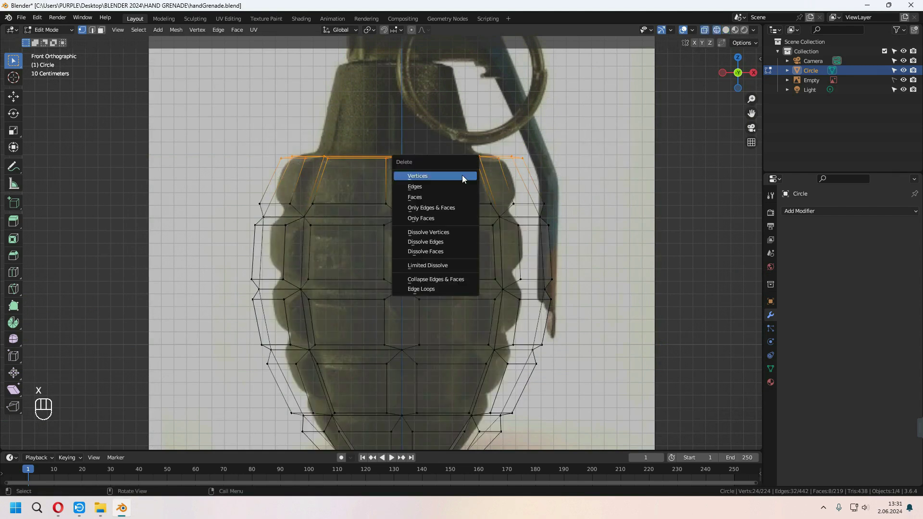
left_click(441, 195)
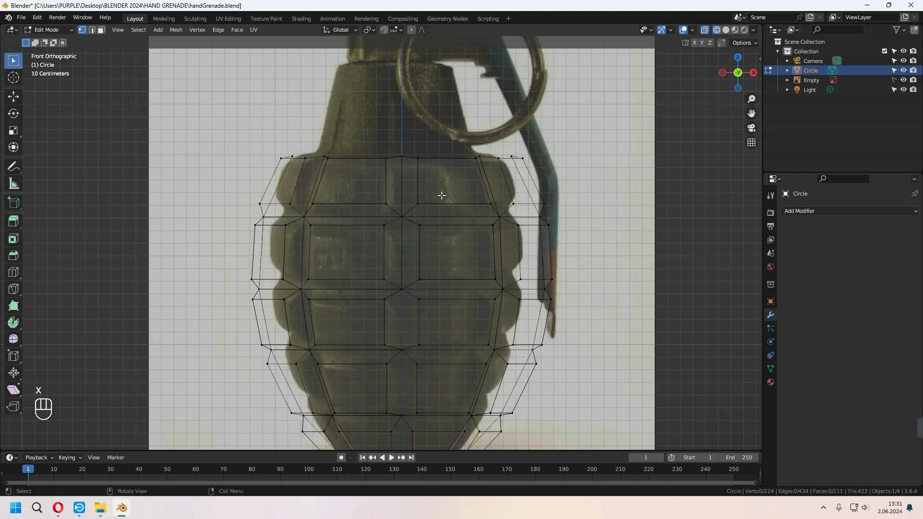
Select the open top edge loop, restore solid shading and flatten the loop to one level in Z
middle_click_drag(442, 195, 436, 224)
left_click(407, 227, "alt")
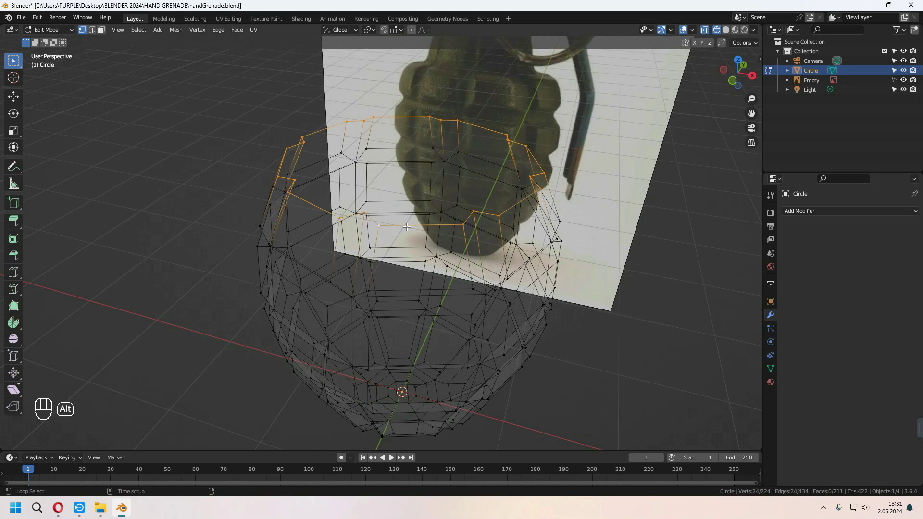
key("z")
left_click(623, 225)
mouse_move(623, 226)
middle_mouse_down()
mouse_move(453, 268)
mouse_move(457, 254)
mouse_move(565, 192)
middle_mouse_up()
key("KP_1")
key("KP_Enter")
Extrude the top loop slightly up along Z and scale it inward to form the shoulder below the neck
key("e")
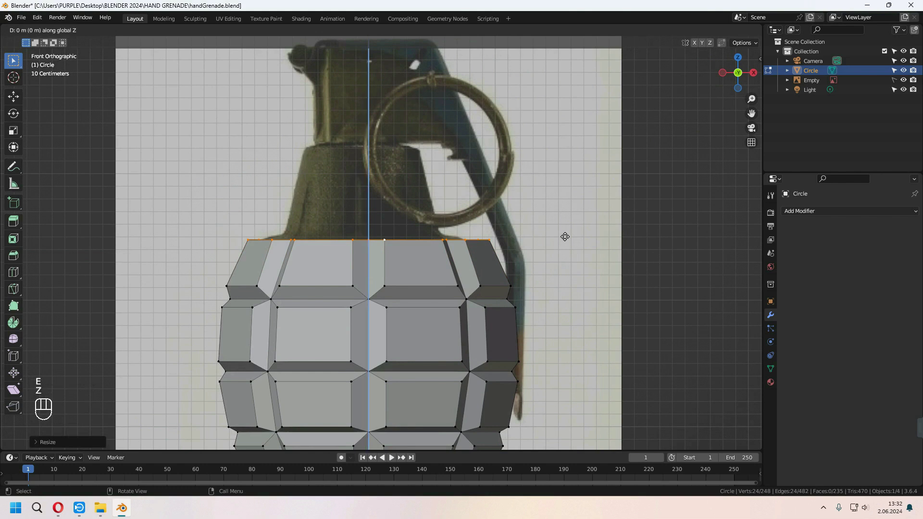
left_click(567, 229)
key("s")
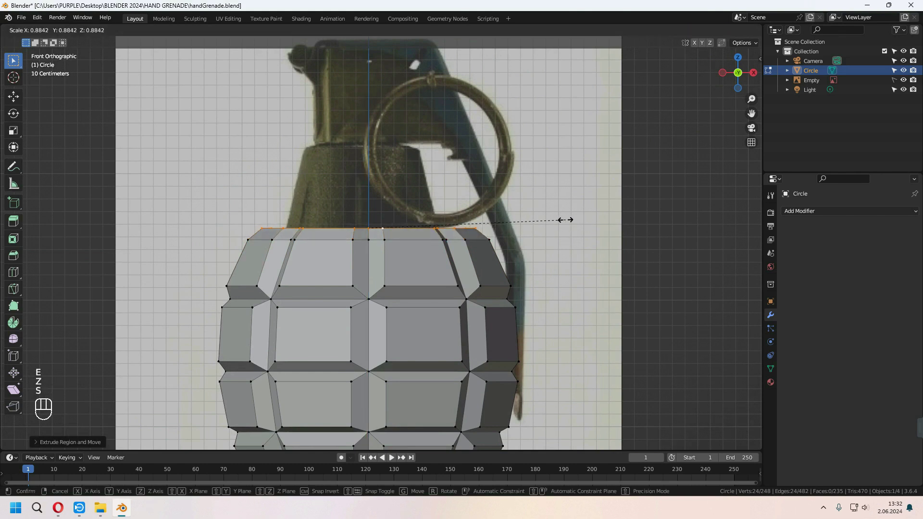
left_click(534, 217)
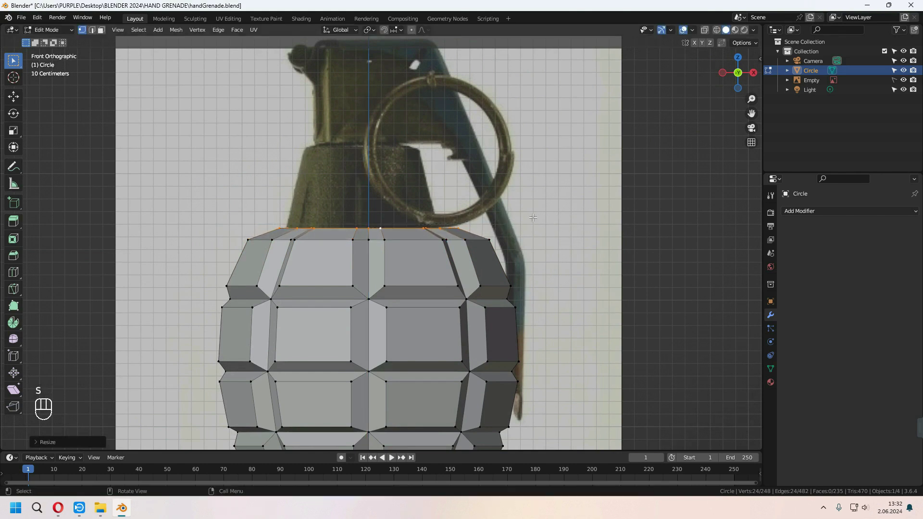
Extrude the neck about 0.6 m up along Z, then taper and adjust its top loop to the reference
key("e")
key("z")
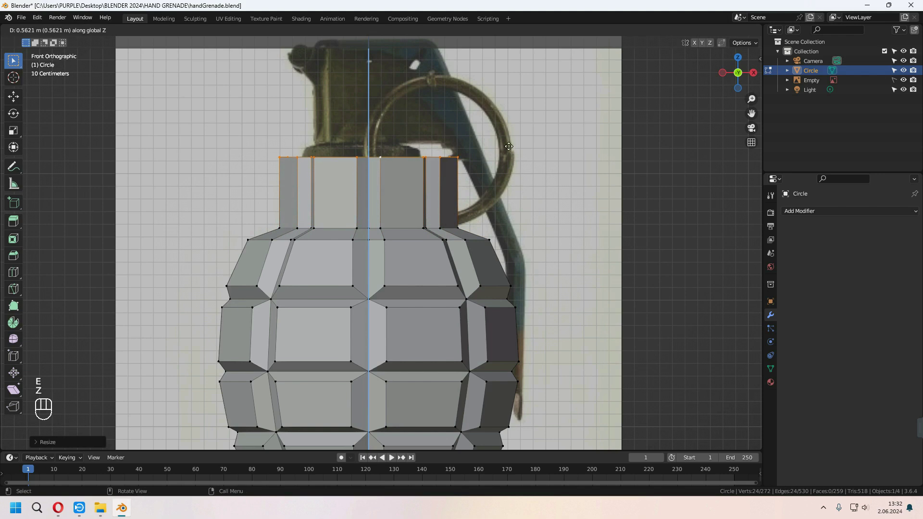
left_click(518, 144)
key("s")
left_click(486, 154)
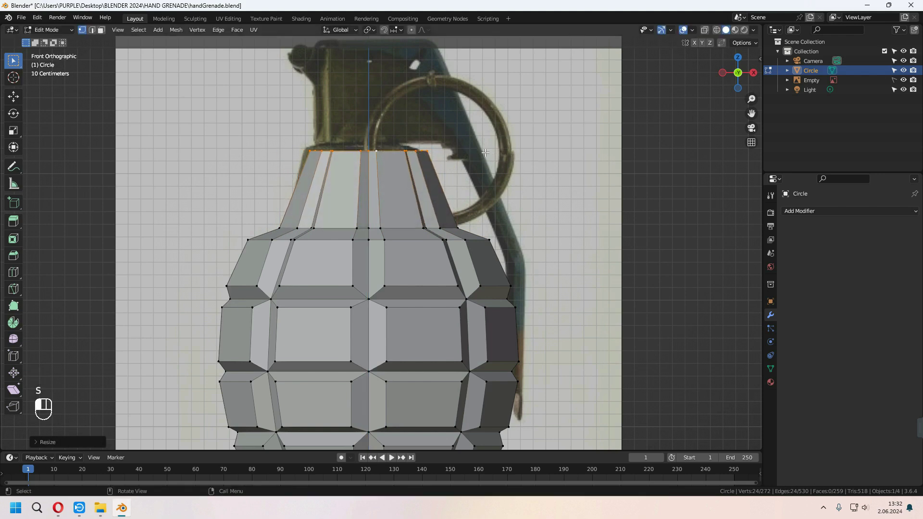
key("g")
key("z")
left_click(490, 155)
Extrude the neck's top loop inward to about 0.9 scale and round the inner loop with LoopTools Circle
middle_click_drag(505, 161, 507, 223)
middle_click_drag(507, 223, 577, 243, "shift")
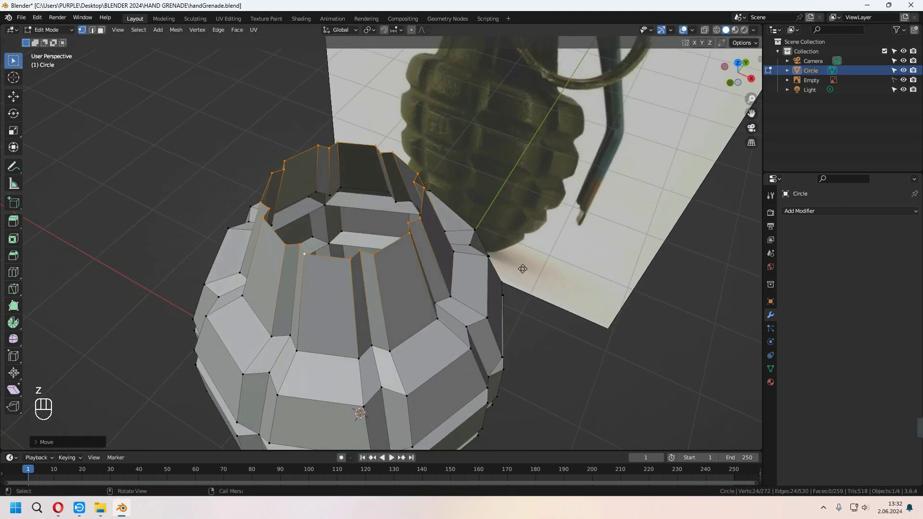
key("e")
key("s")
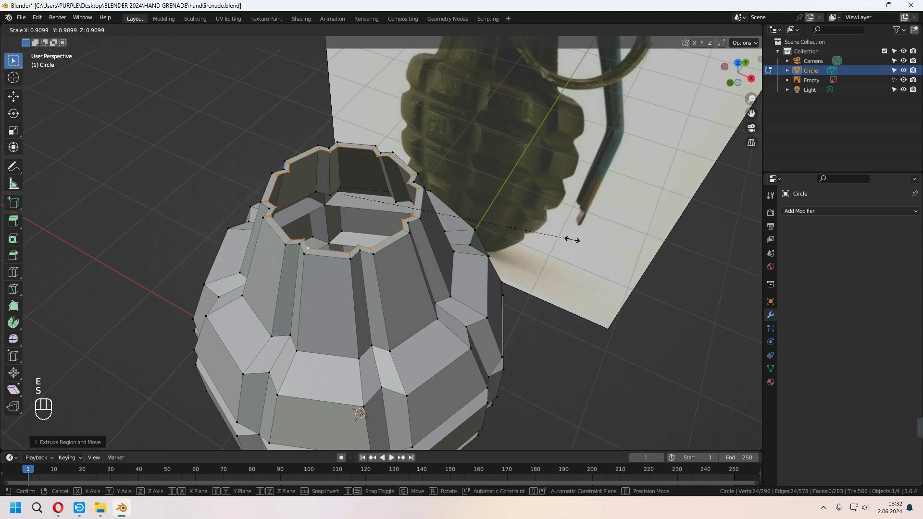
left_click(562, 237)
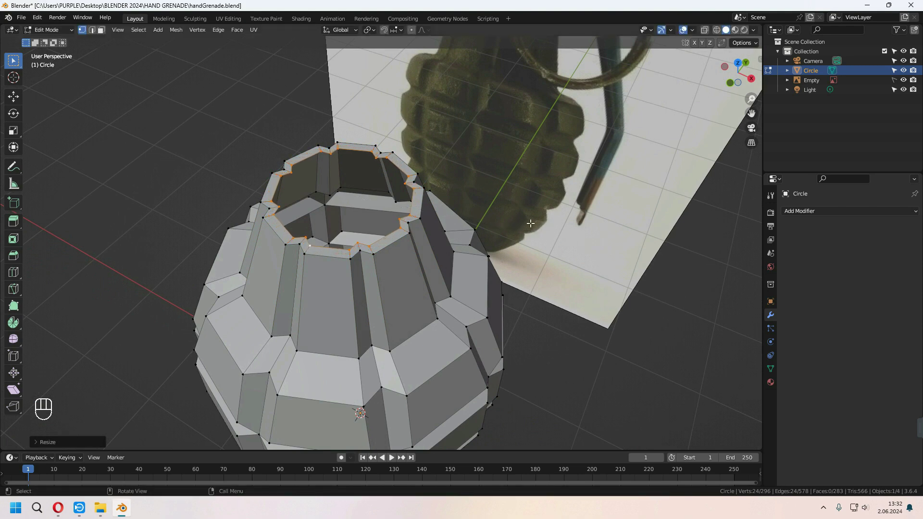
right_click(506, 199)
mouse_move(497, 185)
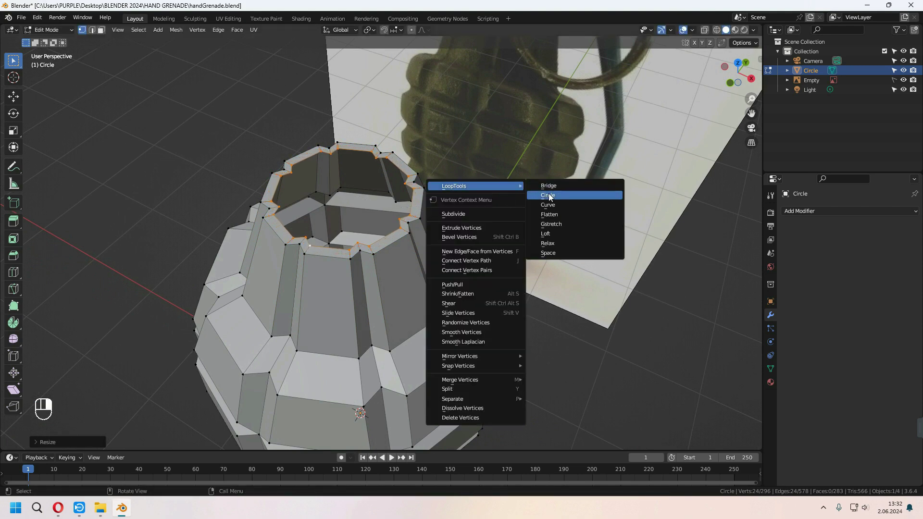
left_click(549, 194)
middle_click_drag(549, 193, 532, 221)
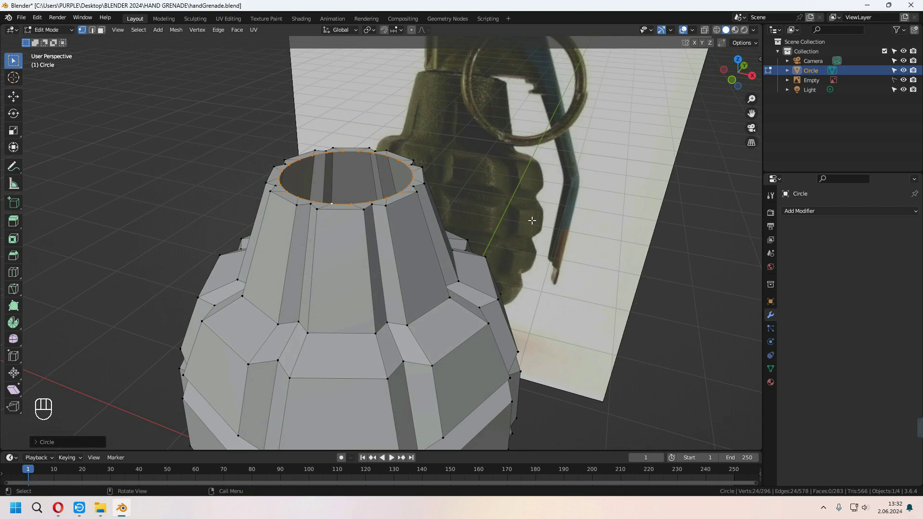
Extrude the round opening up along Z into a collar and edge-slide the neck's outer top loop down by about 0.13
key("e")
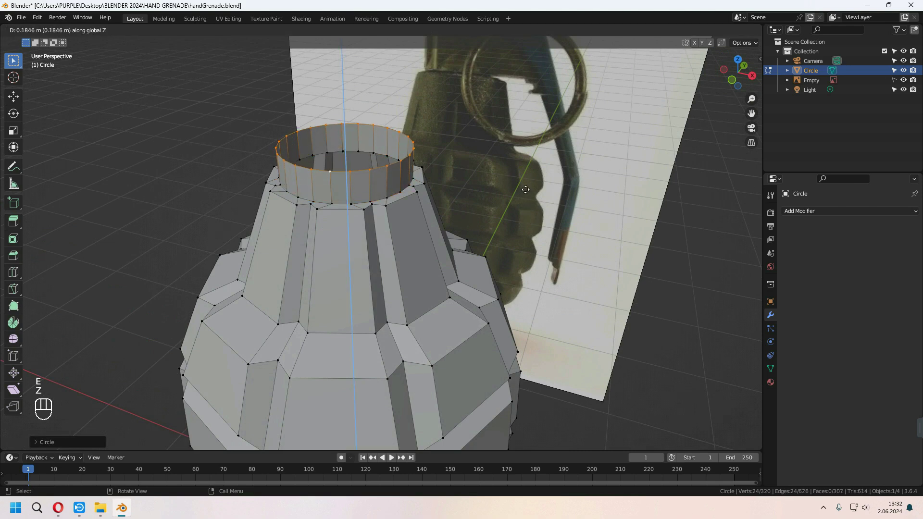
left_click(519, 169)
middle_click_drag(365, 202, 372, 186)
left_click(361, 181, "alt")
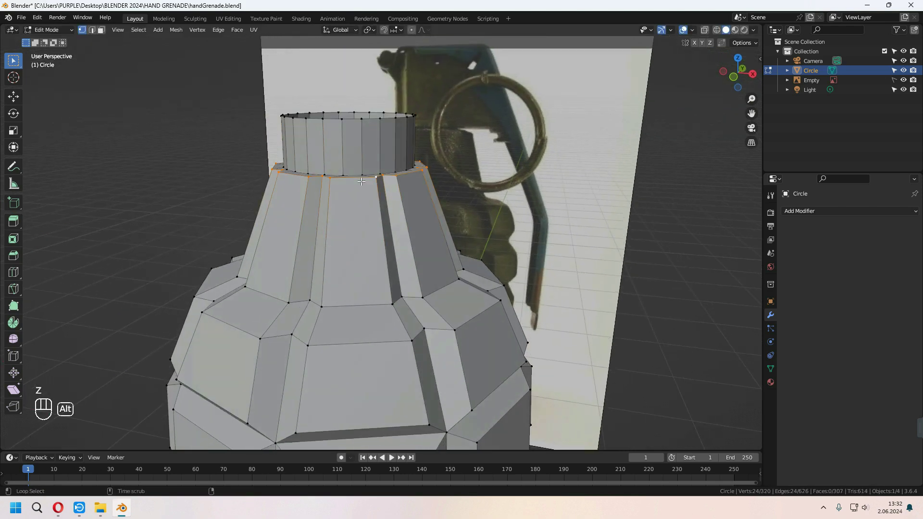
key("g")
key("g")
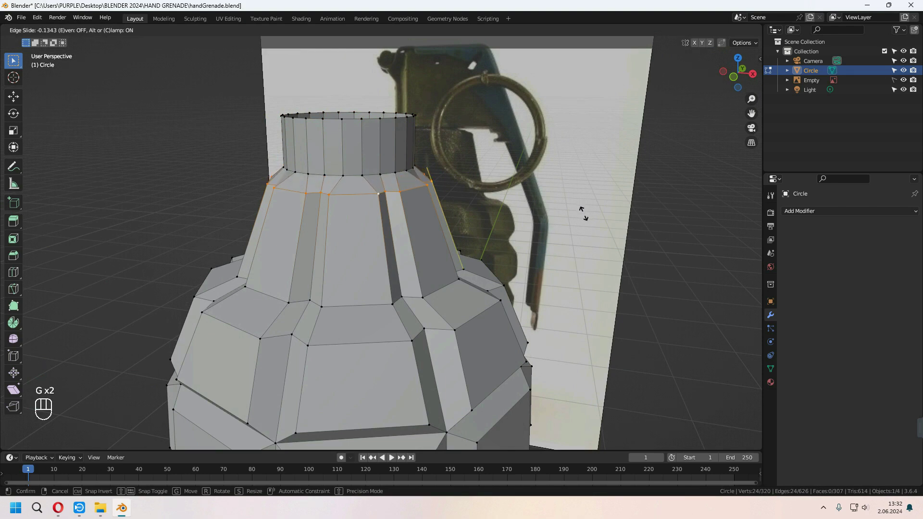
left_click(584, 214)
Return to Object Mode and add a Bevel modifier with 7 segments to the grenade body
key("Tab")
scroll(553, 270, "down", 1)
middle_click_drag(553, 270, 560, 260)
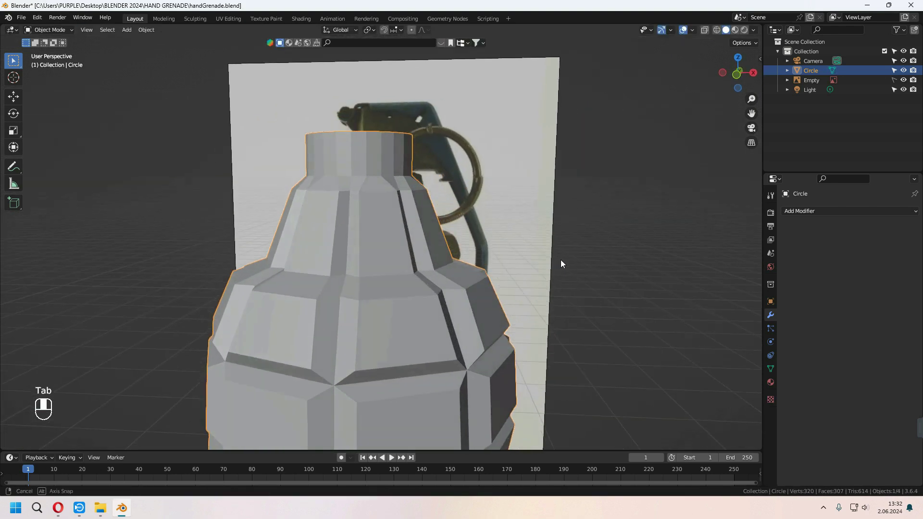
scroll(560, 260, "down", 1)
middle_click_drag(483, 257, 441, 206)
key("Tab")
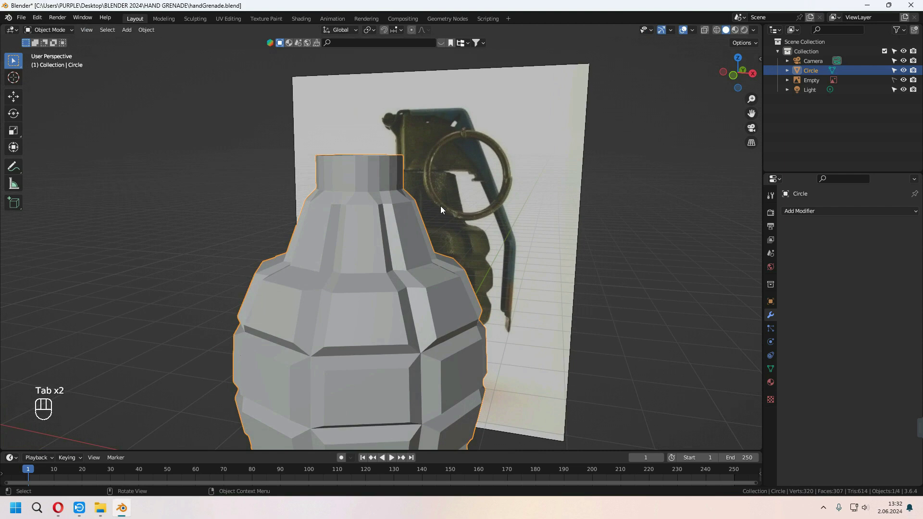
left_click(849, 215)
left_click(706, 259)
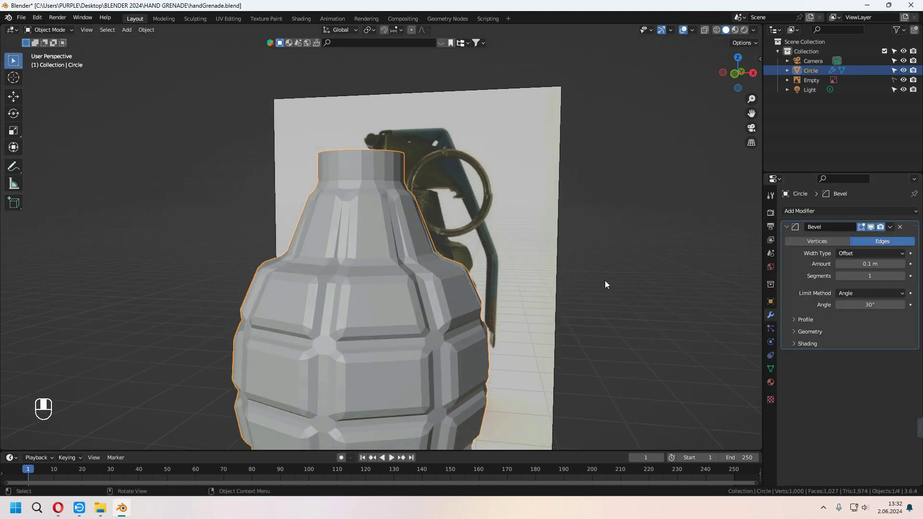
left_click_drag(870, 276, 881, 276)
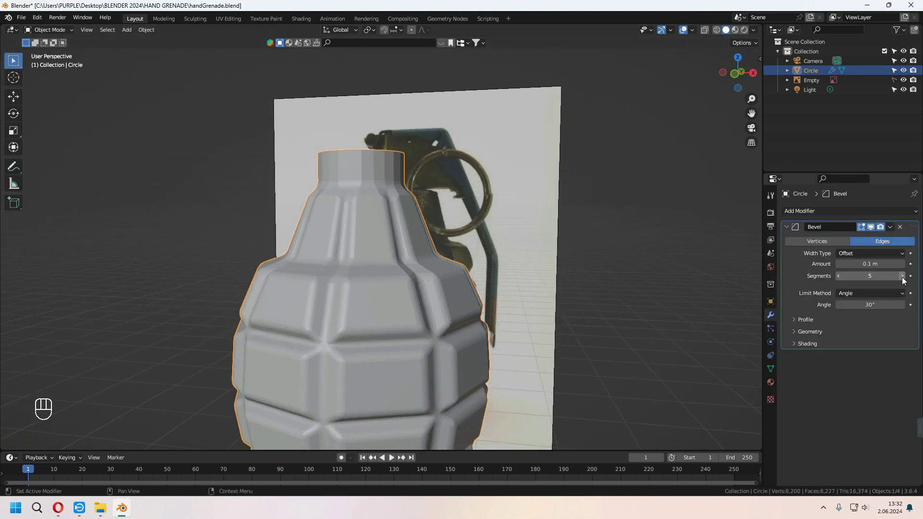
left_click(902, 276)
Apply Shade Smooth to the bevelled grenade body
middle_click_drag(553, 308, 365, 185)
right_click(365, 184)
left_click(368, 186)
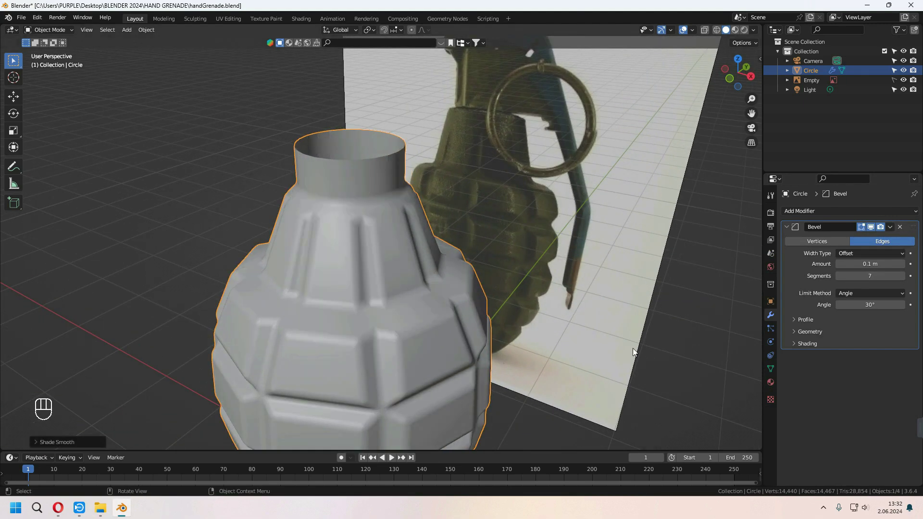
Select the edge loop at the base of the collar in Edit Mode and scale it slightly outward
scroll(633, 353, "down", 2)
middle_click_drag(633, 353, 462, 337)
scroll(433, 307, "up", 2)
key("Tab")
middle_click_drag(408, 284, 377, 217)
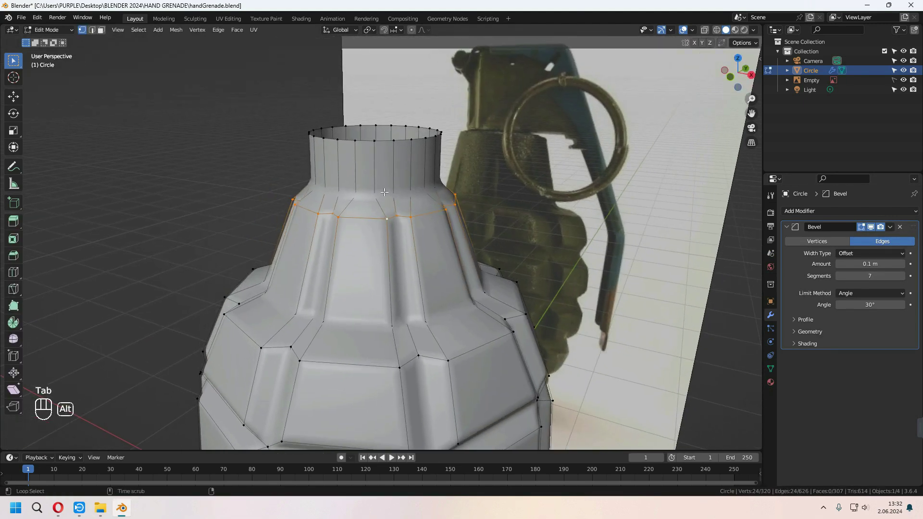
key("s")
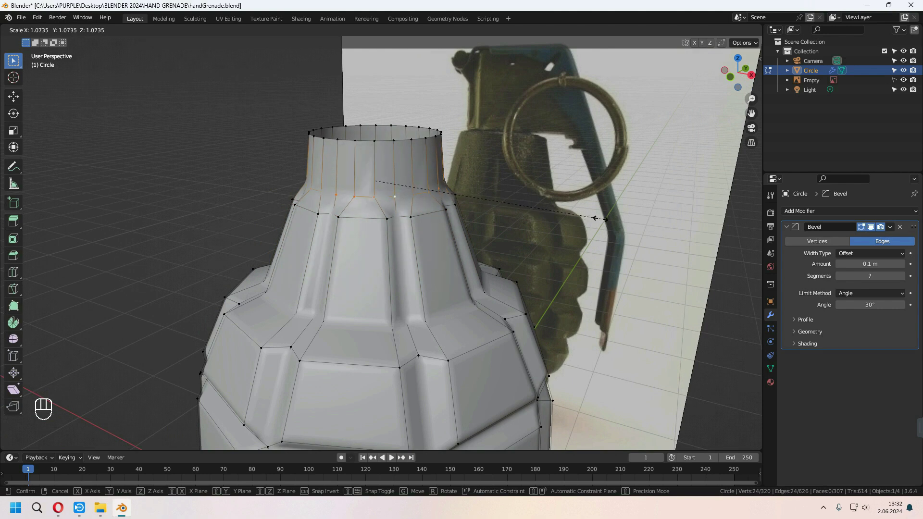
left_click(604, 217)
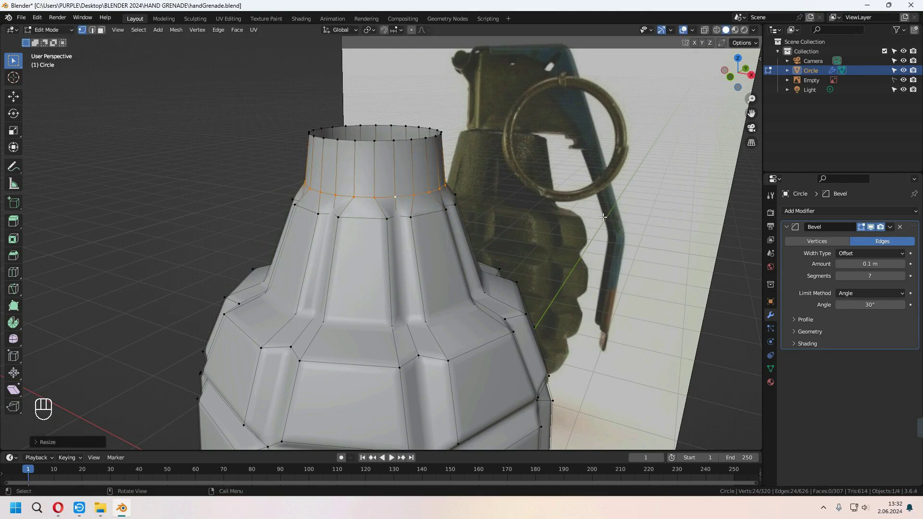
Select the edge loop around the collar's open top in Edit Mode and scale it inward to taper the neck
key("Tab")
middle_click_drag(604, 218, 380, 275)
key("Tab")
left_click(385, 240, "alt")
scroll(399, 243, "up", 3)
key("s")
left_click(541, 242)
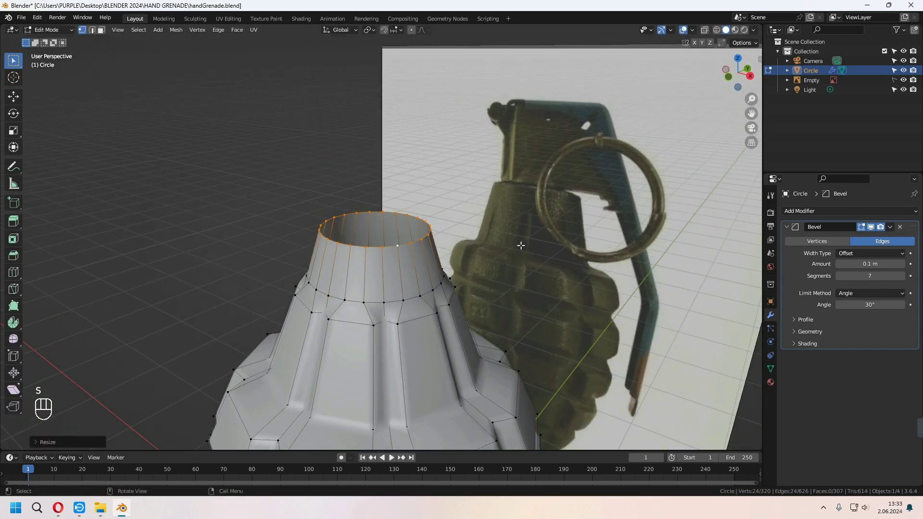
Fill the collar's open top with a face, apply Poke Faces to it and return to Object Mode
middle_click_drag(541, 242, 478, 272)
key("f")
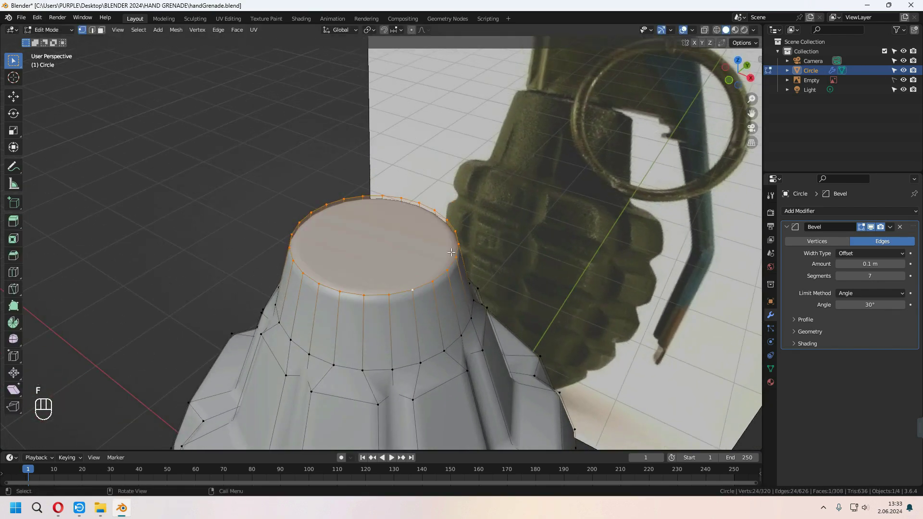
key("3")
right_click(411, 247)
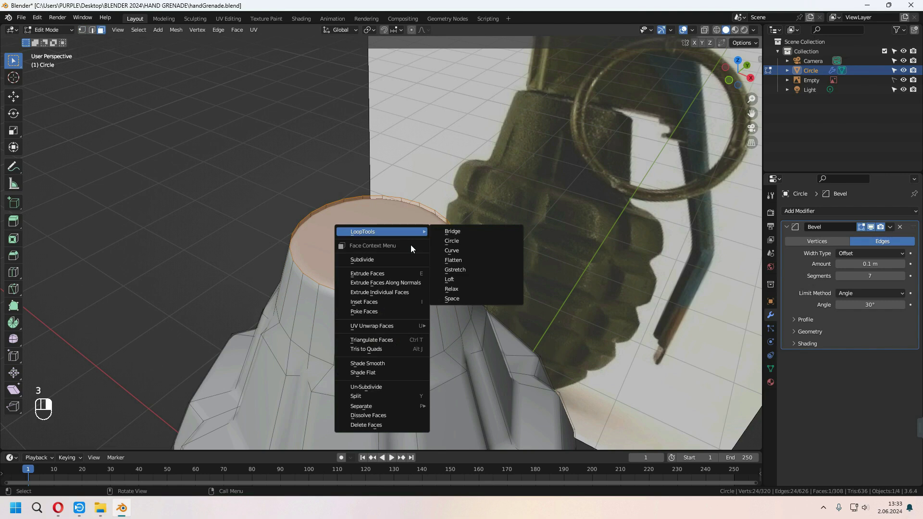
left_click(391, 312)
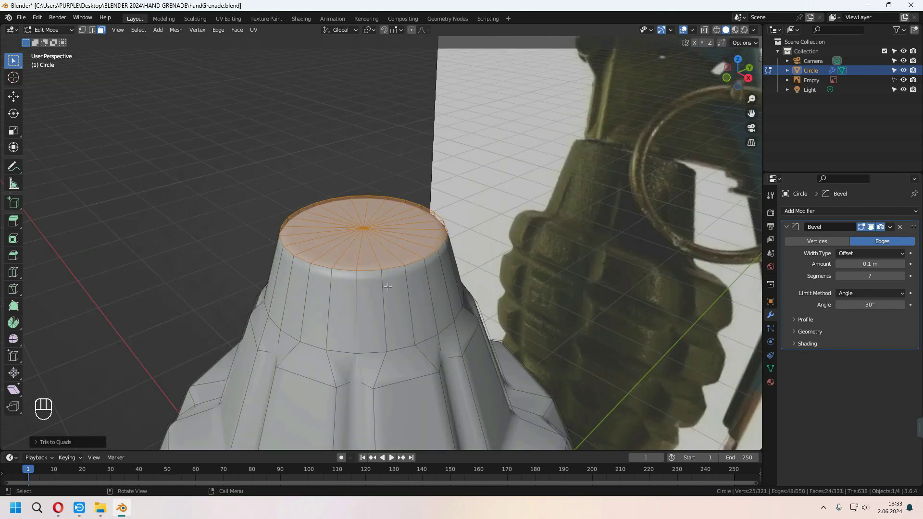
middle_click_drag(391, 313, 522, 270)
key("Tab")
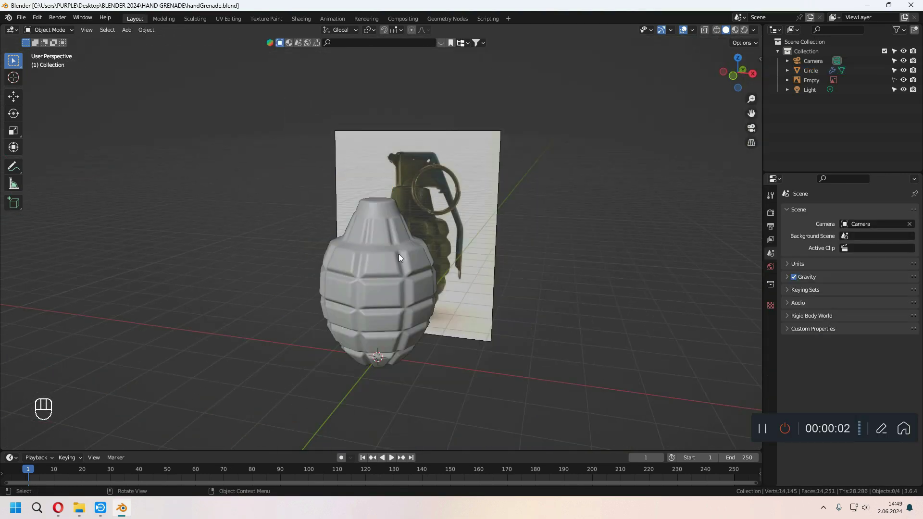
Add a cube, shrink it to about 0.184, raise it along Z onto the collar and enlarge it by about 1.078
key("shift+a")
mouse_move(399, 253)
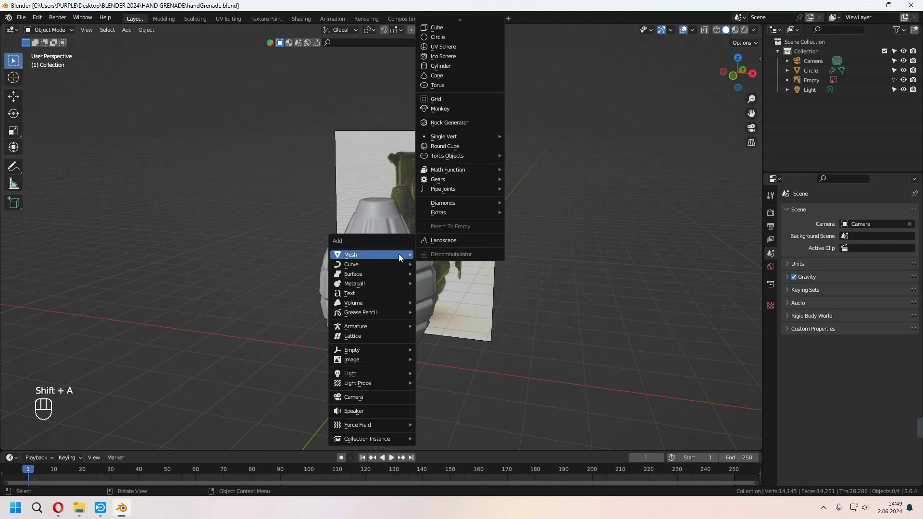
left_click(445, 36)
key("g")
key("z")
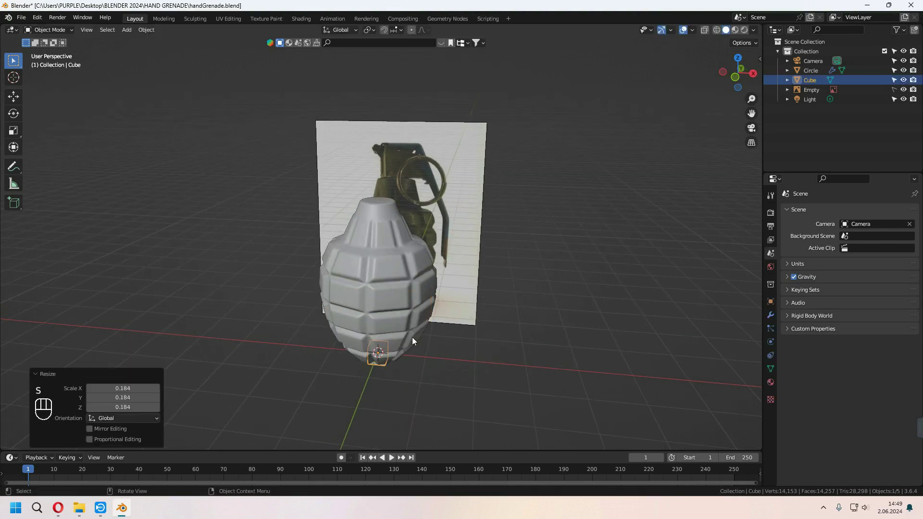
left_click(464, 190)
key("KP_1")
key("s")
left_click(495, 323)
Scale the cube along X and along Y to proportion it as the fuze block on the collar
middle_click_drag(496, 324, 527, 324)
key("s")
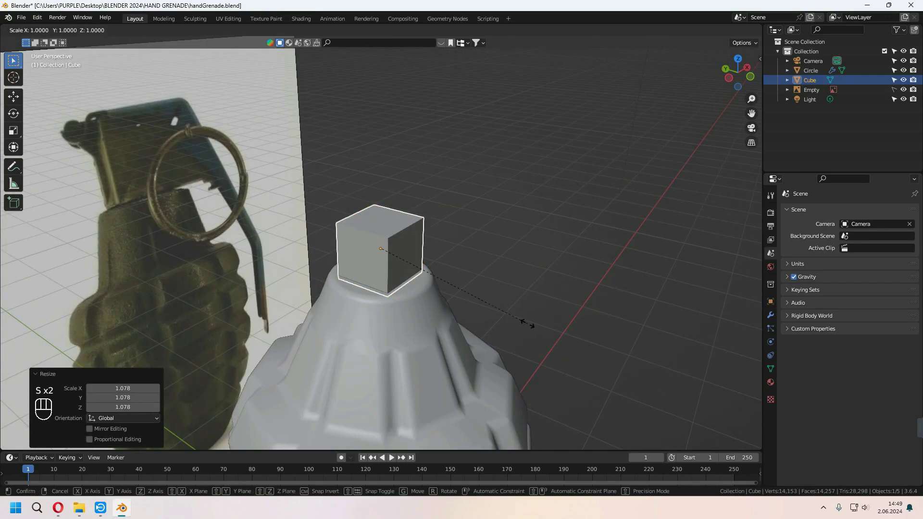
key("x")
left_click(606, 310)
key("s")
key("y")
left_click(603, 328)
In front wireframe view, widen the block's mesh along X in Edit Mode and shift it along X to match the photo's fuze housing
middle_click_drag(601, 327, 552, 323)
key("KP_1")
key("Tab")
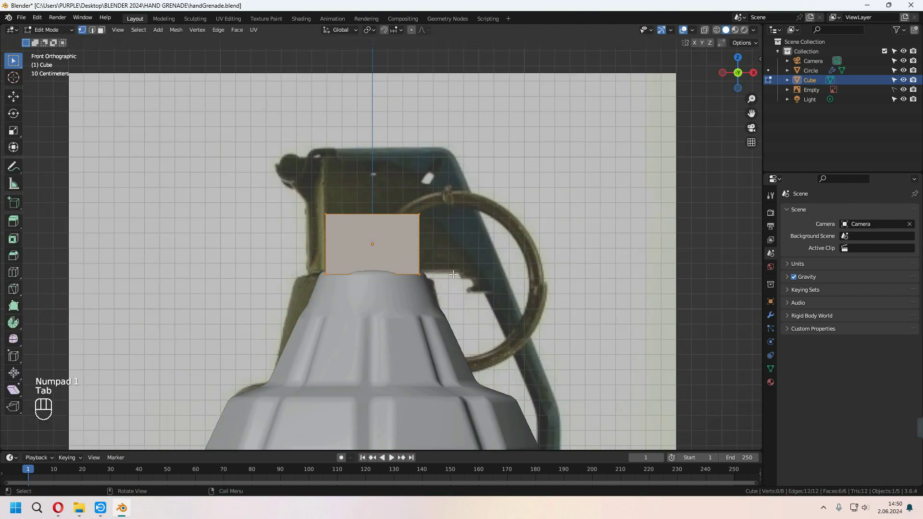
key("z")
key("s")
key("x")
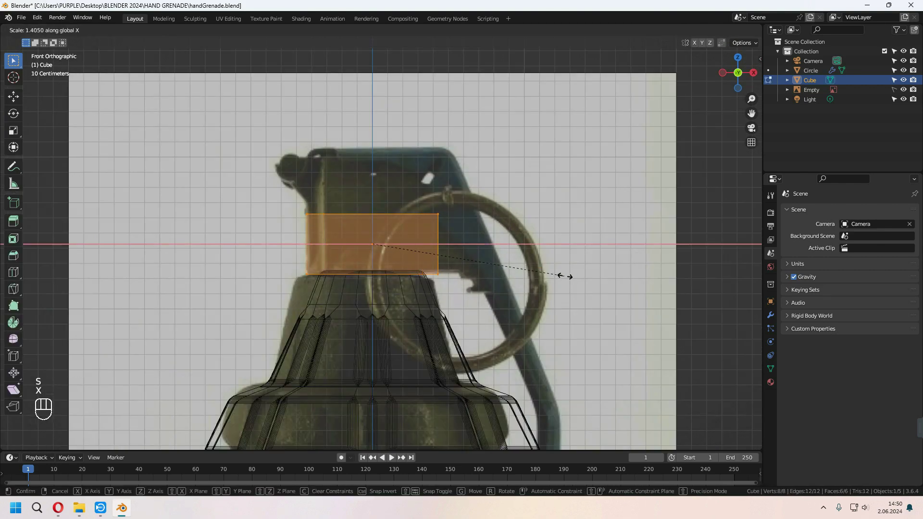
left_click(570, 274)
key("g")
key("x")
left_click(588, 278)
Raise the block's top vertices along Z towards the top of the fuze housing in the photo
left_click_drag(284, 182, 508, 241)
key("g")
key("z")
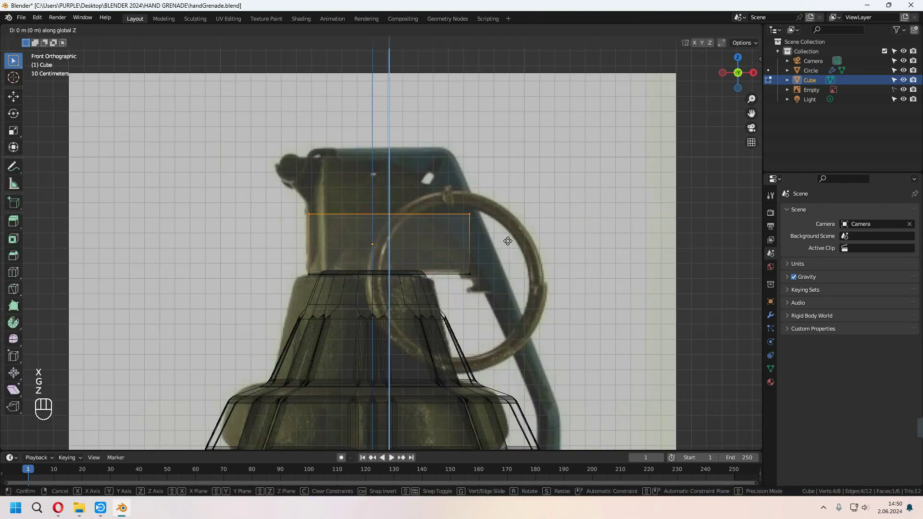
left_click(499, 182)
key("ctrl+z")
Add a centred vertical loop cut to the block and move its top corner on the lever side about -0.22 m along X
key("ctrl+r")
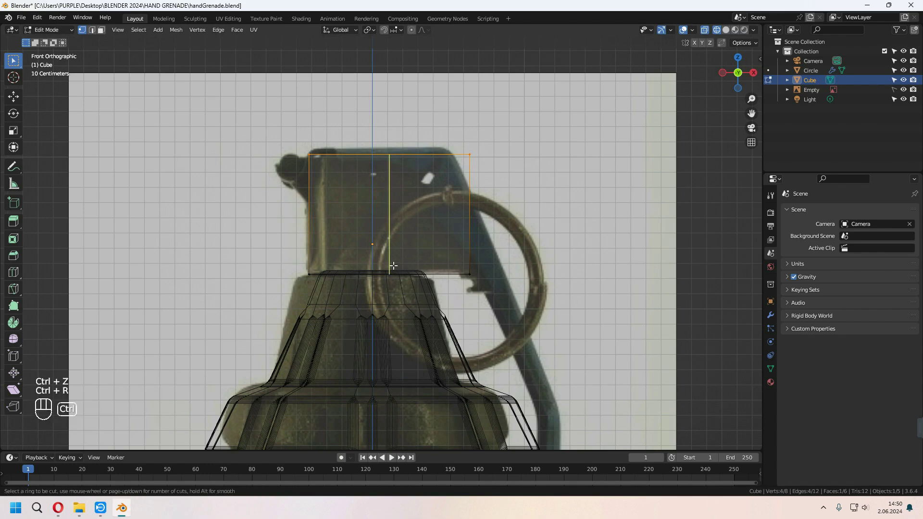
left_click(394, 267)
right_click(394, 267)
left_click_drag(496, 171, 497, 171)
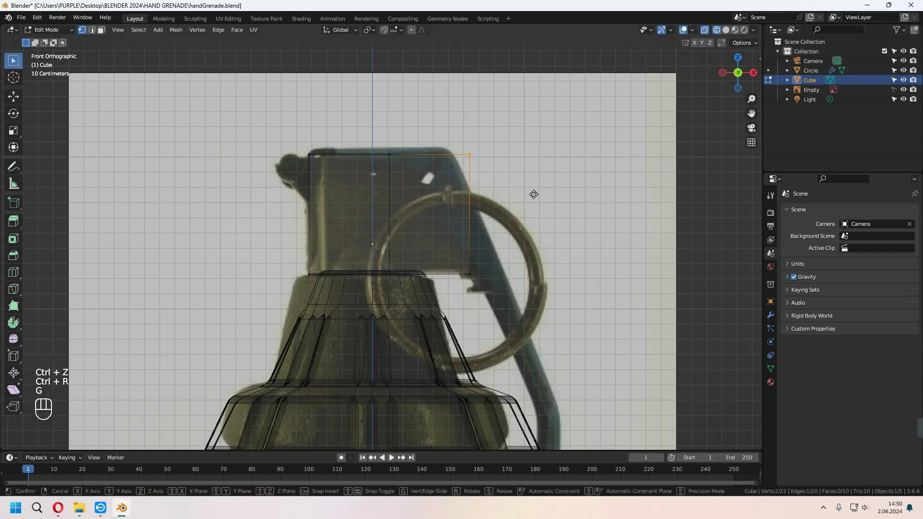
key("g")
key("x")
left_click(500, 199)
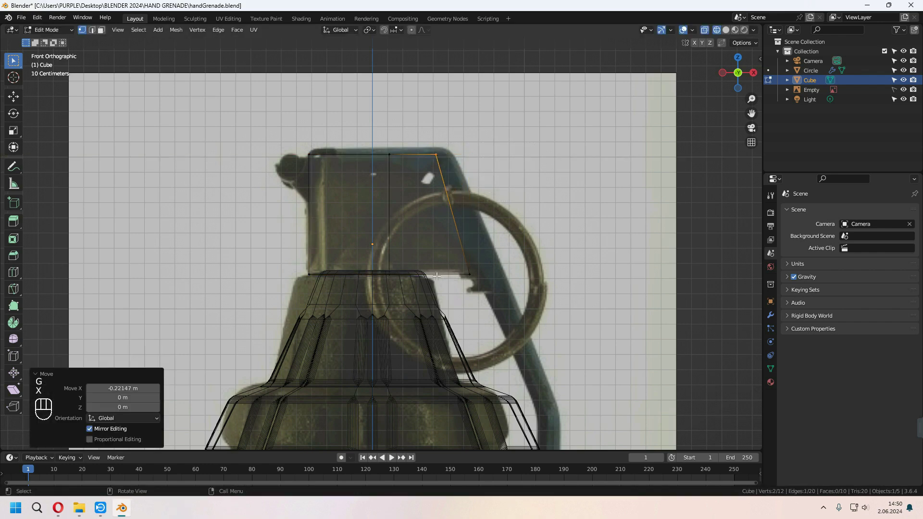
Add two horizontal loop cuts around the block, one at factor -0.201 and one just below its top edge
middle_click_drag(332, 229, 388, 266, "shift")
scroll(387, 266, "up", 1)
key("ctrl+r")
left_click(372, 254)
left_click(369, 238)
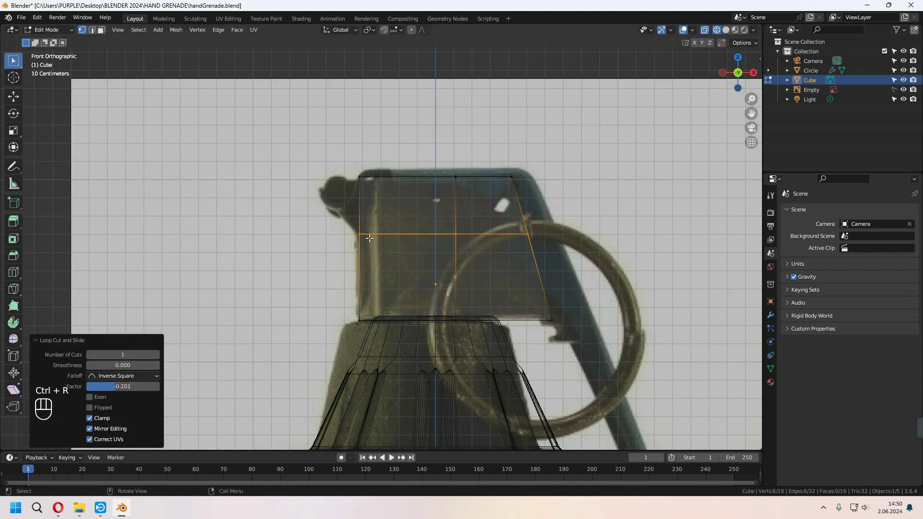
key("ctrl+r")
left_click(364, 201)
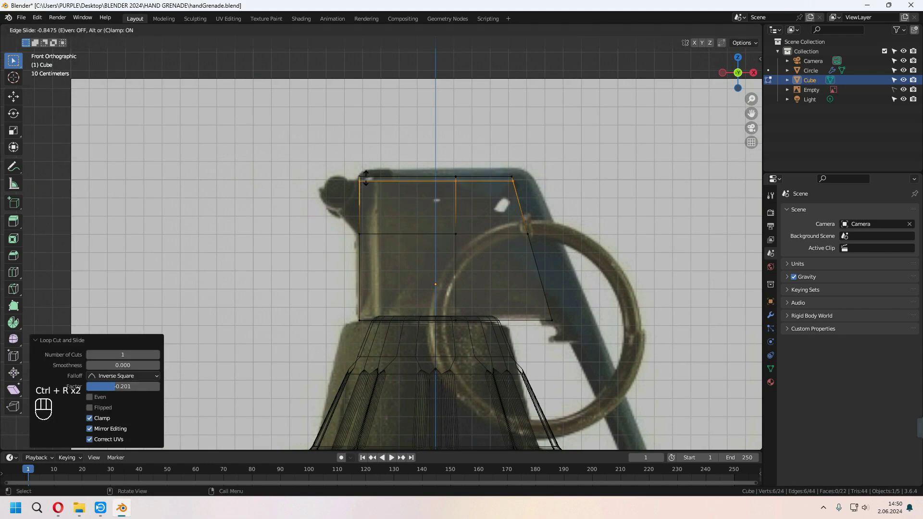
left_click(366, 178)
Cut a centred lengthwise loop through the block, splitting it into two halves across Y
middle_click_drag(360, 228, 394, 250)
key("ctrl+r")
left_click(394, 250)
right_click(394, 249)
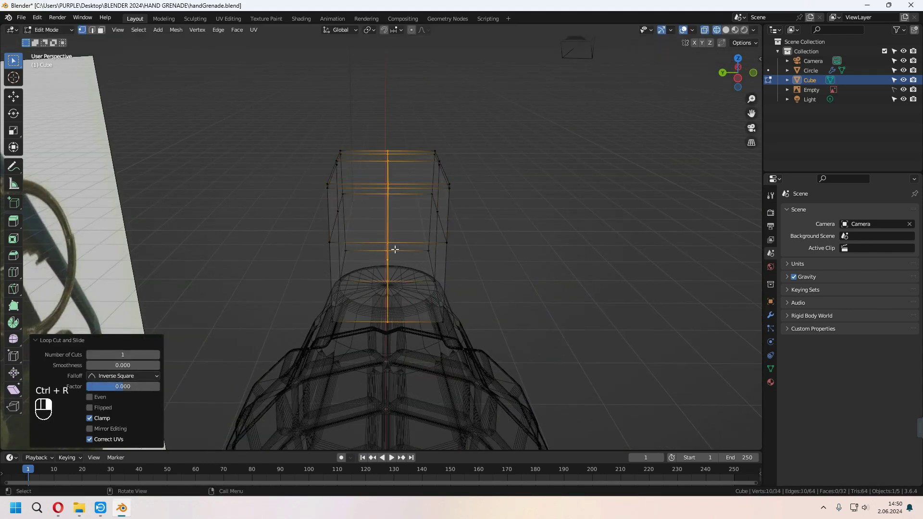
From the top wireframe view, delete the vertices of the block's +Y half
key("KP_7")
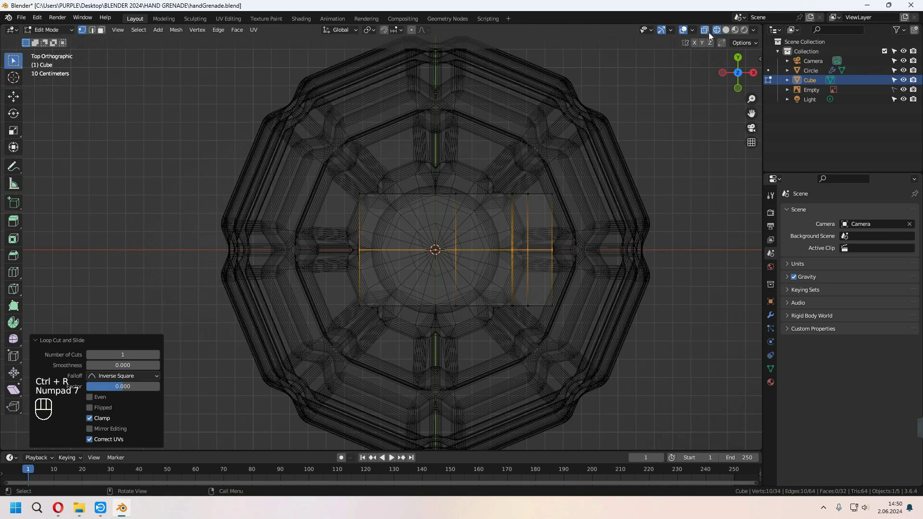
left_click(726, 30)
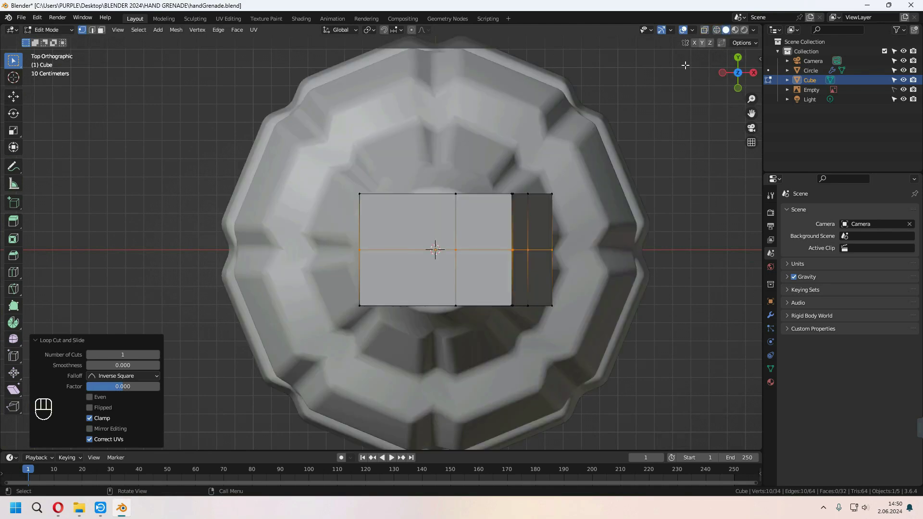
key("z")
left_click(524, 178)
mouse_move(318, 173)
left_mouse_down()
mouse_move(361, 190)
mouse_move(623, 217)
left_mouse_up()
key("x")
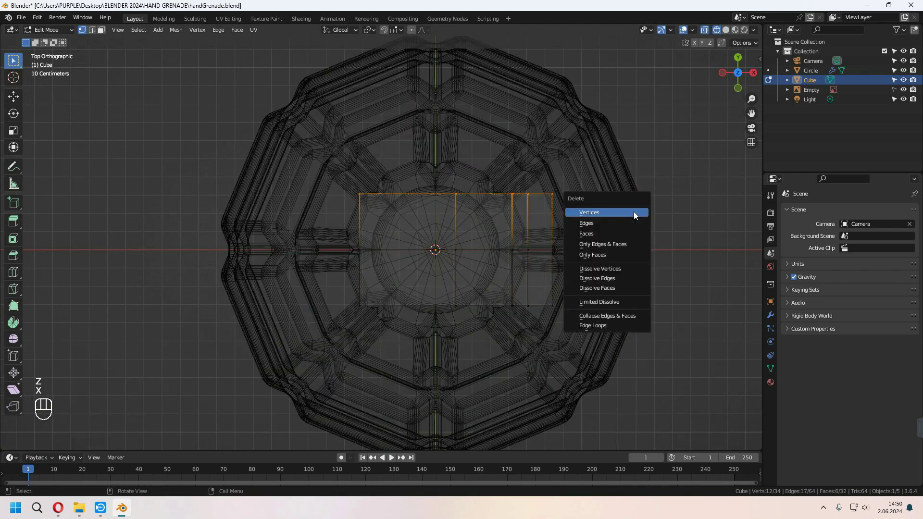
left_click(634, 215)
Add a Mirror modifier to the half block in Object Mode, using only the Y axis with Clipping enabled
key("Tab")
left_click(771, 314)
left_click(812, 212)
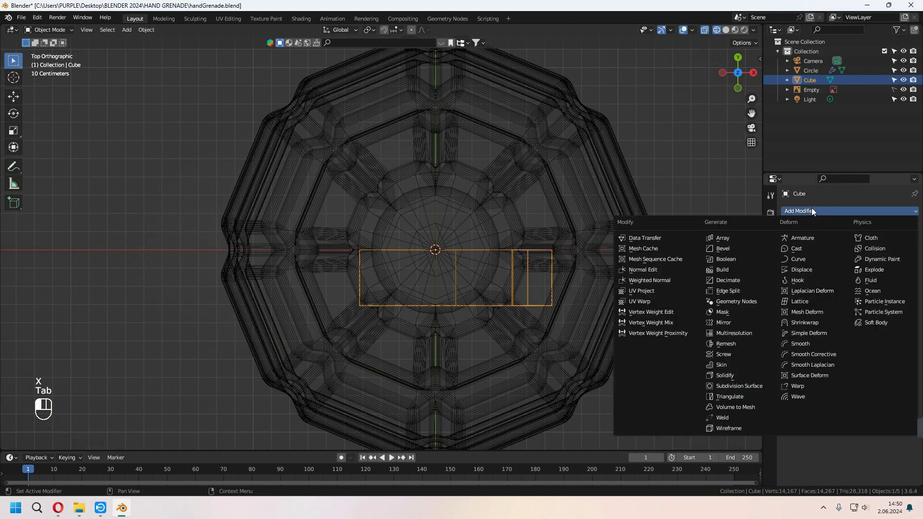
left_click(743, 321)
left_click(865, 240)
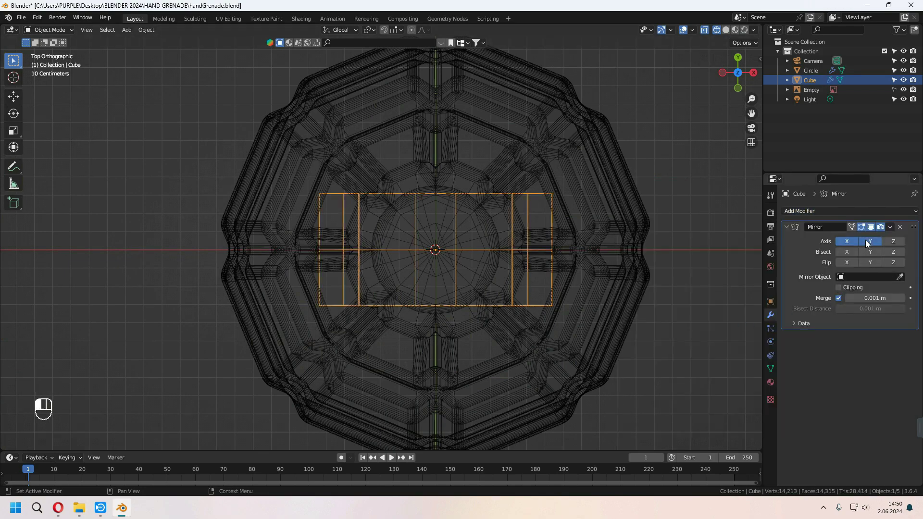
middle_click_drag(650, 349, 622, 250)
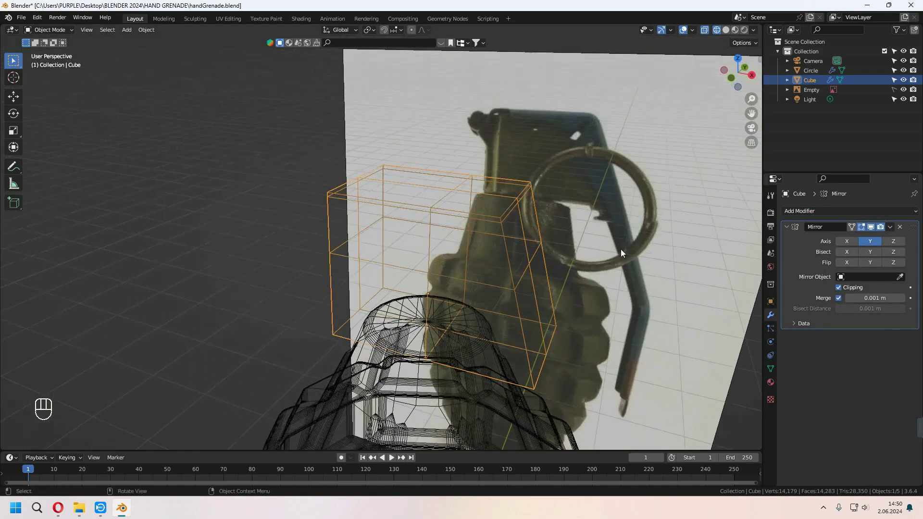
In solid shading, select the block's upper outer side vertices in Edit Mode and move them inward about 0.07 m along Y
middle_click_drag(609, 322, 514, 264)
key("Tab")
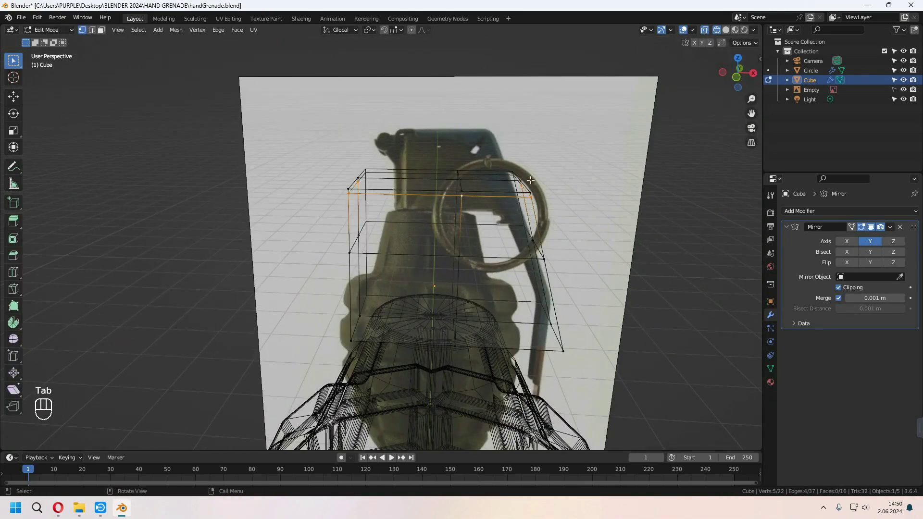
left_click(727, 29)
mouse_move(649, 289)
middle_mouse_down()
mouse_move(632, 264)
mouse_move(645, 218)
mouse_move(478, 210)
middle_mouse_up()
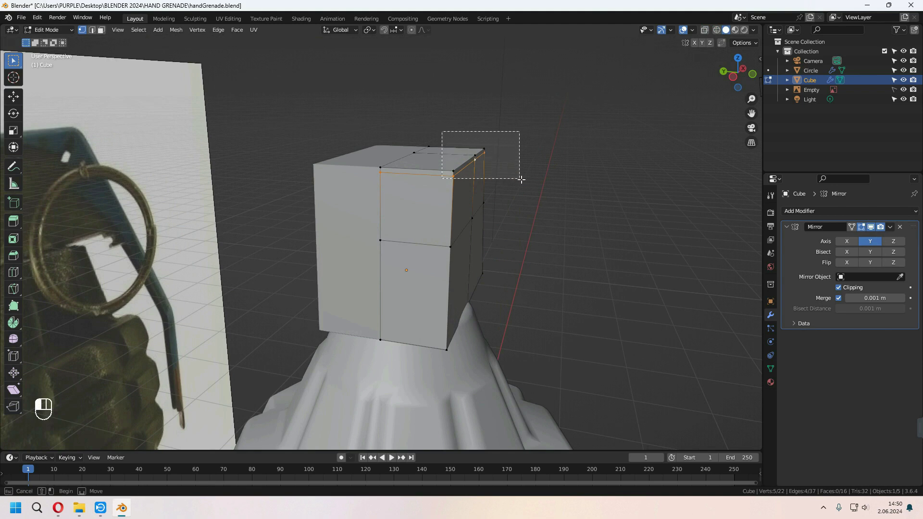
left_click_drag(521, 179, 524, 182)
middle_click_drag(536, 186, 563, 226)
key("g")
key("y")
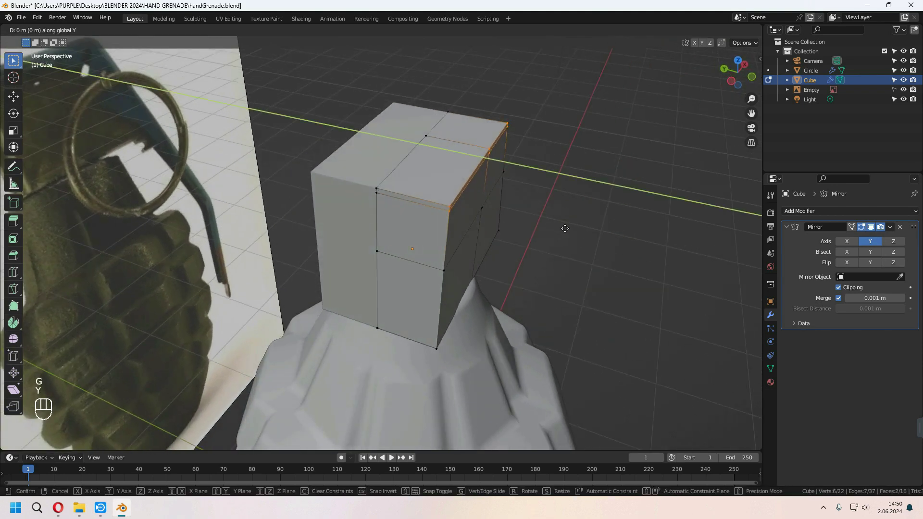
left_click(552, 225)
Select the middle row of vertices on the block's side and move it inward about 0.036 m along Y
middle_click_drag(460, 263, 421, 238)
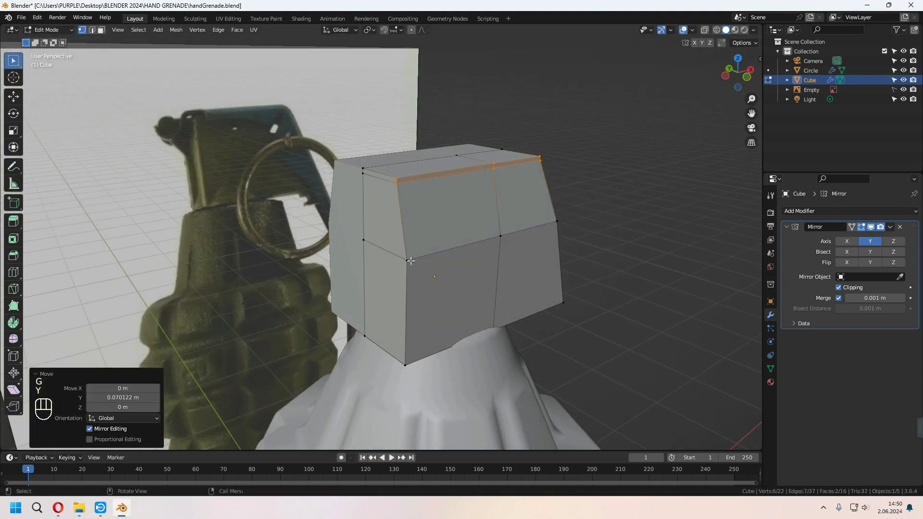
left_click(408, 261)
left_click(559, 222, "ctrl")
middle_click_drag(559, 221, 487, 282)
key("g")
key("y")
left_click(604, 278)
Select the upper face on the block's end opposite the lever and extrude it outward about 0.1 m
key("KP_1")
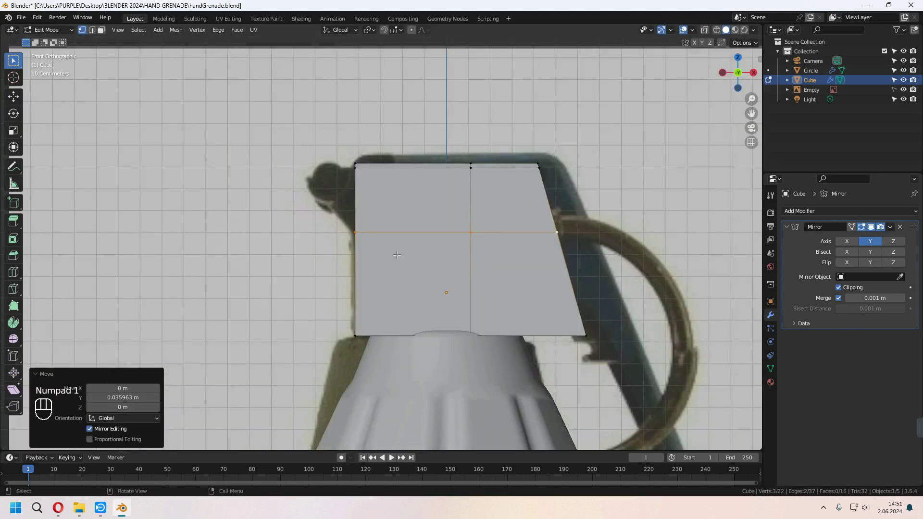
middle_click_drag(419, 283, 403, 259)
key("3")
left_click(398, 211)
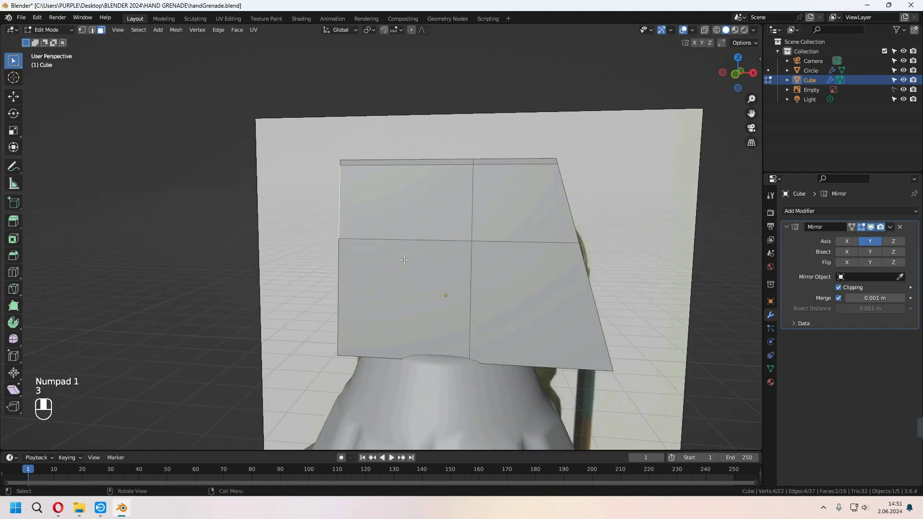
key("KP_3")
key("KP_1")
key("e")
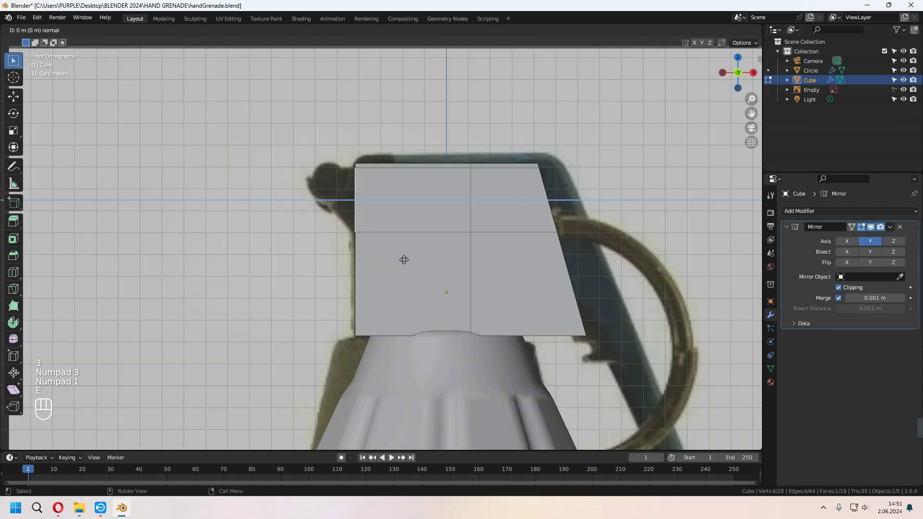
left_click(384, 255)
Scale the extruded end face to about 0.49 along Z and move it up along Z to match the photo's hinge
key("s")
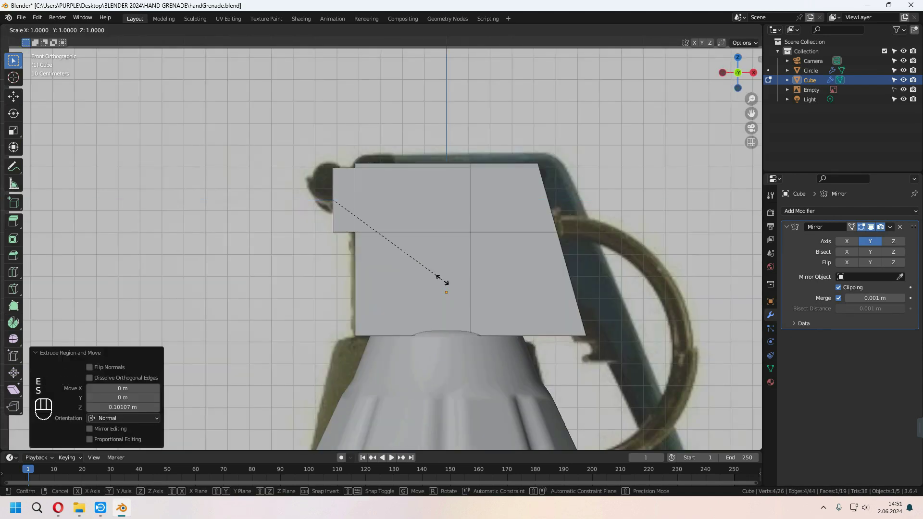
key("z")
left_click(387, 239)
key("g")
key("z")
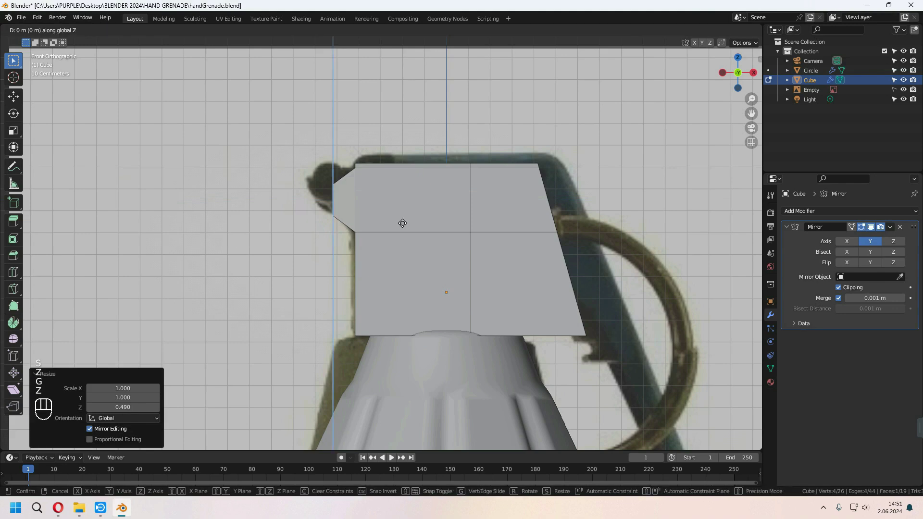
left_click(401, 211)
Move the extruded face's lower outer vertex about 0.065 m and its upper outer vertex about 0.07 m inward along Y
scroll(418, 339, "up", 3)
middle_click_drag(418, 339, 572, 323)
key("1")
left_click(478, 318)
key("g")
key("y")
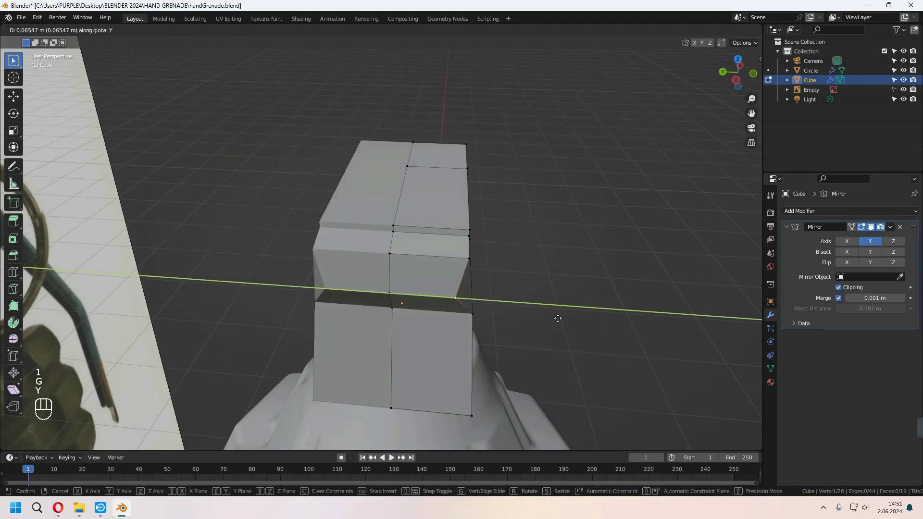
left_click(558, 319)
key("g")
key("y")
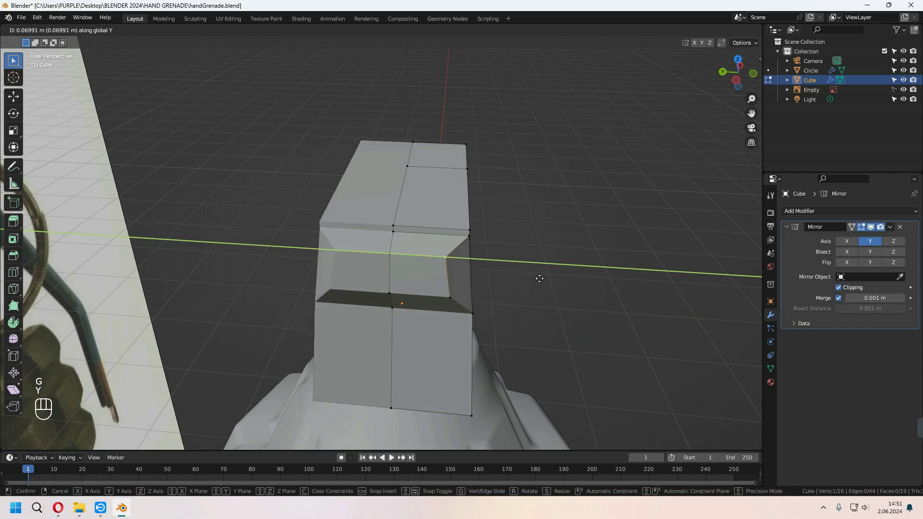
left_click(539, 279)
middle_click_drag(539, 278, 398, 284)
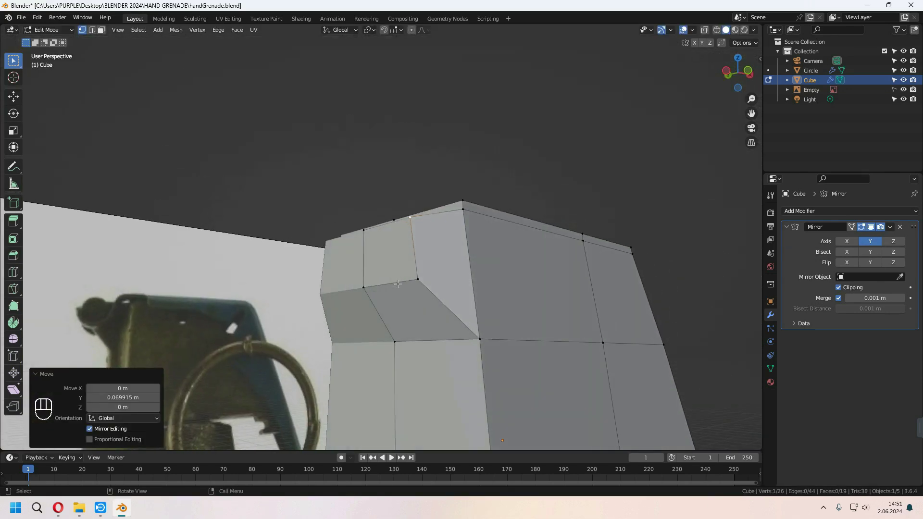
Edge-slide the lower outer edge of the block's extruded hinge end upward by a factor of about 0.56
key("2")
key("g")
key("g")
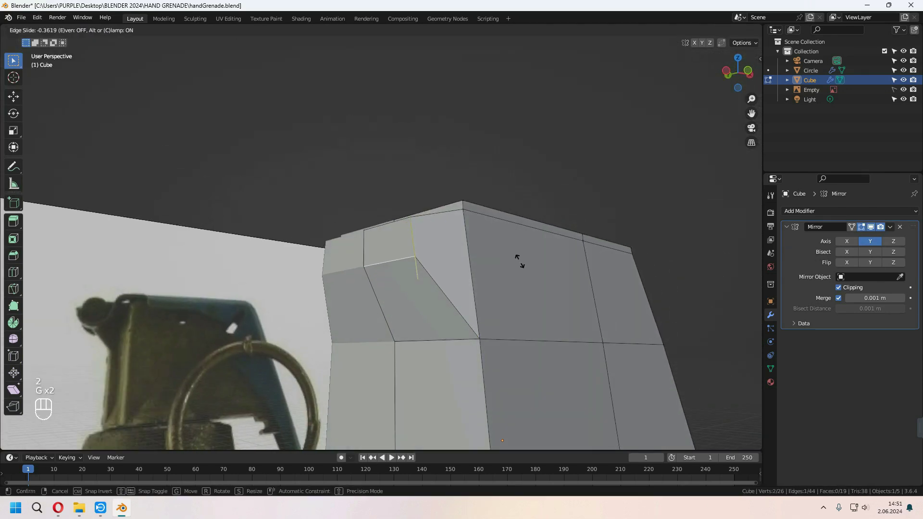
left_click(508, 252)
middle_click_drag(506, 251, 464, 322)
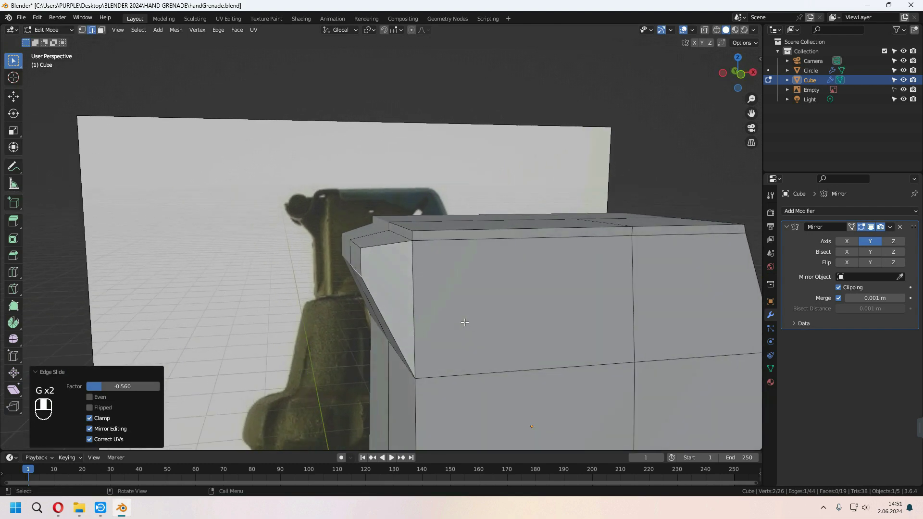
Move the extruded end's lower edge down along Z to follow the photo's hinge support in front view
key("Tab")
key("KP_1")
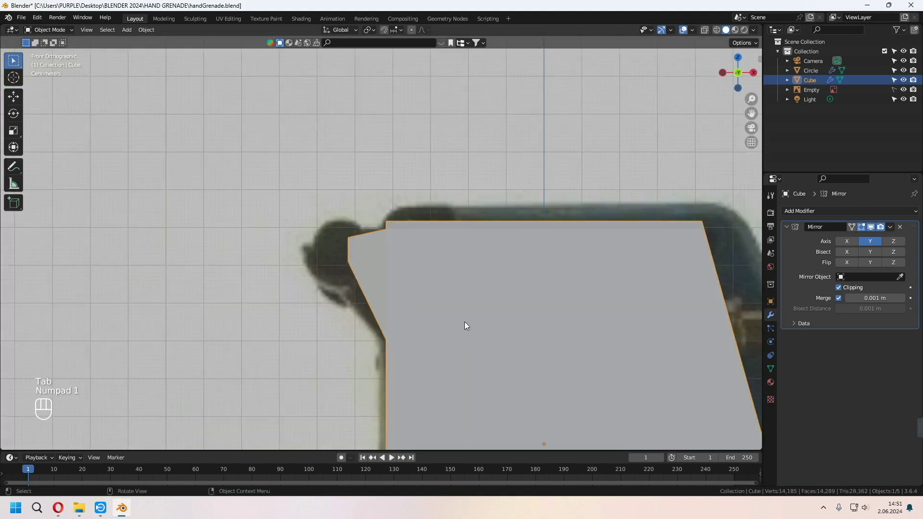
key("Tab")
key("g")
key("g")
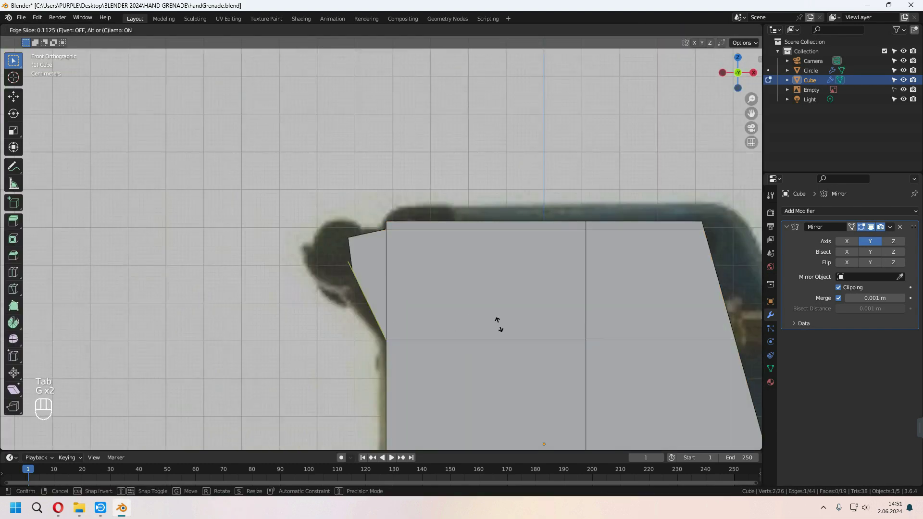
right_click(499, 325)
key("z")
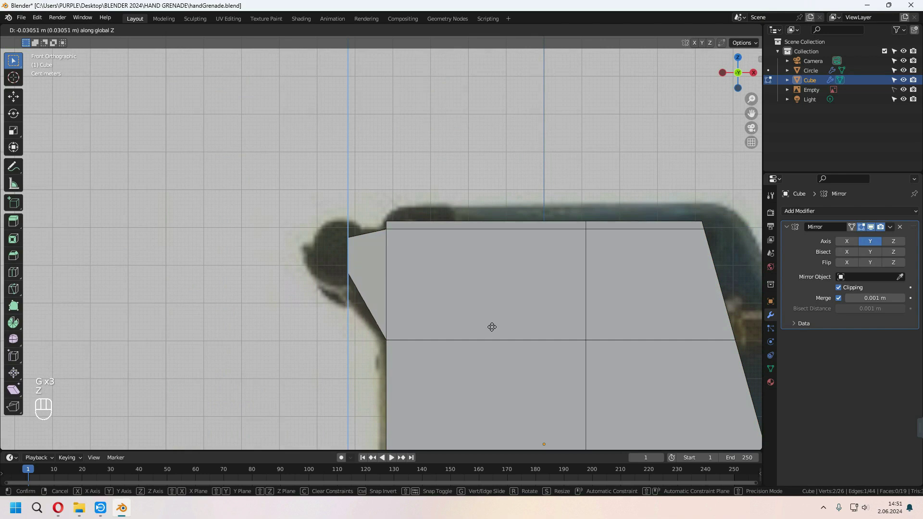
left_click(490, 335)
middle_click_drag(384, 293, 427, 329)
Select the upper outer edge of the block's extruded end and move it along X
left_click(373, 284)
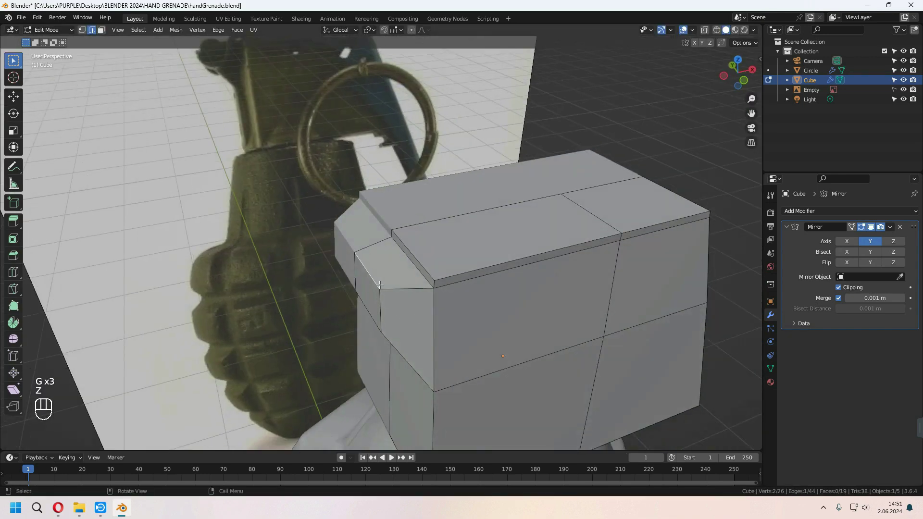
key("g")
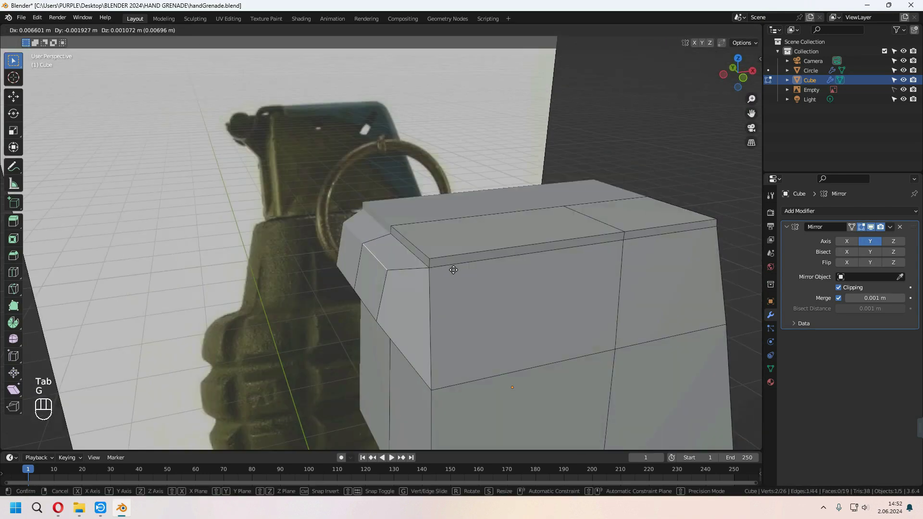
key("y")
key("g")
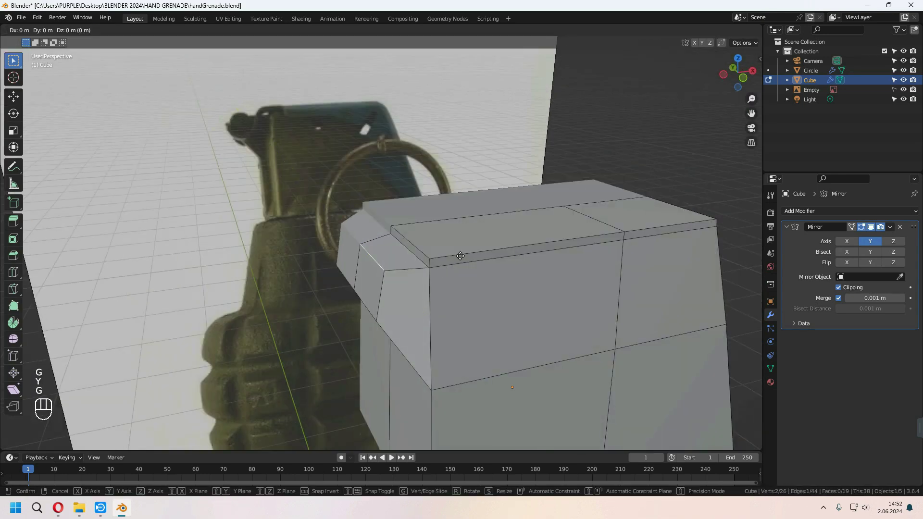
key("x")
left_click(436, 256)
Adjust the height of the extruded end's upper edge along Z and refine its position along X
middle_click_drag(435, 257, 457, 274)
key("g")
key("z")
left_click(474, 230)
key("g")
key("x")
left_click(452, 283)
Save the file, then add a 32-vertex cylinder at the 3D cursor snapped to the fuze block
key("Tab")
scroll(413, 308, "down", 4)
middle_click_drag(384, 312, 425, 335)
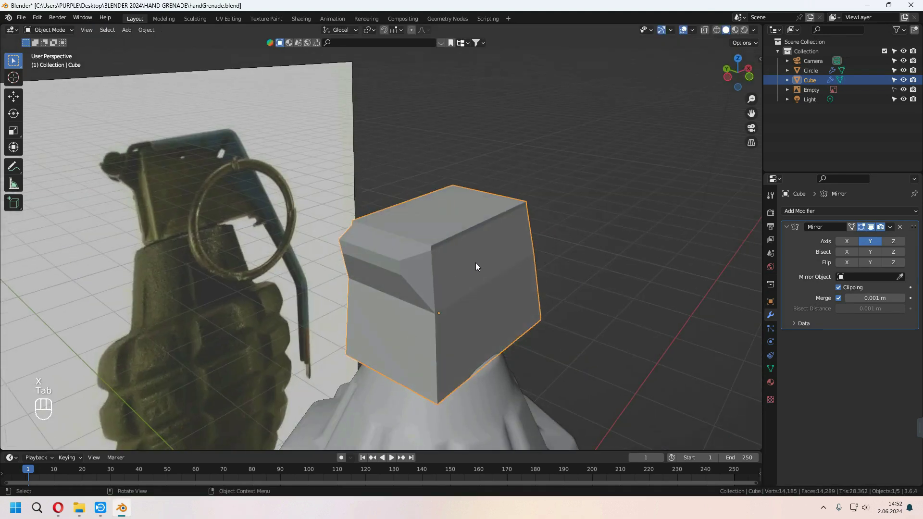
key("ctrl+s")
key("shift+s")
left_click(475, 327)
key("shift+a")
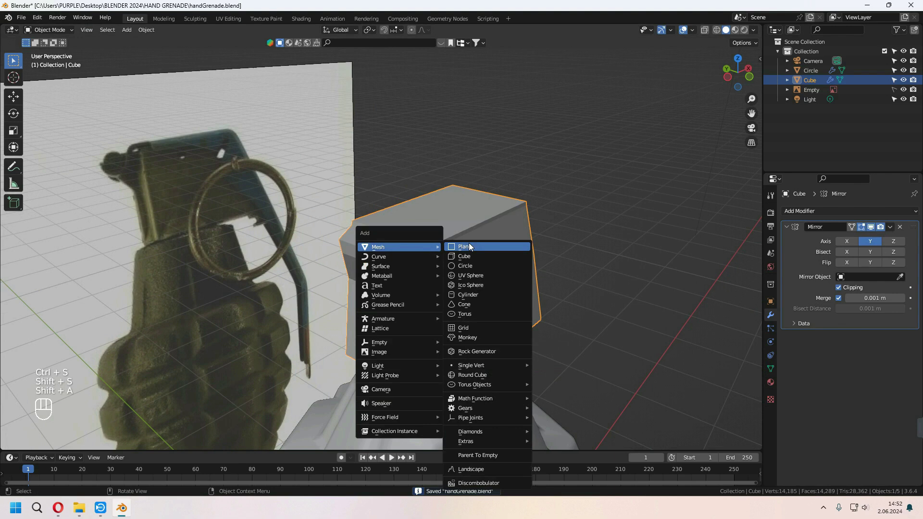
left_click(477, 295)
Scale the cylinder down in X and Y with Z locked, then to about 0.239 along Z
middle_click_drag(478, 295, 531, 324)
key("s")
key("shift+z")
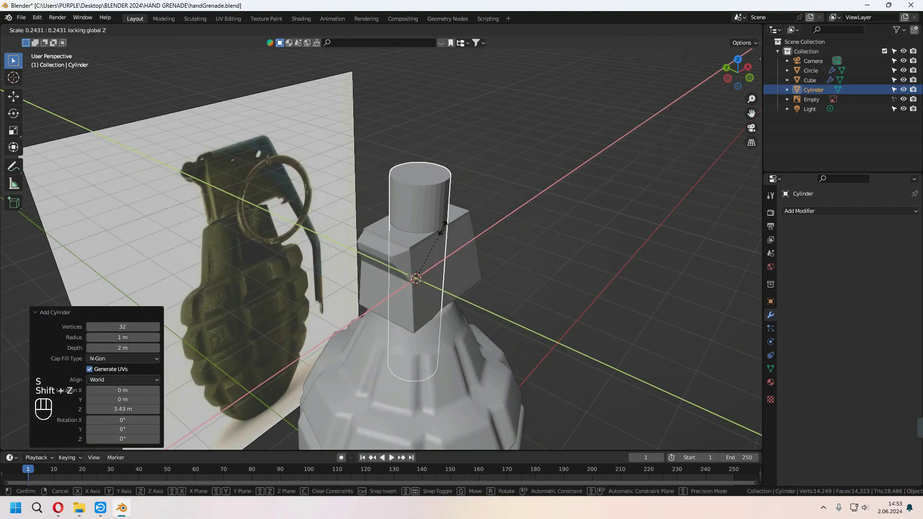
left_click(503, 244)
key("s")
key("z")
left_click(465, 260)
Rotate the cylinder 90° about X and move it to the photo's hinge in front view
key("r")
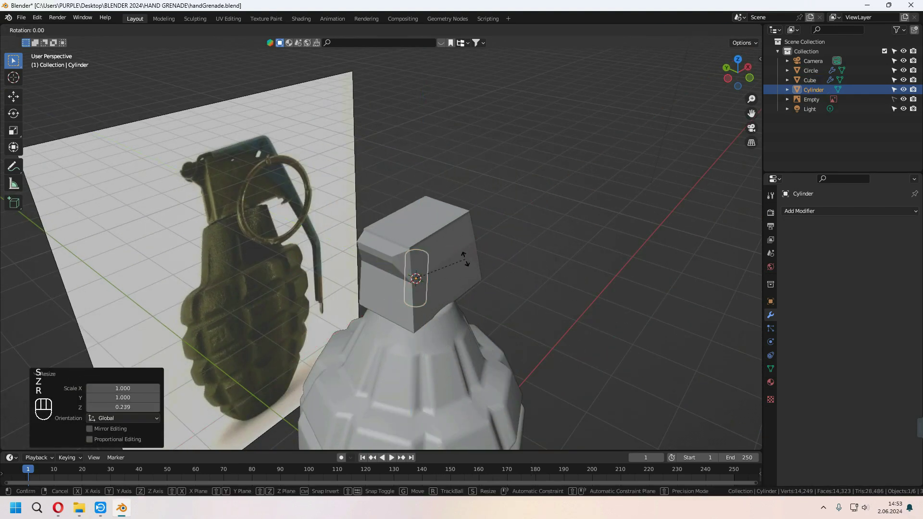
key("x")
key("KP_9")
key("KP_0")
key("KP_Enter")
key("KP_1")
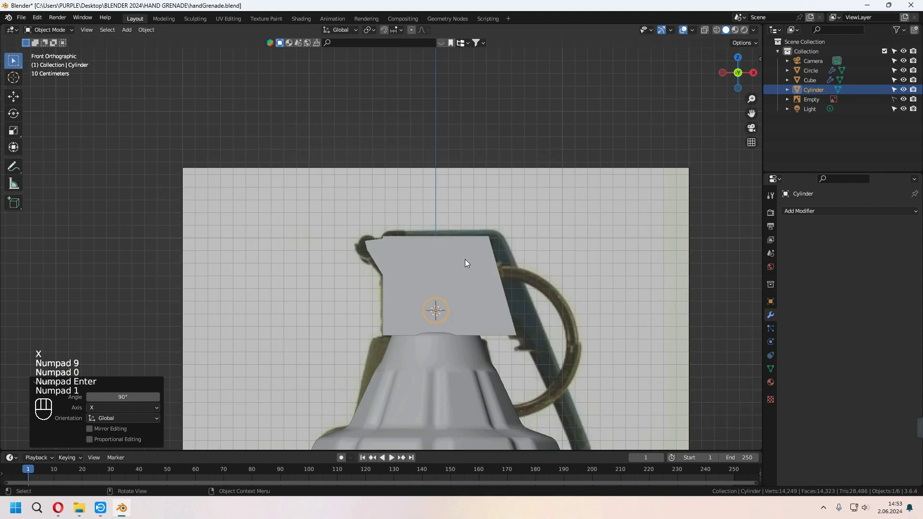
key("g")
left_click(390, 193)
Scale the cylinder down uniformly to the size of the photo's hinge, finishing with a factor of about 0.737
key("s")
middle_click_drag(381, 293, 474, 327)
left_click(538, 328)
scroll(532, 324, "up", 3)
key("s")
left_click(547, 312)
middle_click_drag(546, 313, 556, 321)
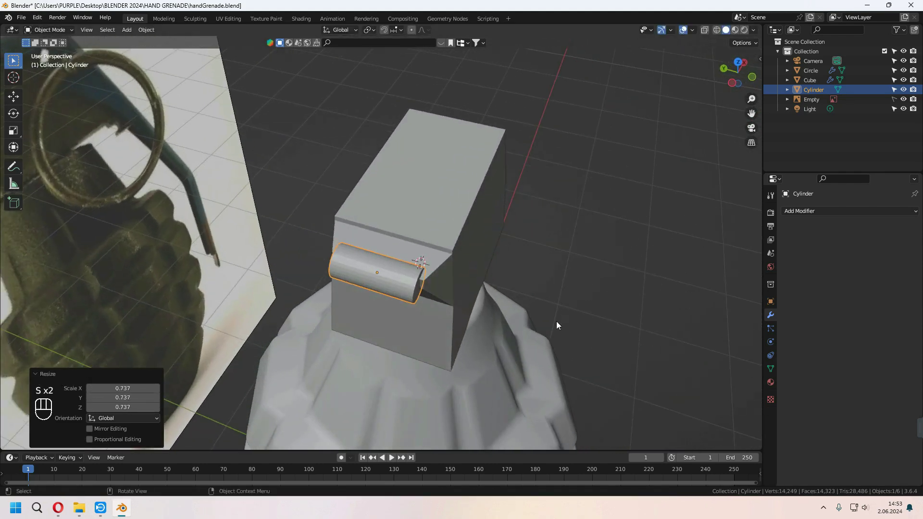
Lengthen the hinge cylinder by a factor of about 1.32 along Y
key("s")
key("y")
left_click(614, 330)
middle_click_drag(615, 330, 405, 285)
scroll(405, 286, "up", 2)
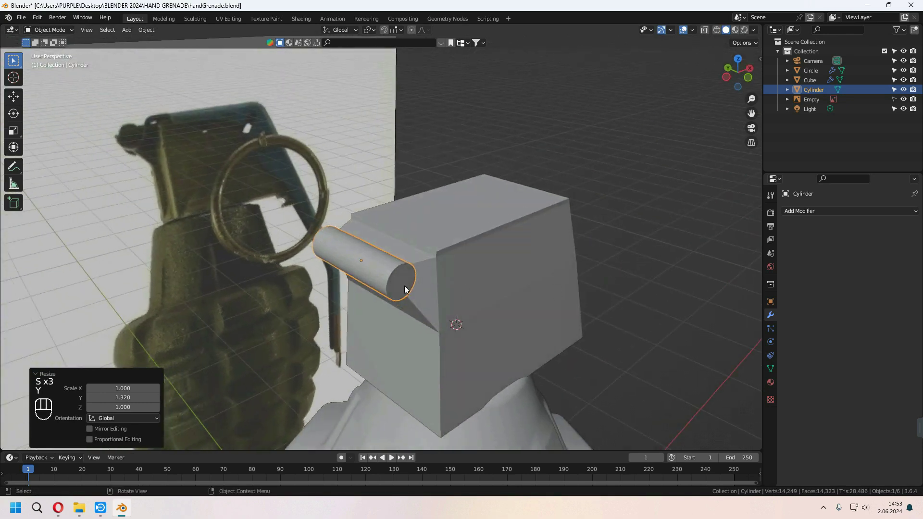
Shade the hinge cylinder smooth and enable Auto Smooth at 30°
right_click(391, 283)
left_click(392, 283)
left_click(771, 369)
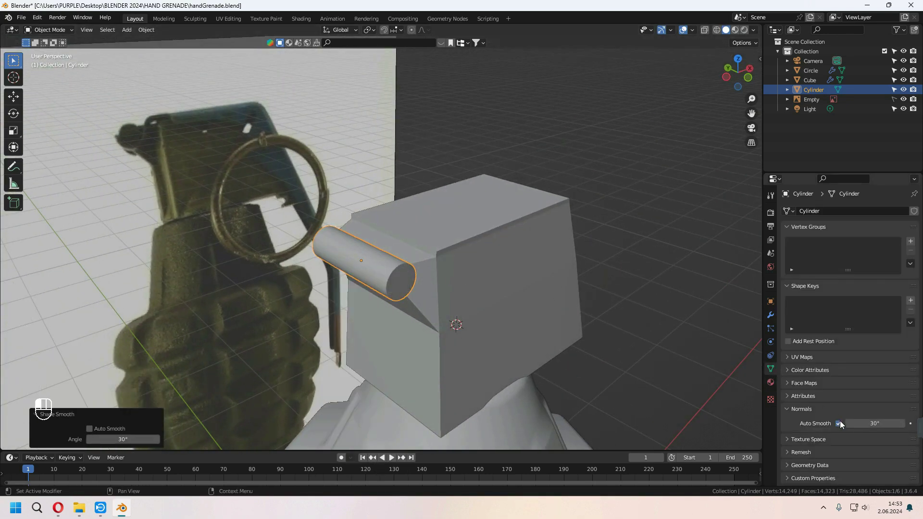
Reposition the cylinder over the photo's hinge in front view and adjust its length along Y
key("KP_1")
scroll(528, 277, "up", 2)
middle_click_drag(424, 273, 514, 291, "shift")
key("g")
left_click(422, 291)
key("s")
key("y")
left_click(548, 298)
middle_click_drag(426, 307, 463, 296)
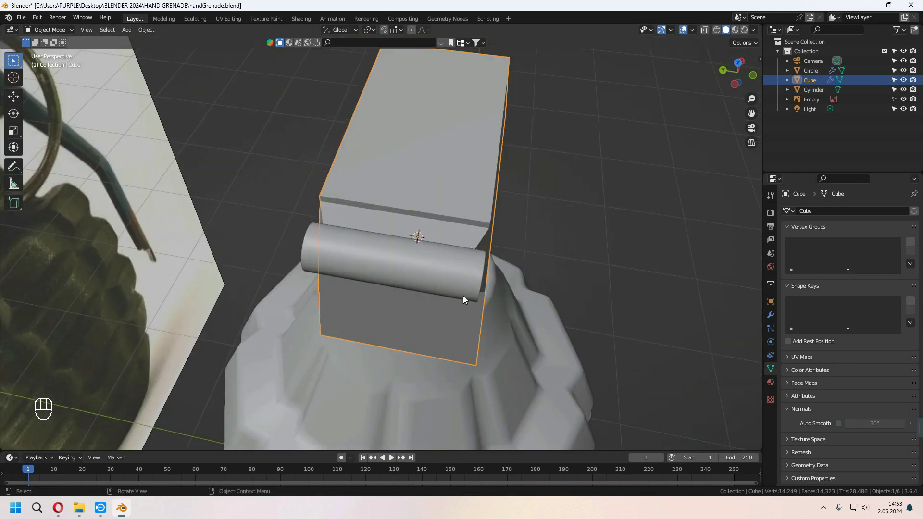
Hide the cylinder and move the upper outer vertex of the block's extruded end about 0.045 m inward along Y
left_click(463, 293)
key("h")
left_click(463, 289)
key("Tab")
key("g")
key("y")
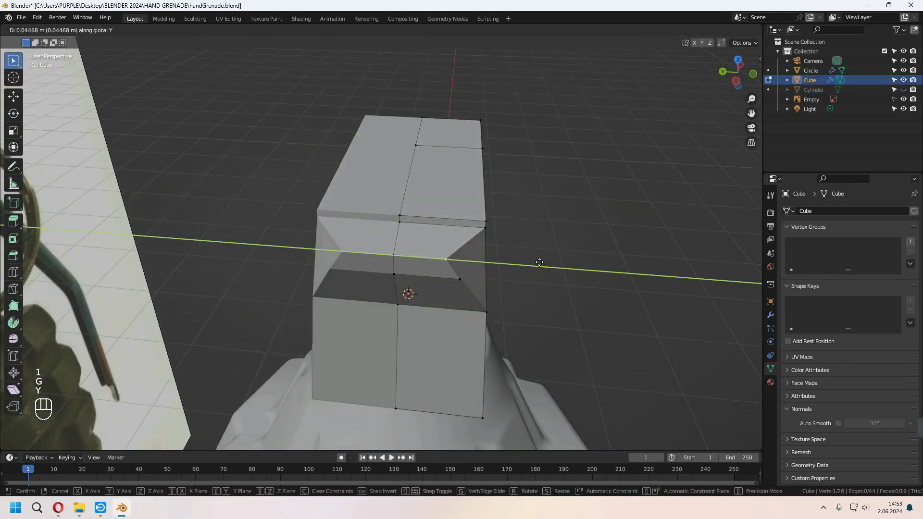
left_click(539, 262)
Unhide the cylinder and move it outward in front view to line up with the block's extruded end
key("Tab")
key("alt+h")
left_click(538, 281)
middle_click_drag(538, 281, 468, 226)
key("KP_1")
left_click(378, 260)
key("g")
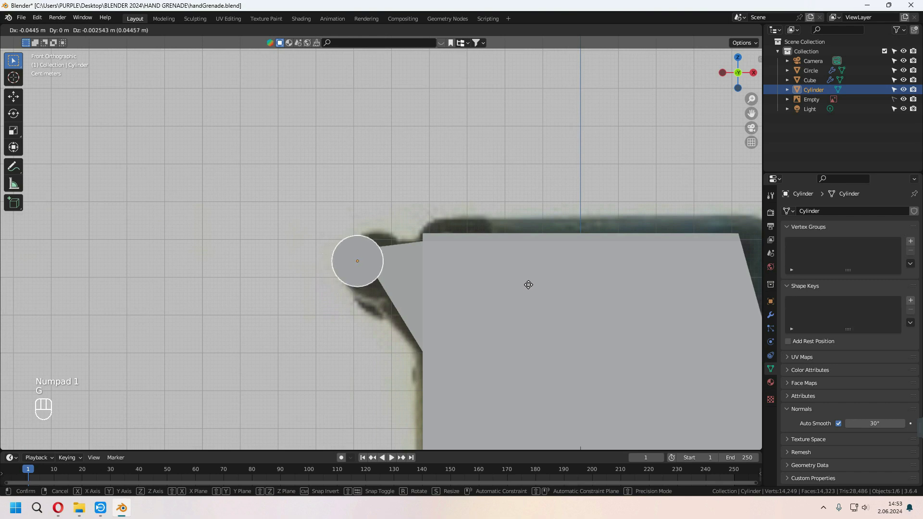
left_click(538, 285)
middle_click_drag(479, 306, 392, 262)
Add a horizontal loop cut around the fuze block and slide it near the bottom edge with a factor of about 0.803
left_click(454, 353)
key("Tab")
key("ctrl+r")
left_click(394, 260)
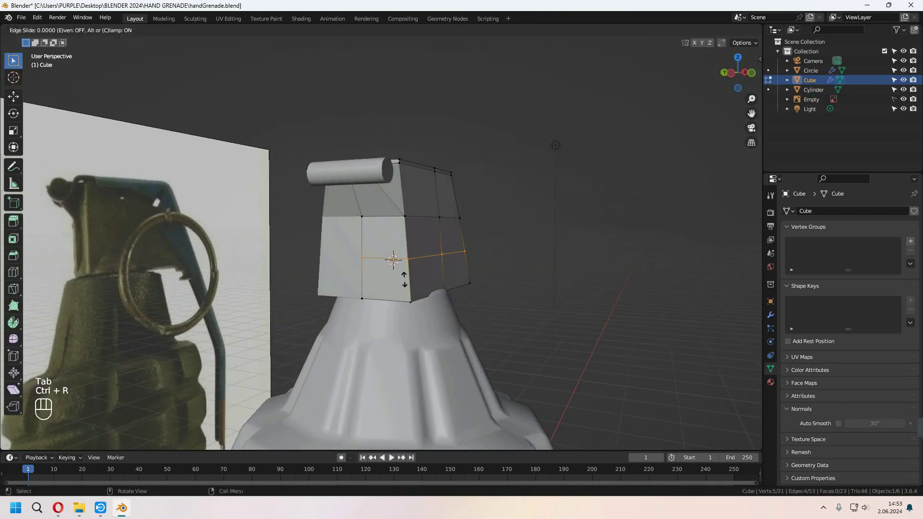
left_click(416, 313)
scroll(432, 307, "up", 4)
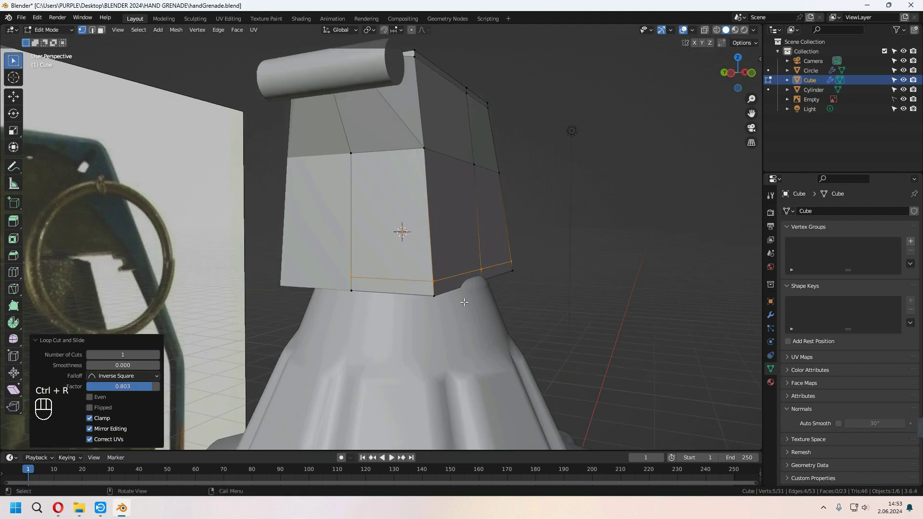
Select the narrow face loop around the block's bottom and extrude it slightly outward along its normals as a rim
key("3")
left_click(431, 288, "alt")
middle_click_drag(431, 288, 600, 291)
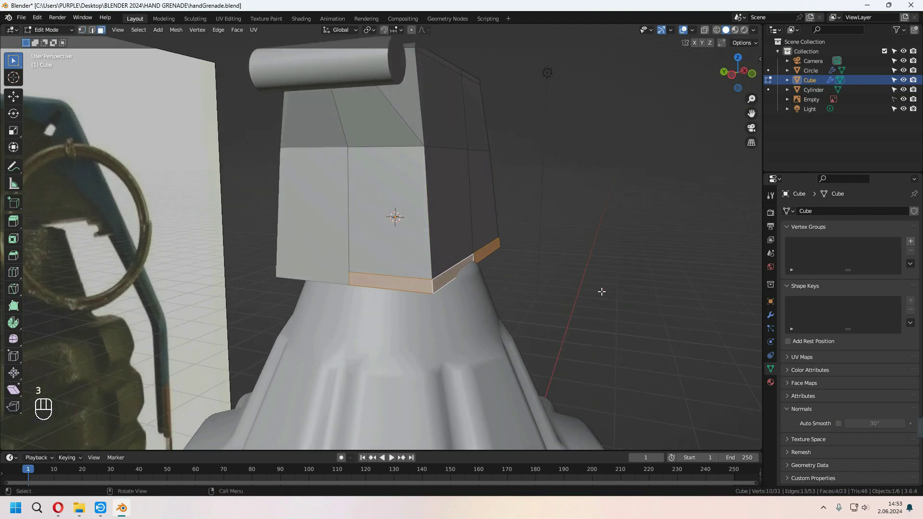
key("e")
key("alt+s")
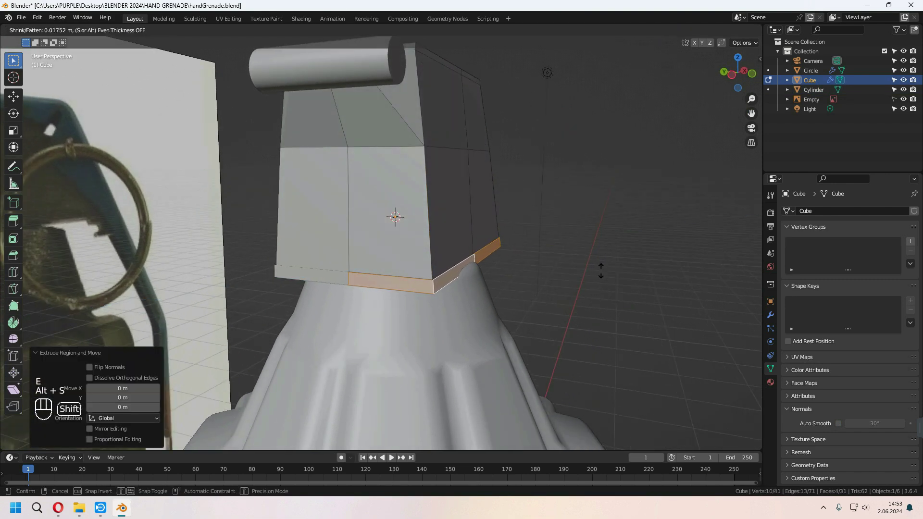
left_click(601, 249)
key("Tab")
middle_click_drag(601, 249, 553, 285)
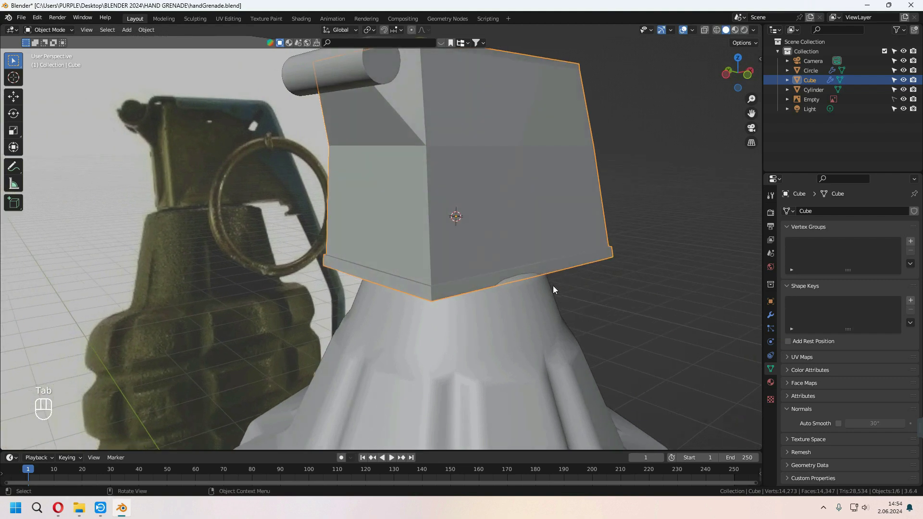
Add a Subdivision Surface modifier to the fuze block and shade it smooth
left_click(771, 315)
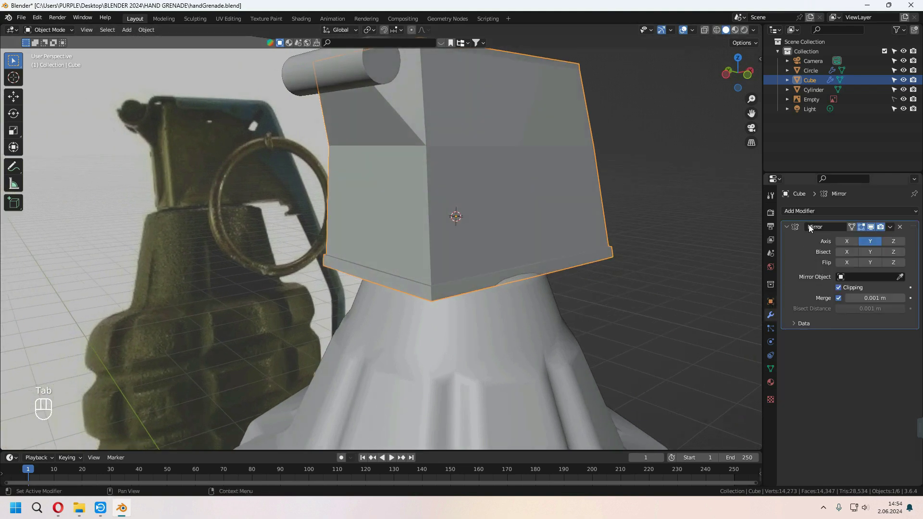
left_click(818, 211)
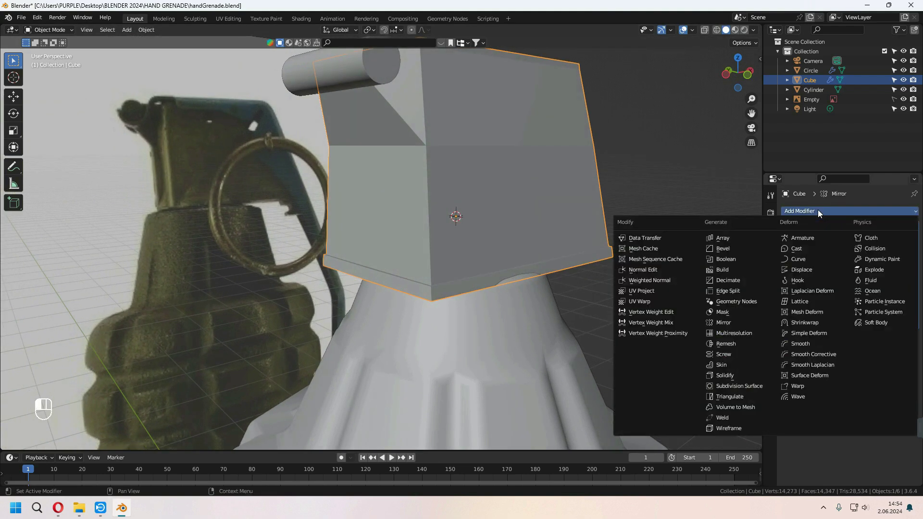
left_click(743, 387)
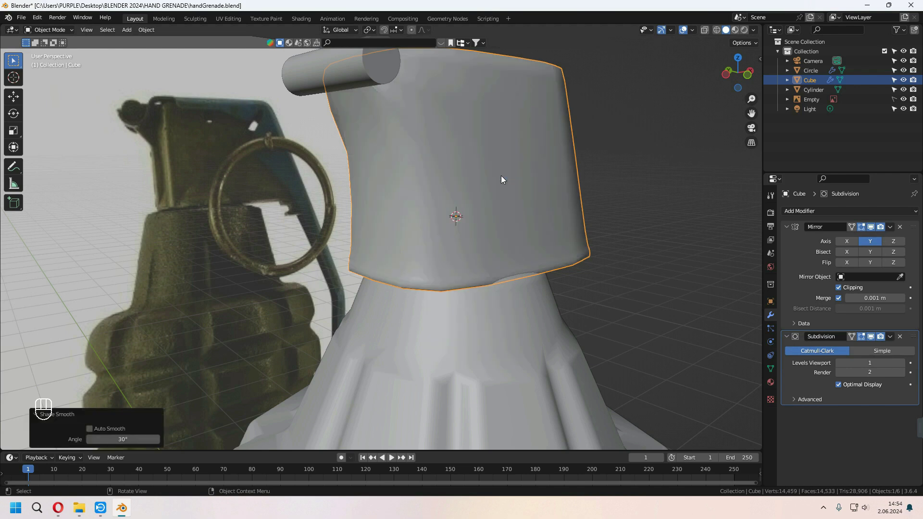
middle_click_drag(501, 175, 491, 262)
Add a loop cut just above the bottom rim with a factor of about 0.953 and another around the rim
key("Tab")
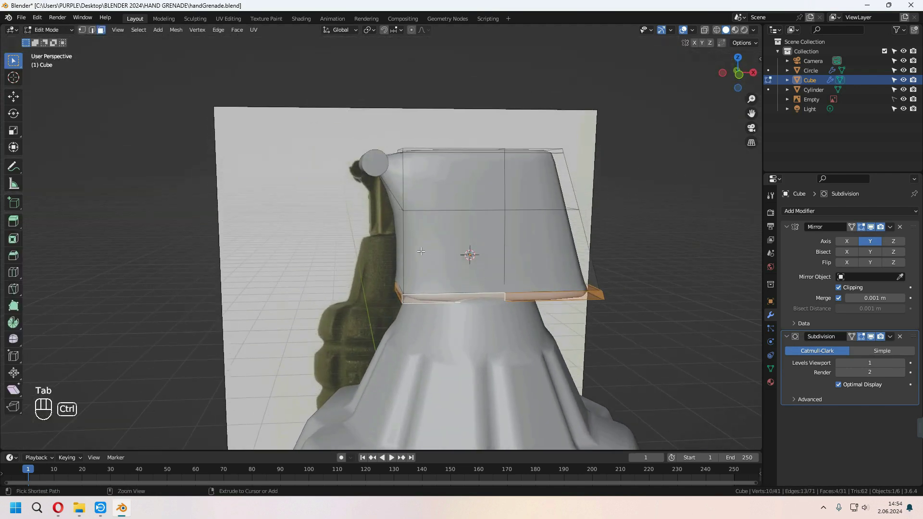
key("ctrl+r")
left_click(417, 250)
left_click(418, 287)
key("ctrl+r")
left_click(403, 298)
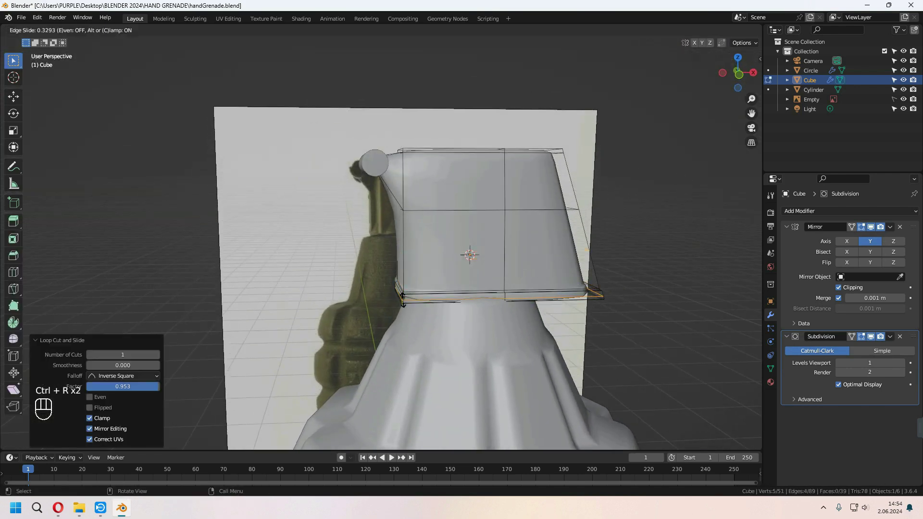
Add vertical loop cuts near the block's hinge end and its lever end, the latter with a factor of about 0.762
key("ctrl+r")
left_click(459, 194)
middle_click_drag(530, 223, 507, 221)
key("ctrl+r")
left_click(536, 208)
left_click(569, 209)
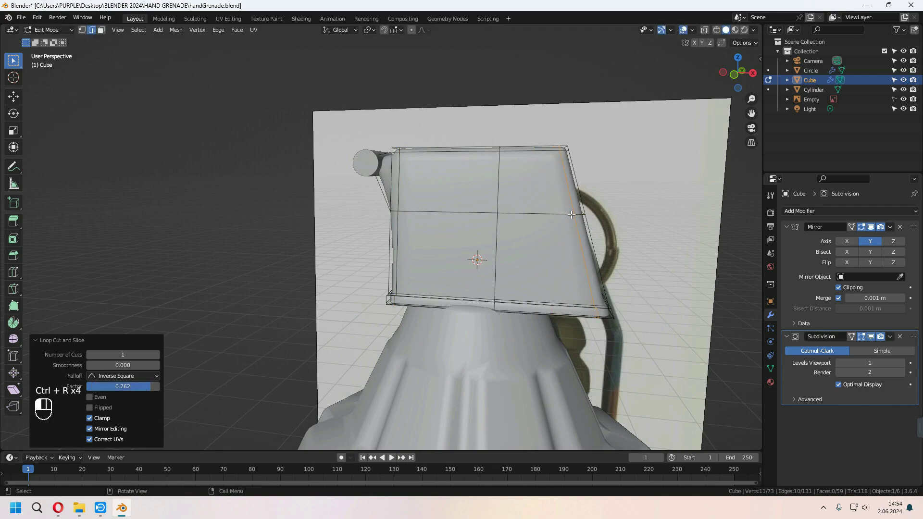
middle_click_drag(569, 208, 591, 213)
Add a loop cut at the hinge end with factor -0.206 and a lengthwise one near the block's outer side
key("ctrl+r")
left_click(386, 202)
middle_click_drag(386, 203, 476, 240)
key("ctrl+r")
left_click(382, 171)
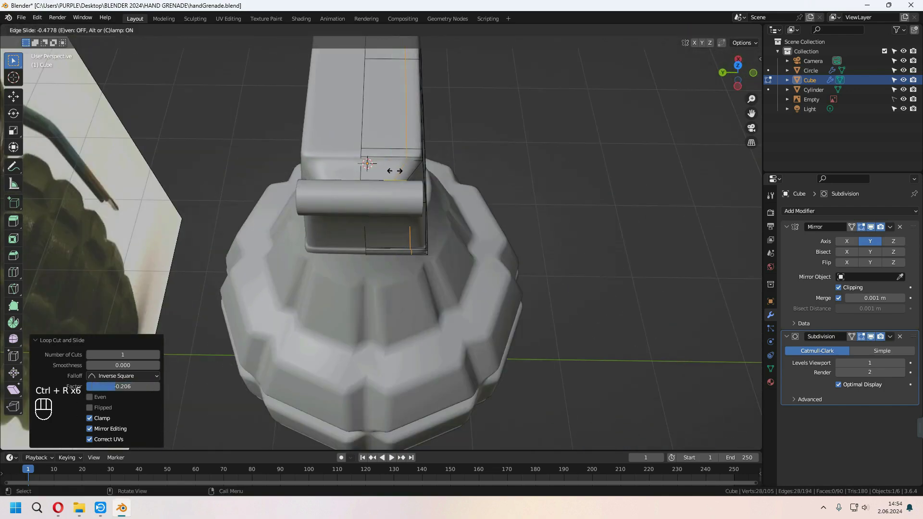
middle_click_drag(405, 173, 530, 294)
key("Tab")
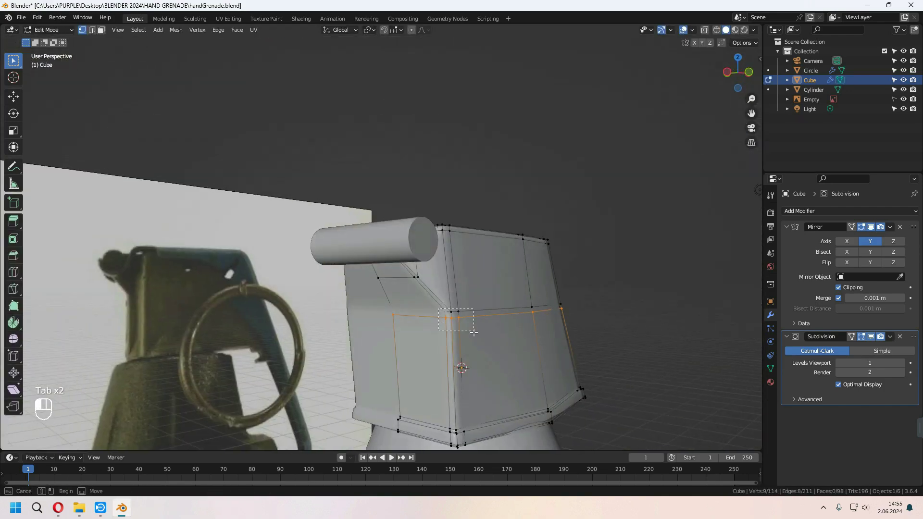
Move the selected corner vertices at the block's mid-height along Y
middle_click_drag(474, 349, 493, 301)
key("g")
key("y")
left_click(522, 356)
Add a horizontal loop cut around the block's lower half and a vertical one between its hinge end and middle
key("ctrl+r")
left_click(453, 326)
left_click(453, 327)
left_click(441, 242)
left_click(456, 273)
right_click(456, 273)
Move the selected vertices on the block's side along Y and review the block in Object Mode
middle_click_drag(456, 273, 416, 304)
key("g")
key("y")
left_click(505, 301)
key("Tab")
key("Tab")
scroll(486, 299, "up", 2)
key("ctrl+z")
key("Tab")
Edge-slide the vertical loop near the block's hinge end along the surface, checking its position in front view
left_click(402, 300, "alt")
key("KP_1")
key("g")
key("g")
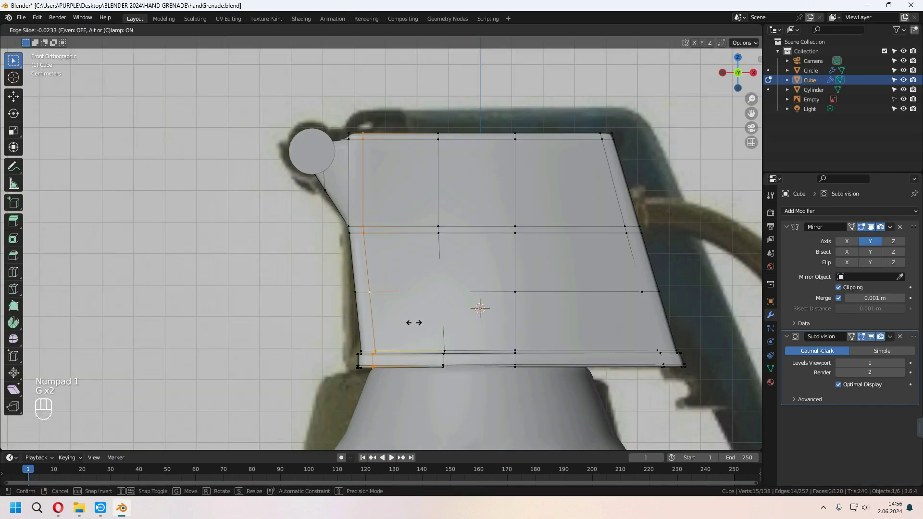
left_click(419, 323)
middle_click_drag(419, 323, 441, 325)
key("KP_1")
key("g")
key("g")
left_click(409, 274)
Try to slide the lower rim edge and the mid-height vertex of the block's hinge-end face toward its centre
left_click(441, 325, "alt")
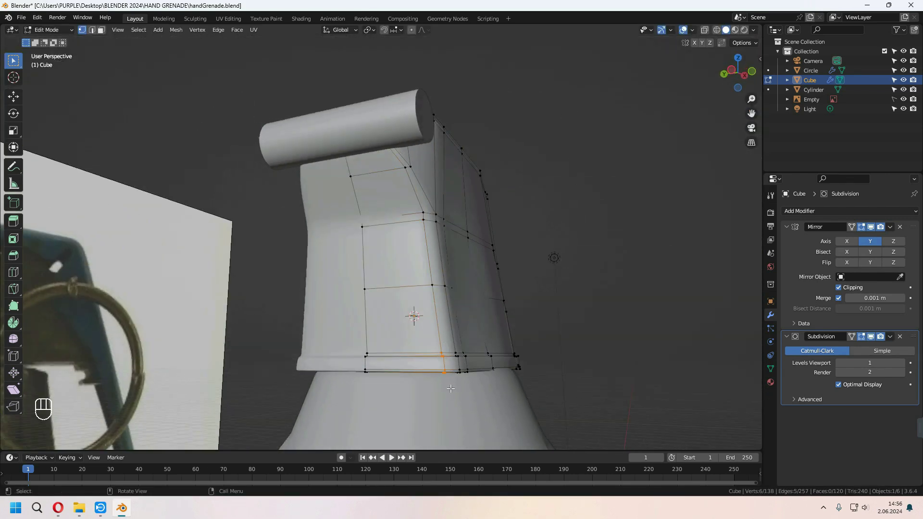
middle_click_drag(451, 389, 524, 379)
key("g")
key("g")
left_click(509, 384)
left_click(443, 303)
key("g")
key("g")
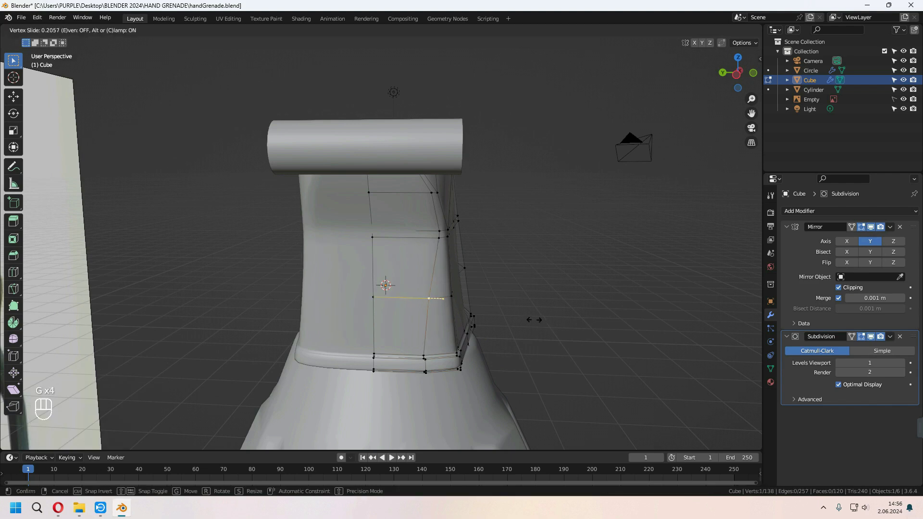
left_click(534, 320)
key("g")
key("g")
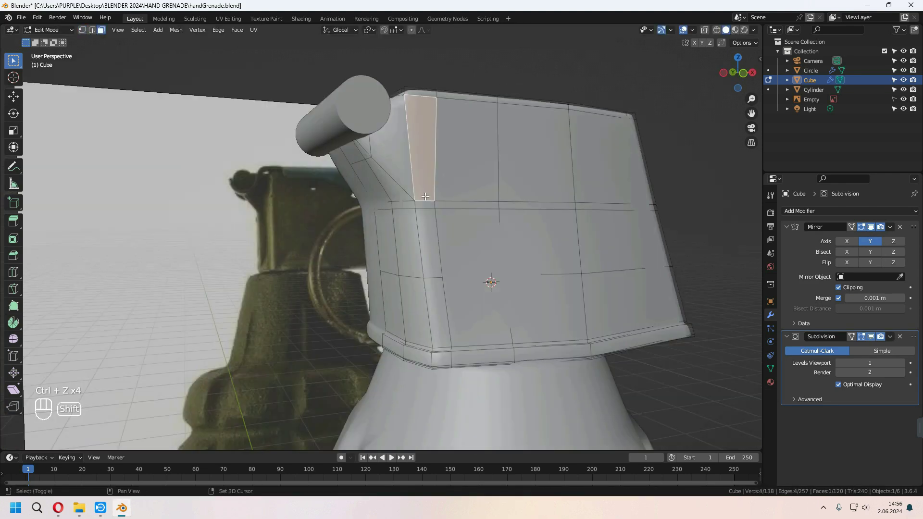
key("ctrl+z")
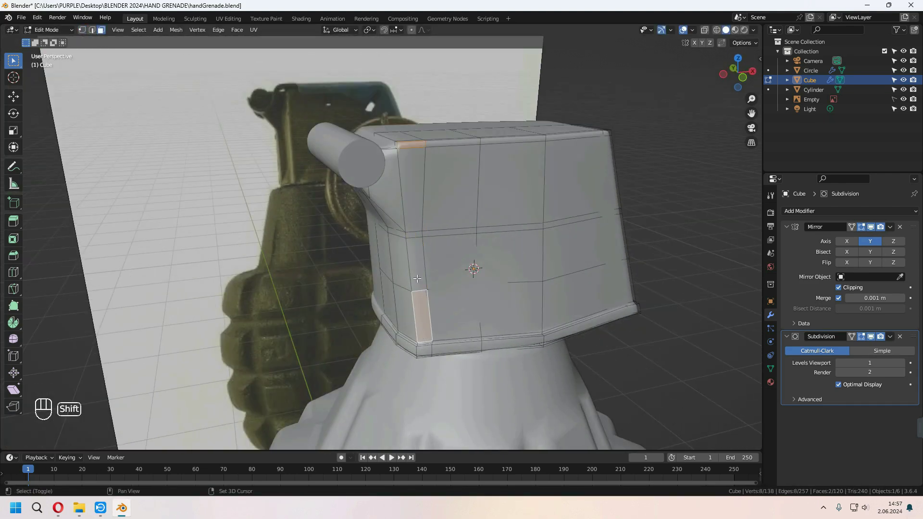
Extrude the narrow vertical strip of faces beside the block's hinge-end corner and shrink it inward with offset -0.0242 m
middle_click_drag(481, 250, 617, 290)
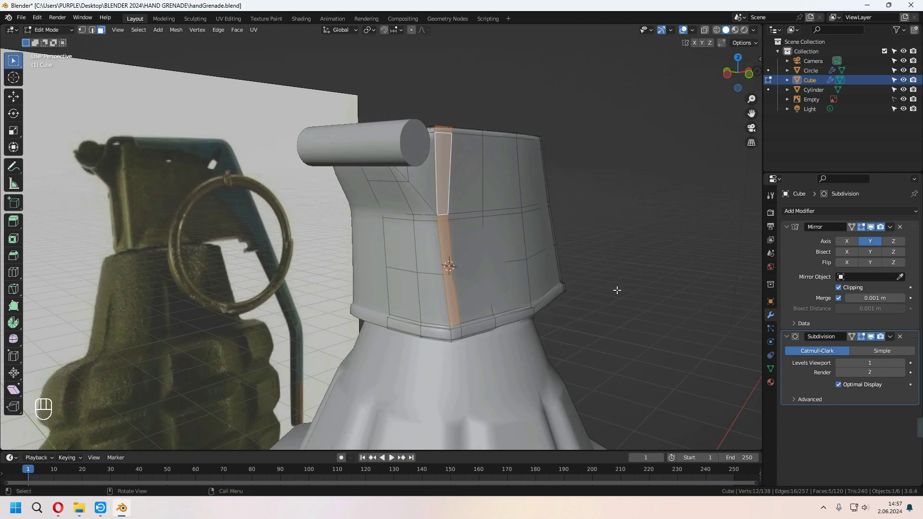
key("e")
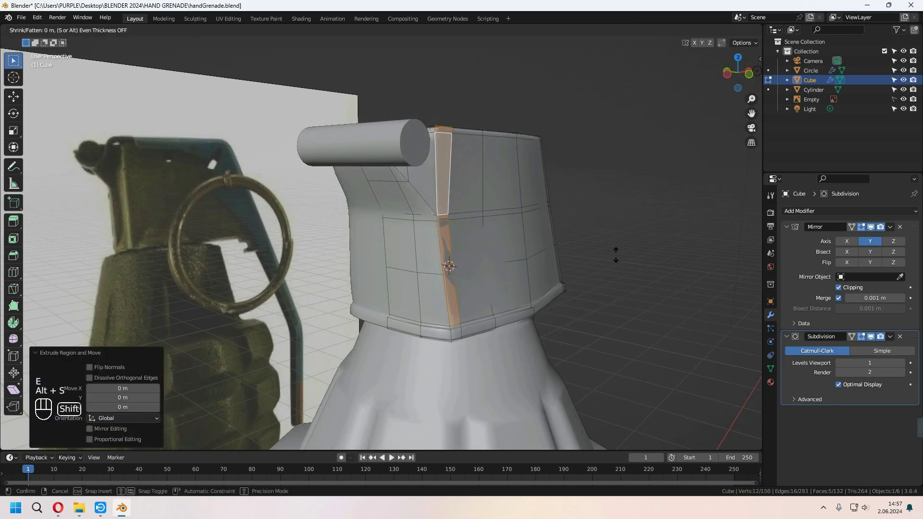
left_click(612, 290, "shift")
middle_click_drag(612, 290, 585, 294)
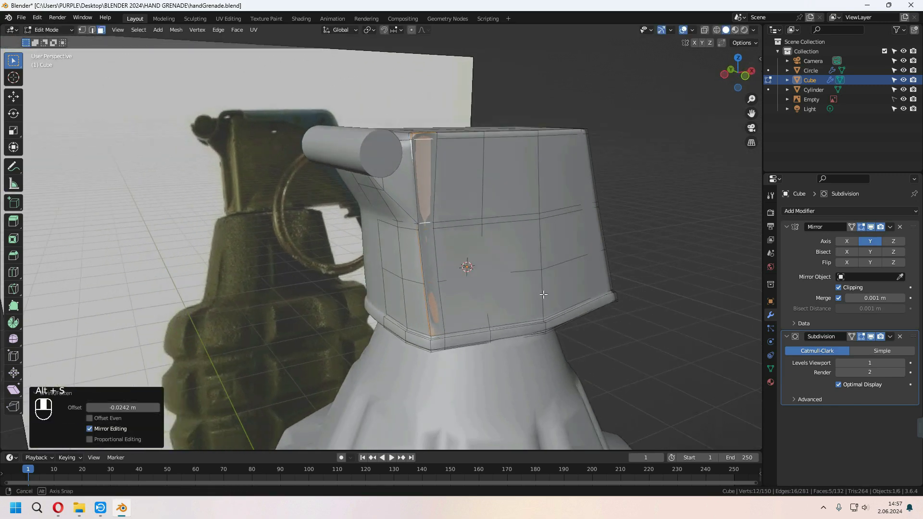
Add supporting loop cuts around the block, including two along its upper edge with factors -0.906 and -0.273
key("ctrl+r")
left_click(440, 262)
left_click(446, 304)
key("ctrl+r")
left_click(438, 159)
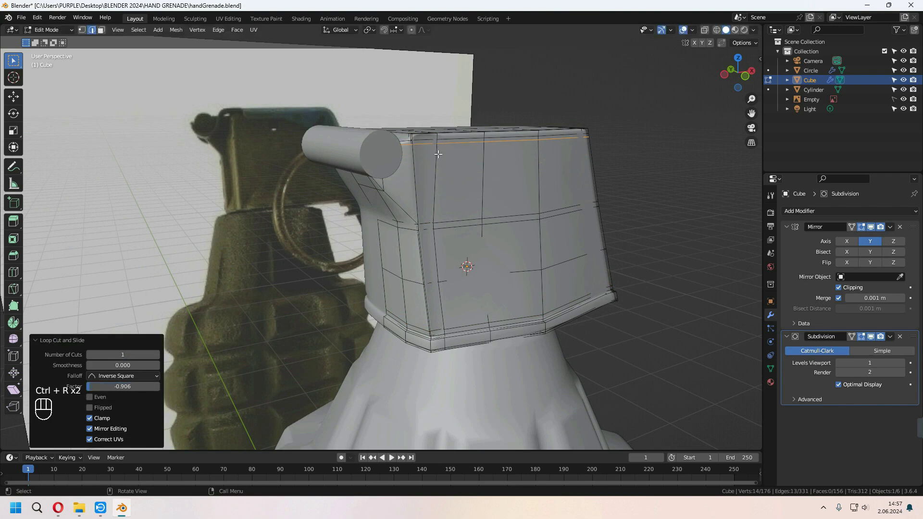
scroll(438, 154, "up", 2)
key("ctrl+r")
left_click(463, 82)
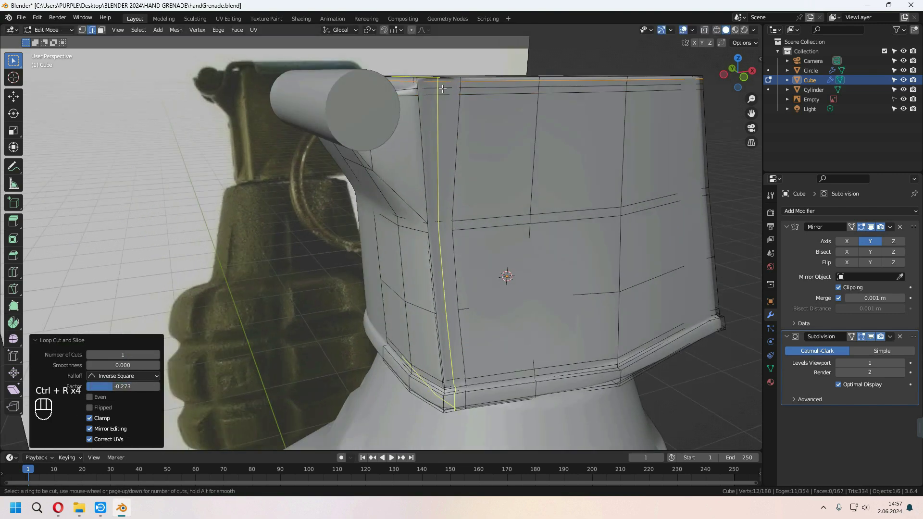
Add two vertical loop cuts along the recessed strip at the hinge-end corner and save the file from Object Mode
left_click(441, 89)
left_click(430, 88)
key("ctrl+r")
left_click(436, 88)
left_click(441, 88)
key("Tab")
scroll(454, 183, "down", 3)
left_click(637, 327)
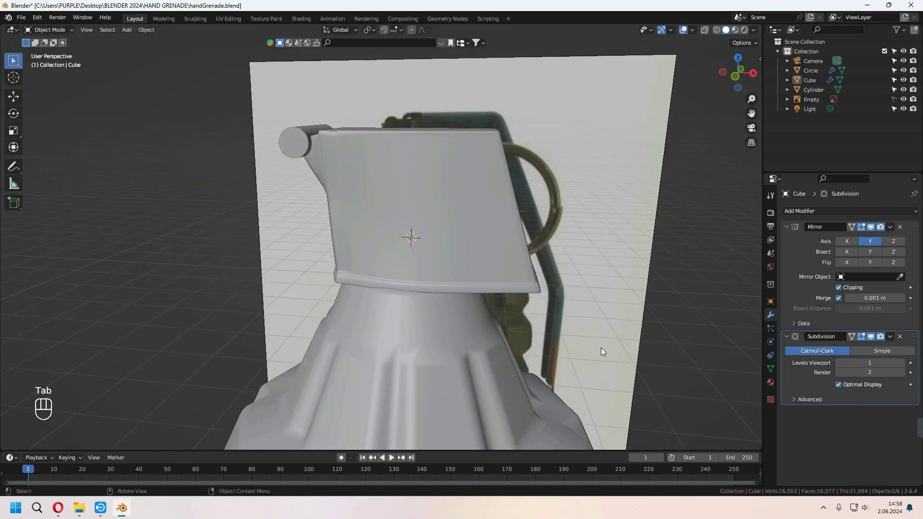
key("ctrl+s")
Add a plane in front view, raise it about 0.576 m to just above the housing's top and scale it down
middle_click_drag(601, 347, 555, 331)
key("KP_1")
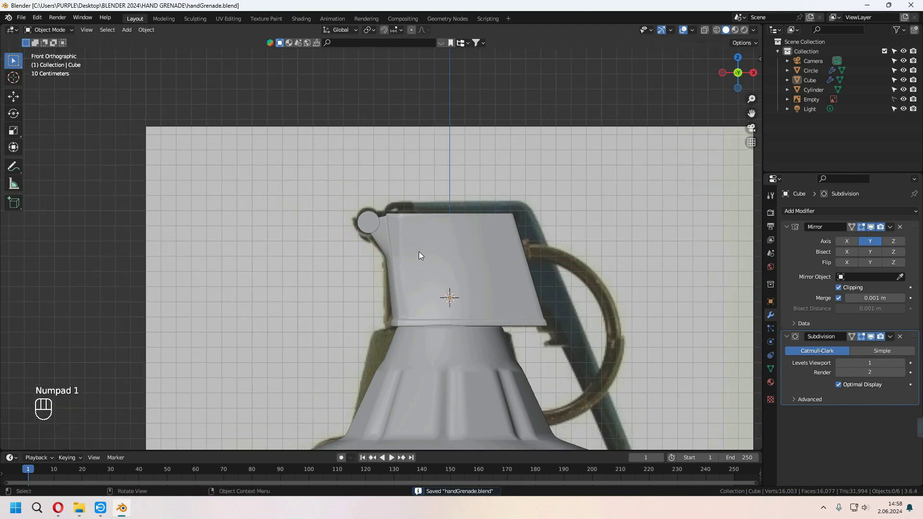
key("shift+a")
left_click(452, 242)
key("g")
left_click(639, 275)
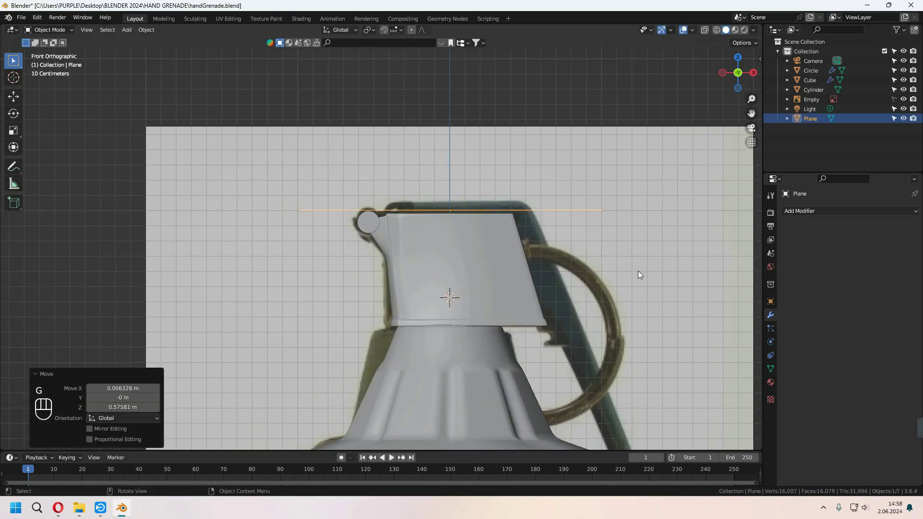
middle_click_drag(638, 275, 640, 304, "shift")
scroll(640, 303, "up", 2)
key("s")
left_click(529, 257)
Add a centred lengthwise loop cut to the plane and delete the vertices of one half
middle_click_drag(447, 318, 479, 313)
key("Tab")
key("ctrl+r")
left_click(389, 248)
right_click(389, 248)
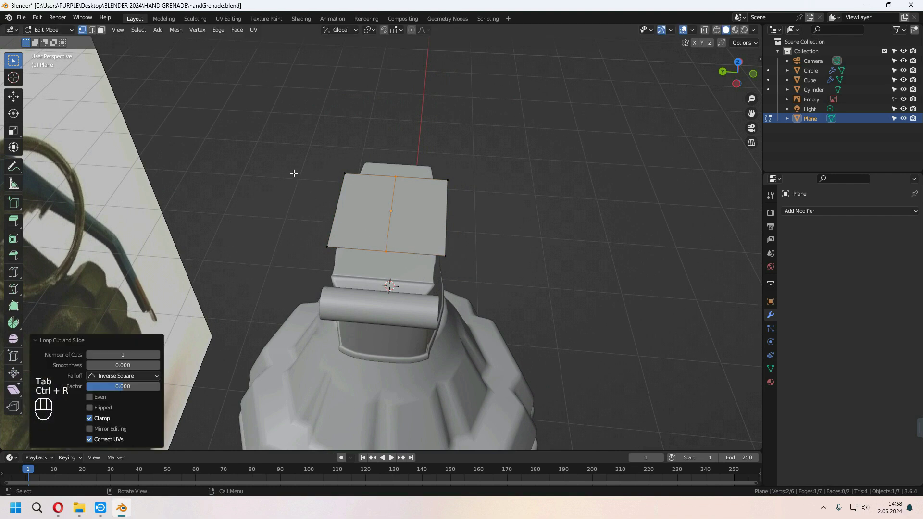
left_click_drag(290, 152, 339, 275)
key("x")
left_click(365, 220)
key("Tab")
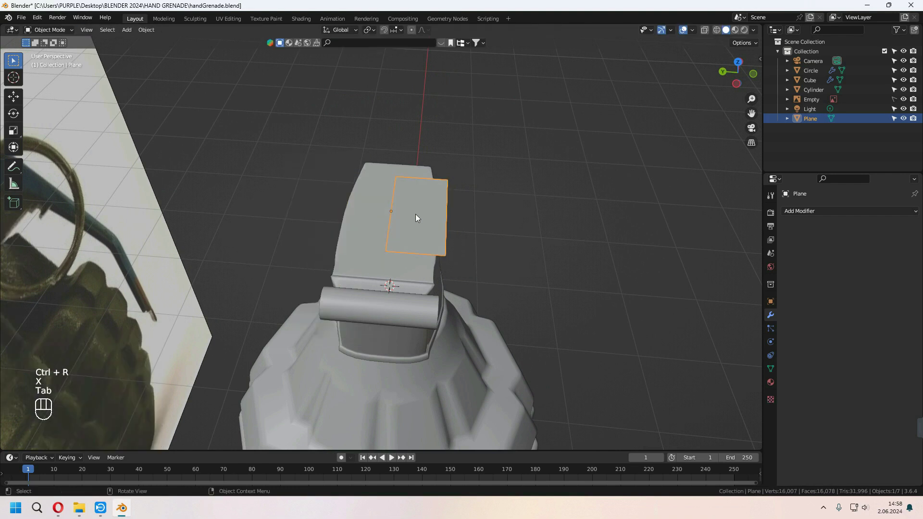
Add a Mirror modifier to the half plane on the Y axis with Cube as mirror object and clipping enabled
left_click(820, 211)
left_click(748, 322)
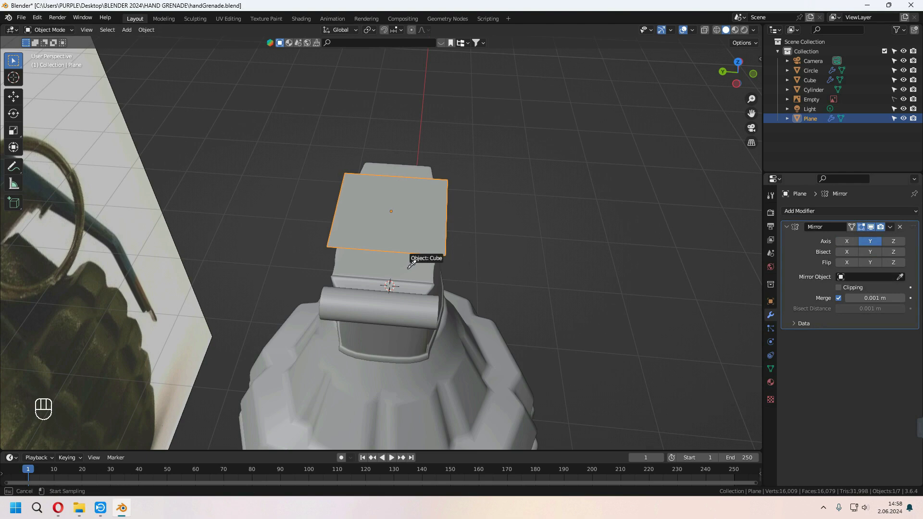
middle_click_drag(575, 323, 491, 309)
Extrude the plane's hinge-end edge eight times in front view so that it wraps down and under the hinge cylinder
key("Tab")
middle_click_drag(436, 287, 417, 268)
left_click(406, 283)
key("KP_1")
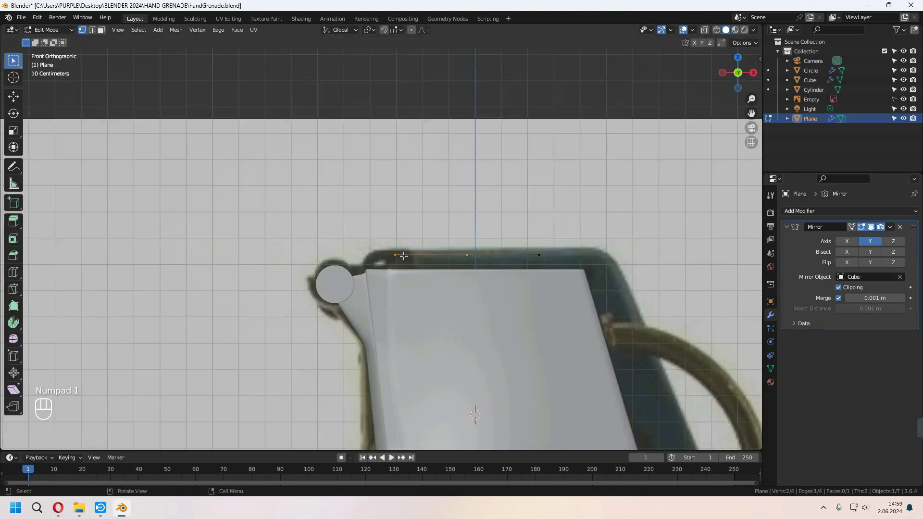
left_click(406, 254)
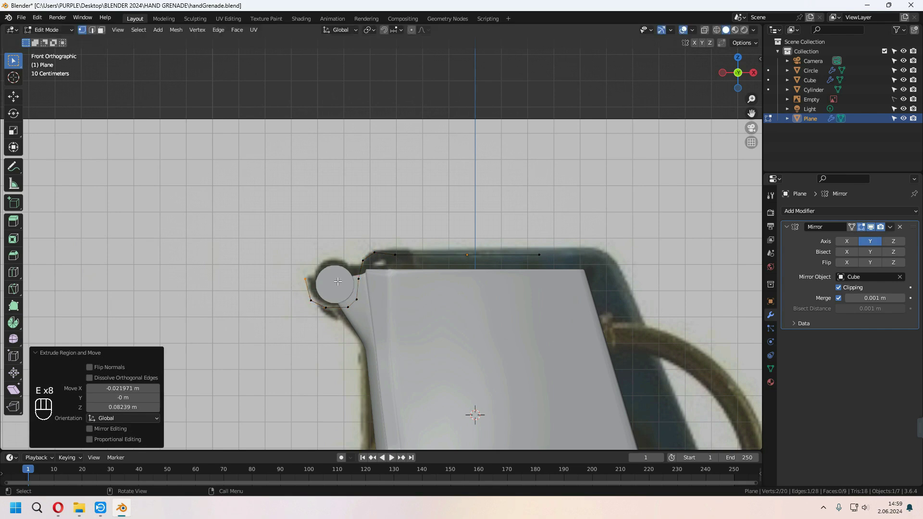
middle_click_drag(337, 282, 503, 314)
key("Tab")
key("Tab")
Add a lengthwise loop cut close to the lever plate's outer side
key("ctrl+r")
left_click(418, 316)
left_click(446, 316)
key("Tab")
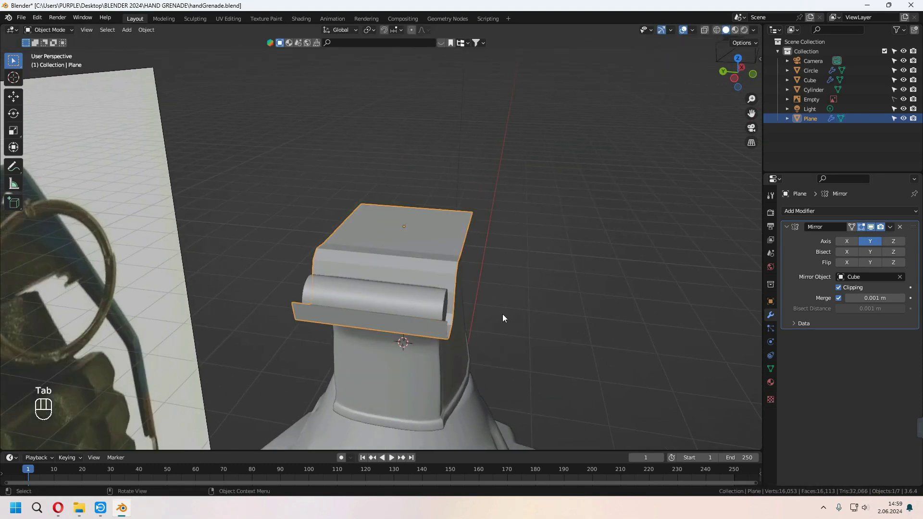
middle_click_drag(503, 314, 404, 332)
key("Tab")
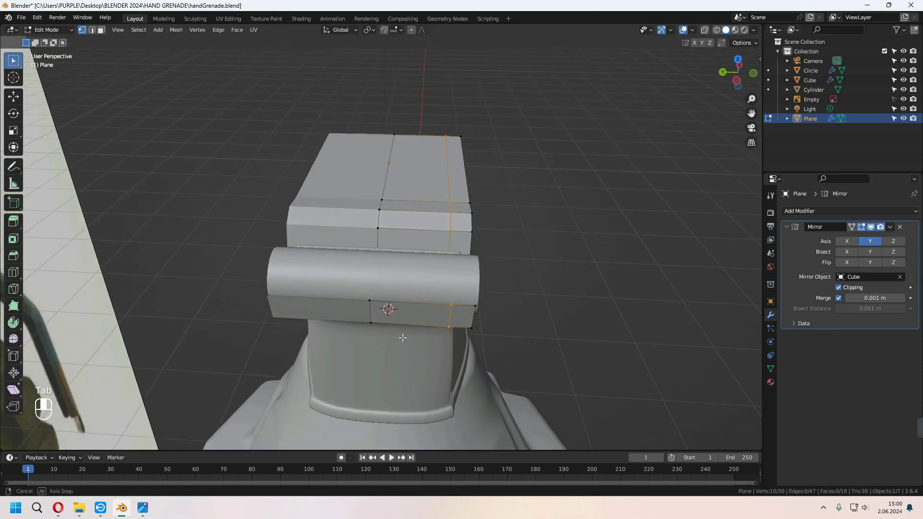
Add another lengthwise loop cut between the plate's centre and outer loop and slide it toward the outer side
key("ctrl+r")
left_click(429, 315)
right_click(430, 315)
key("g")
key("g")
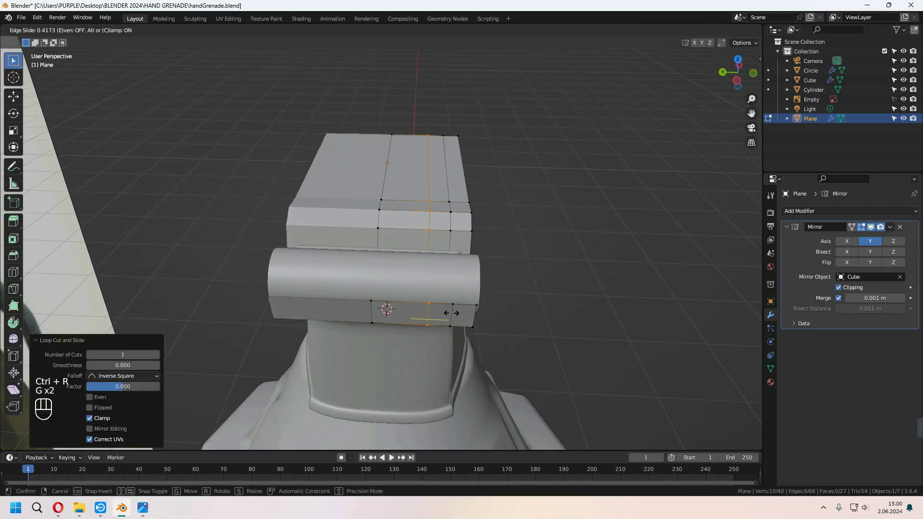
left_click(450, 313)
mouse_move(450, 313)
middle_mouse_down()
mouse_move(446, 298)
mouse_move(449, 313)
middle_mouse_up()
Delete the inner faces of the plate section wrapping the hinge cylinder, leaving only a narrow hook at each side
key("3")
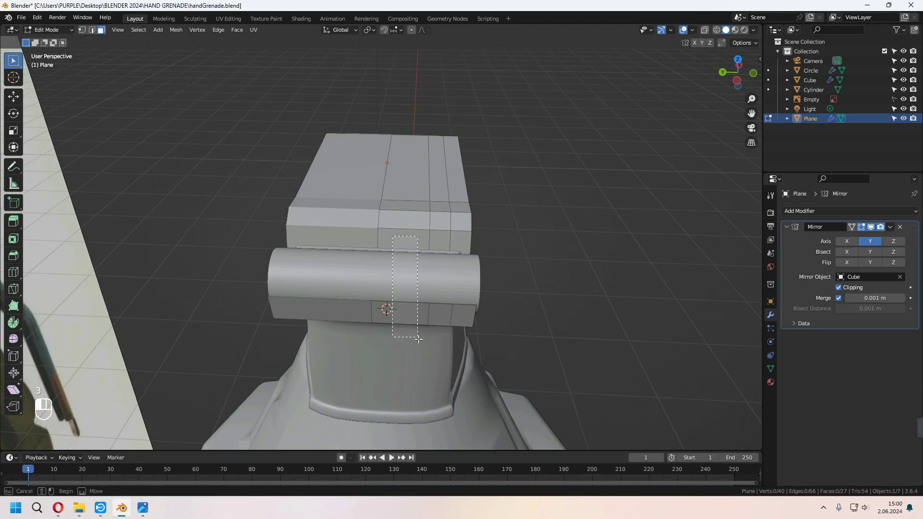
left_click_drag(419, 339, 421, 345)
middle_click_drag(423, 344, 412, 324)
key("z")
middle_click_drag(441, 280, 432, 251)
left_click(430, 324, "shift")
left_click(404, 224, "shift")
left_click(442, 230, "shift")
middle_click_drag(531, 298, 467, 286)
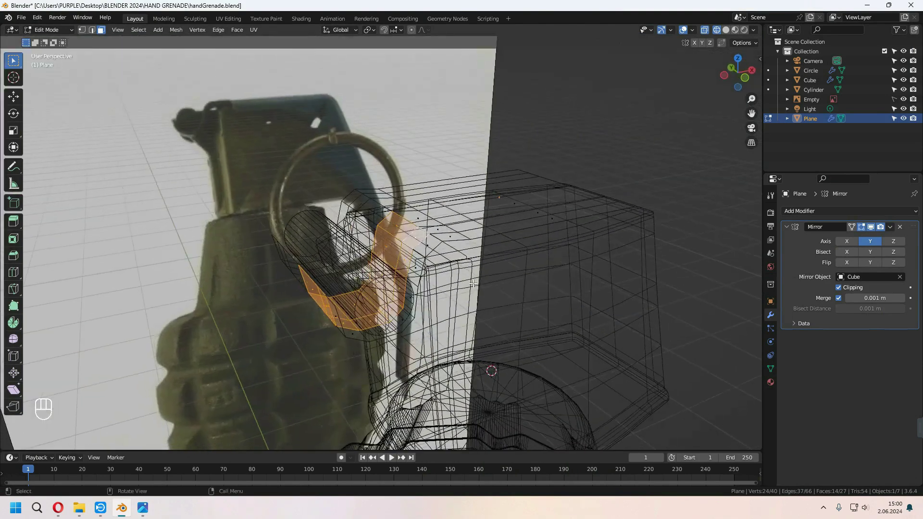
key("x")
left_click(464, 305)
left_click(726, 30)
key("Tab")
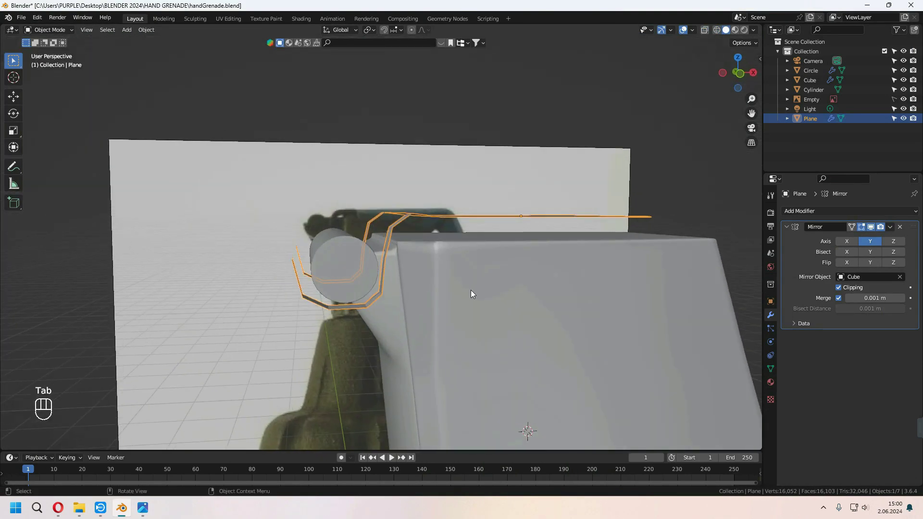
Move the hook's two end points 0.0177 m along X and -0.0071 m along Z toward the hinge cylinder
key("KP_1")
key("1")
scroll(436, 297, "up", 2)
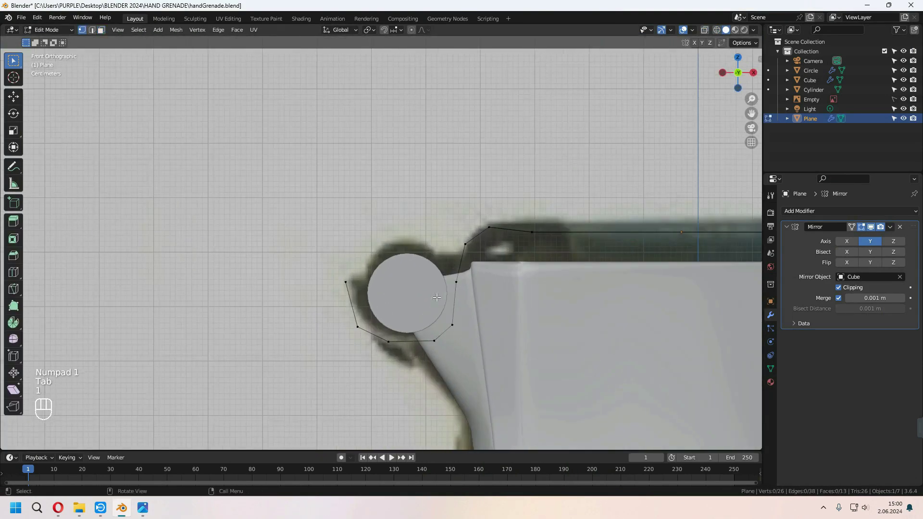
left_click(436, 291)
mouse_move(333, 268)
left_mouse_down()
mouse_move(358, 318)
mouse_move(382, 338)
left_mouse_up()
key("g")
left_click(417, 309)
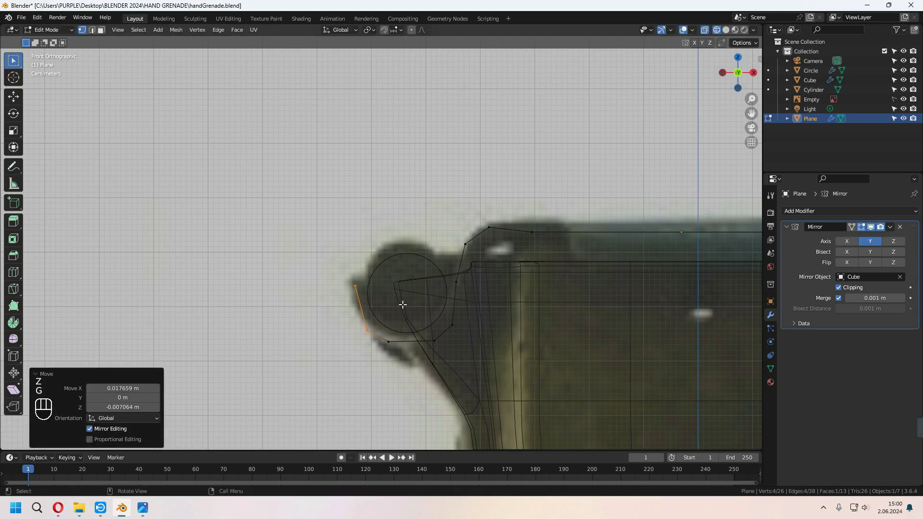
Move the hook's tip closer to the hinge cylinder and extrude it about 0.050 m upward
left_click_drag(340, 271, 380, 311)
key("g")
left_click(390, 317)
left_click(388, 291)
middle_click_drag(389, 298, 369, 273, "shift")
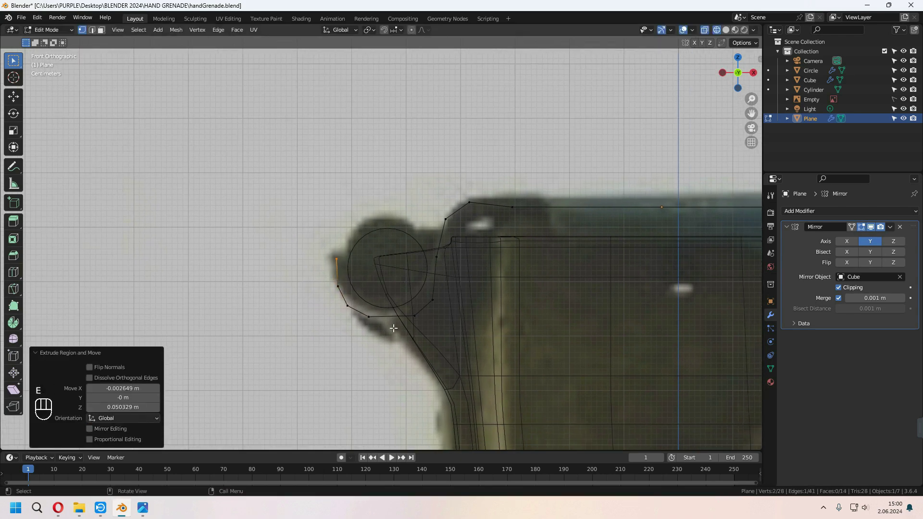
Move the hook's lower and outer points closer to the hinge cylinder's outline
left_click_drag(357, 304, 380, 329)
key("g")
left_click(385, 327)
left_click_drag(338, 297, 356, 314)
left_click_drag(328, 247, 347, 270)
key("g")
left_click(352, 270)
Move the hook's points between the hinge cylinder and the housing to round its curve, and review it in Object Mode
left_click_drag(426, 294, 449, 312)
key("g")
left_click(445, 305)
left_click_drag(404, 306, 434, 329)
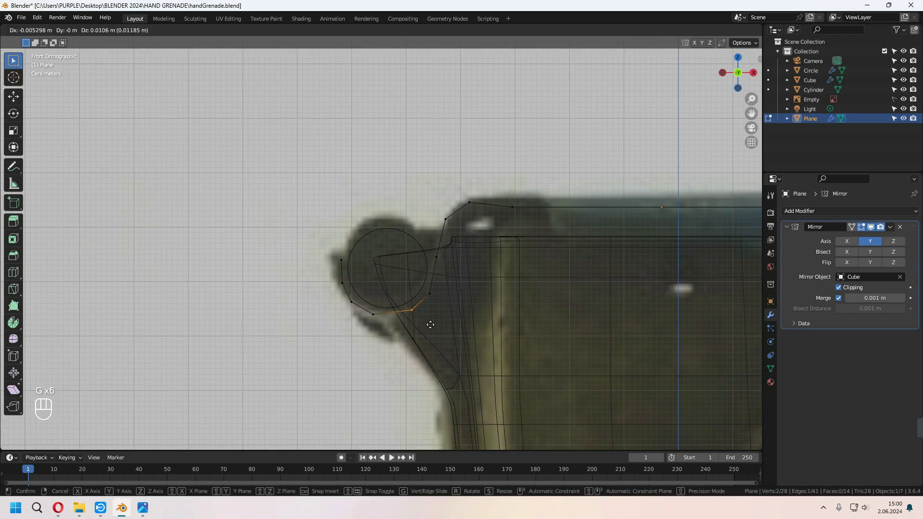
left_click_drag(423, 246, 446, 265)
key("g")
left_click(449, 260)
key("Tab")
middle_click_drag(449, 262, 491, 264)
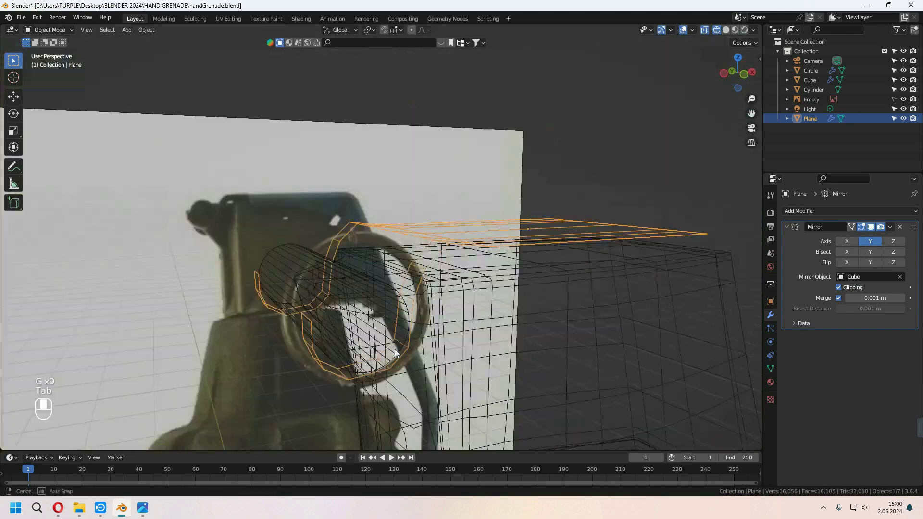
Extrude the lever plate's free end about 0.225 m along X to the lever's bend in the reference
key("KP_1")
scroll(396, 348, "down", 1)
key("Tab")
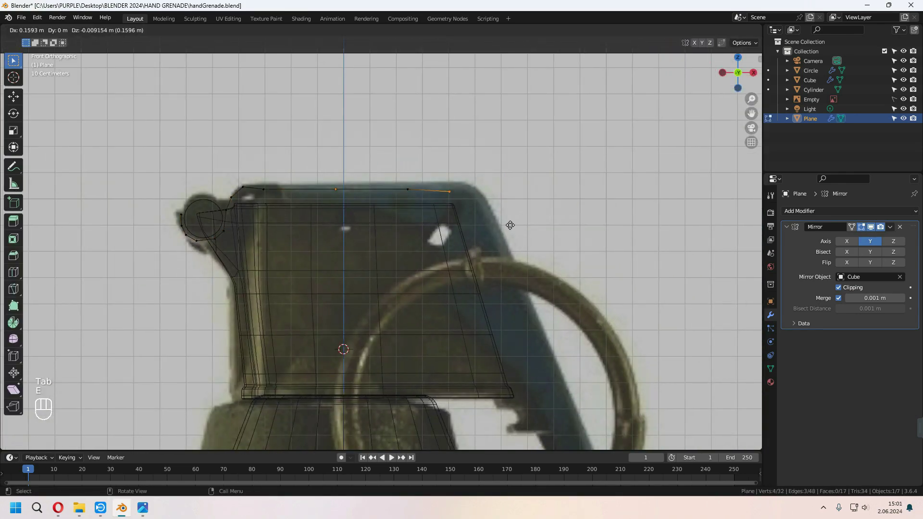
left_click(527, 224)
Extrude the lever plate's free end down the reference's angled arm in successive segments, the last about 0.51 m downward
scroll(526, 235, "down", 1)
middle_click_drag(522, 262, 493, 213, "shift")
key("e")
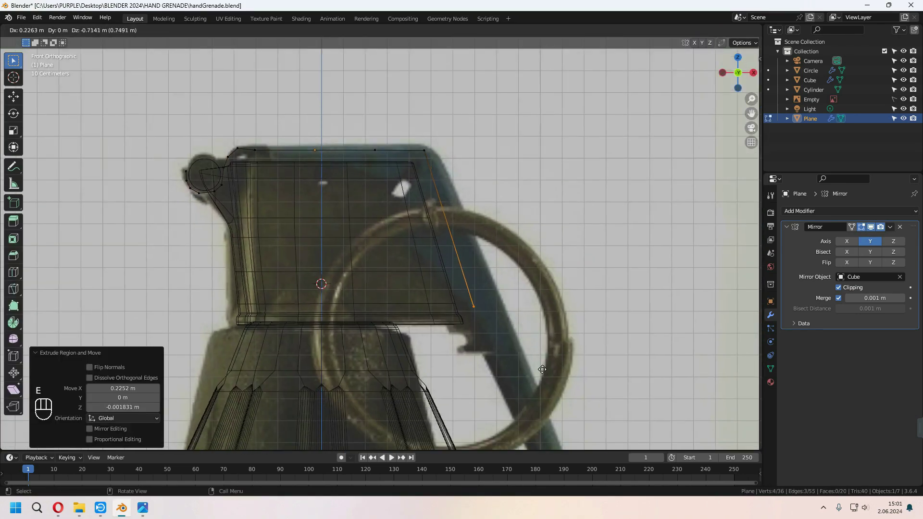
left_click(546, 375)
middle_click_drag(546, 375, 462, 255, "shift")
middle_click_drag(544, 392, 503, 161, "shift")
key("e")
left_click(519, 417)
key("e")
left_click(508, 383)
mouse_move(518, 416)
middle_mouse_down("shift")
mouse_move(492, 272)
mouse_move(524, 423)
middle_mouse_up("shift")
middle_click_drag(453, 239, 396, 260)
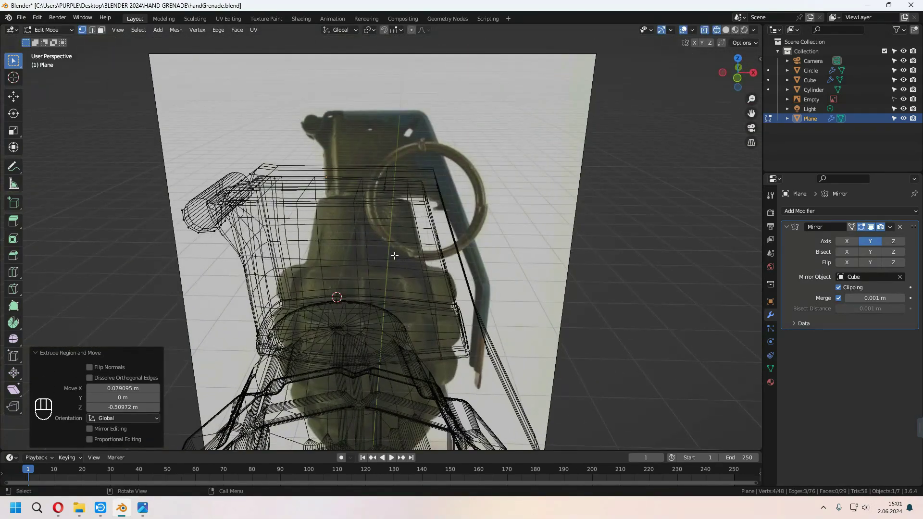
Leave Edit Mode and hide the fuze housing and the grenade body
key("Tab")
left_click(344, 275)
key("h")
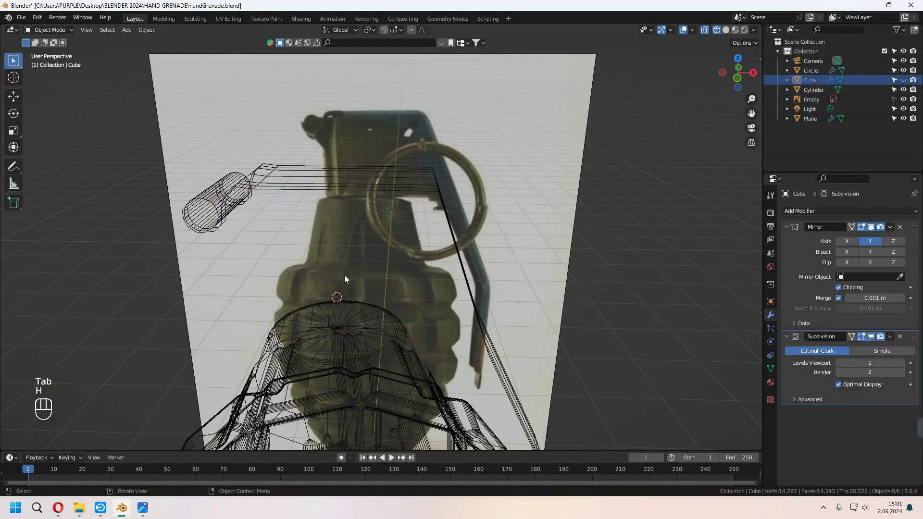
left_click(345, 275)
key("h")
Add centred loop cuts across the top plate of the safety lever
left_click(357, 195)
key("Tab")
key("ctrl+r")
left_click(366, 197)
right_click(365, 197)
middle_click_drag(365, 197, 344, 239)
Slide the top plate's cross-edge nearest the hinge toward the hinge by a factor of about 0.569
left_click(345, 238)
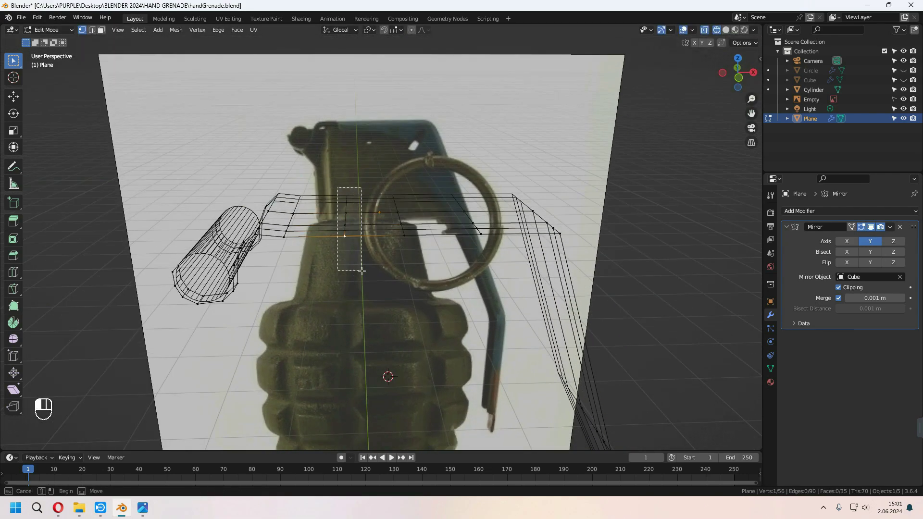
left_click_drag(361, 271, 362, 271)
key("KP_1")
key("g")
key("g")
left_click(337, 258)
middle_click_drag(337, 271, 317, 255)
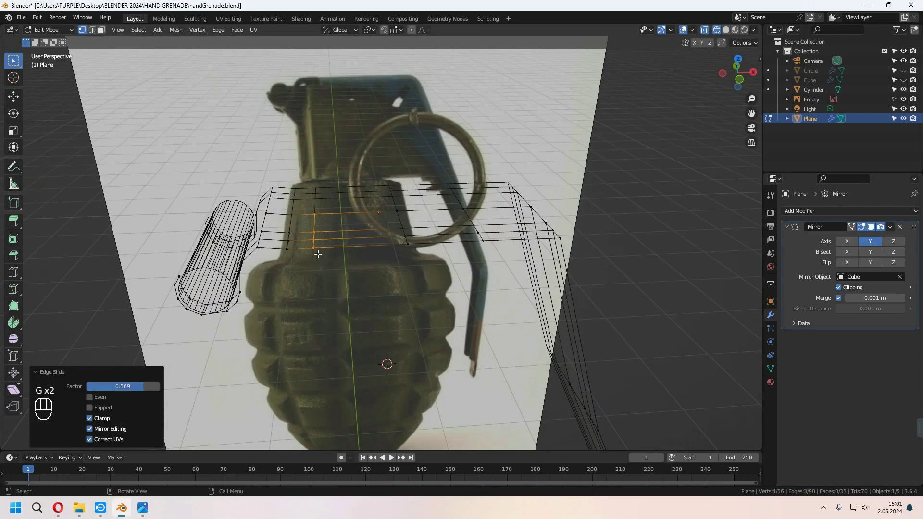
Try to extrude the first stretch of the top plate's side edge downward
left_click(317, 254)
left_click(408, 242, "shift")
key("KP_1")
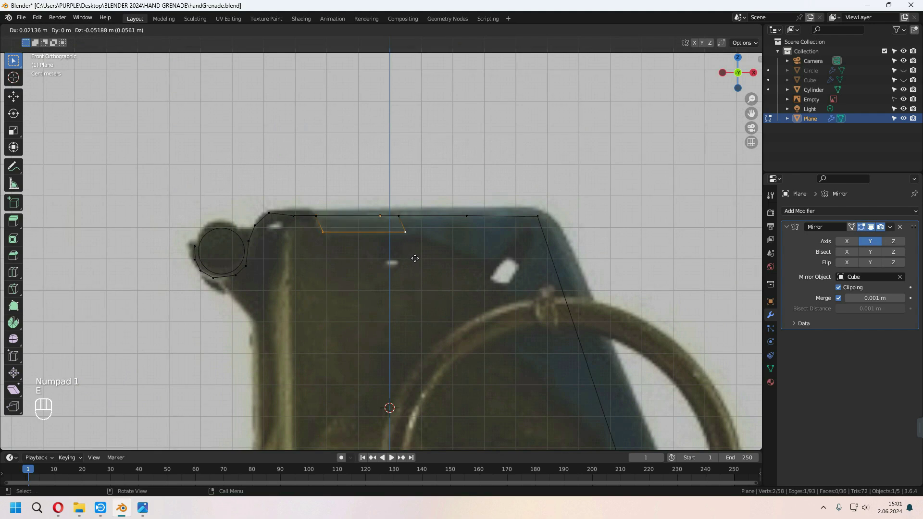
left_click(413, 259)
middle_click_drag(414, 260, 419, 281)
key("ctrl+z")
Select the top plate's side edge across three cross-edges and extrude it about 0.052 m downward as a flange
left_click(470, 239, "ctrl")
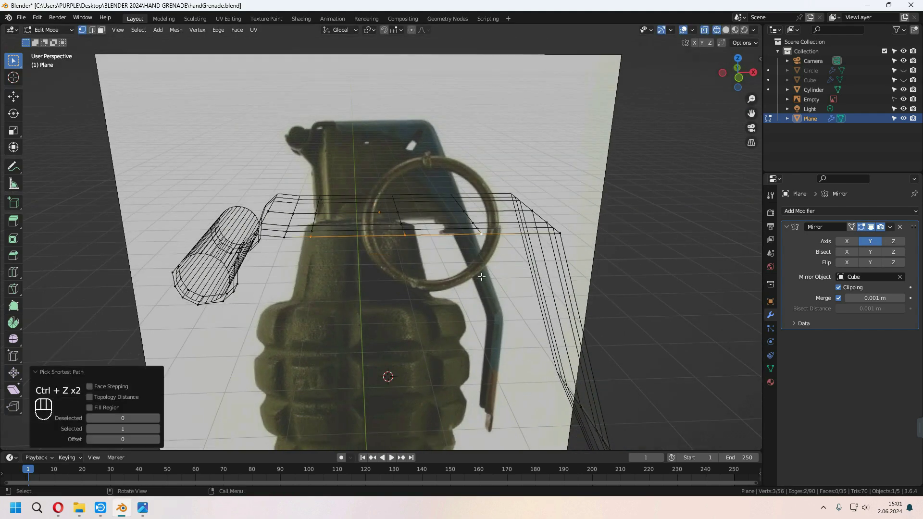
key("KP_1")
left_click(513, 307)
Move the flange's two lower end corners to follow the sloping side of the lever in the reference
left_click_drag(311, 227, 335, 251)
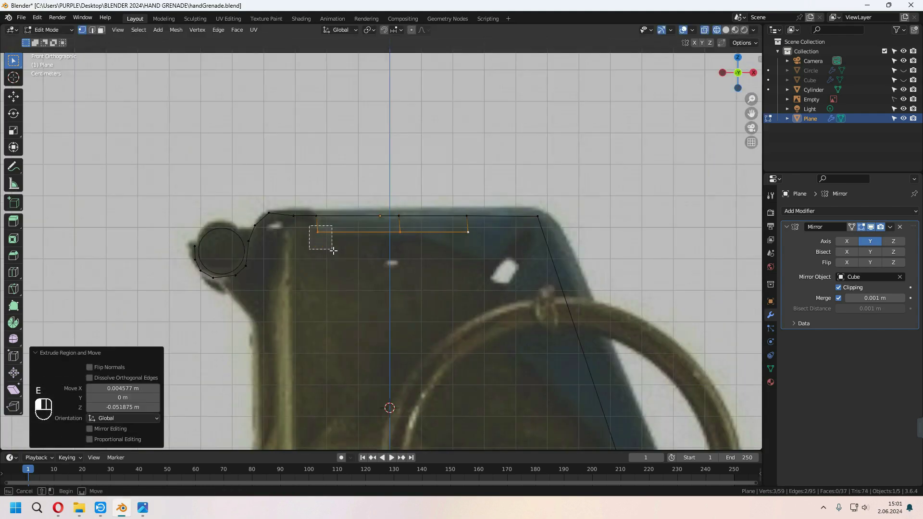
key("g")
left_click(340, 253)
left_click_drag(454, 224, 479, 248)
key("g")
left_click(491, 272)
Slide the cross-edge at the flange's far end toward the lever's bend and adjust the flange corner below it
left_click_drag(451, 208, 492, 271)
key("g")
key("g")
left_click(503, 249)
key("g")
left_click(494, 273)
Extrude the side edge beside the lever's bend downward and move its outer corner about 0.134 m toward the hinge
middle_click_drag(473, 219, 553, 243)
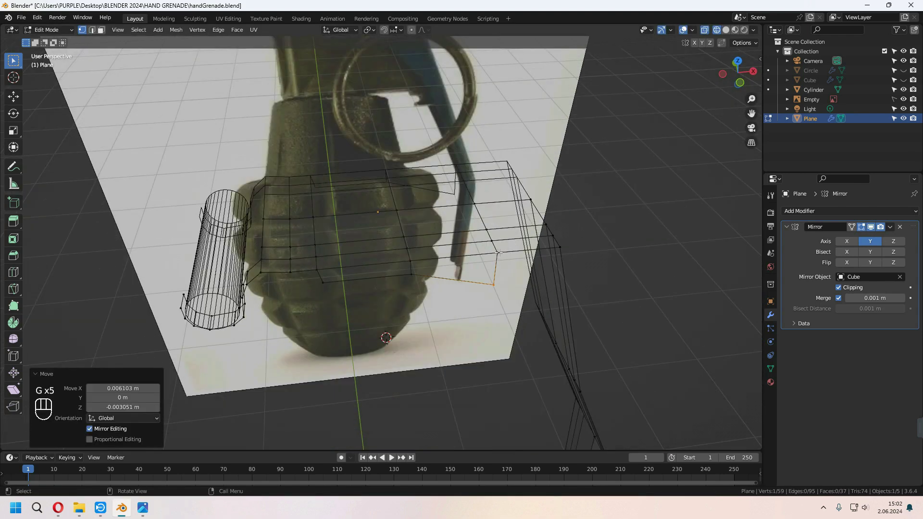
left_click(573, 251, "shift")
key("KP_1")
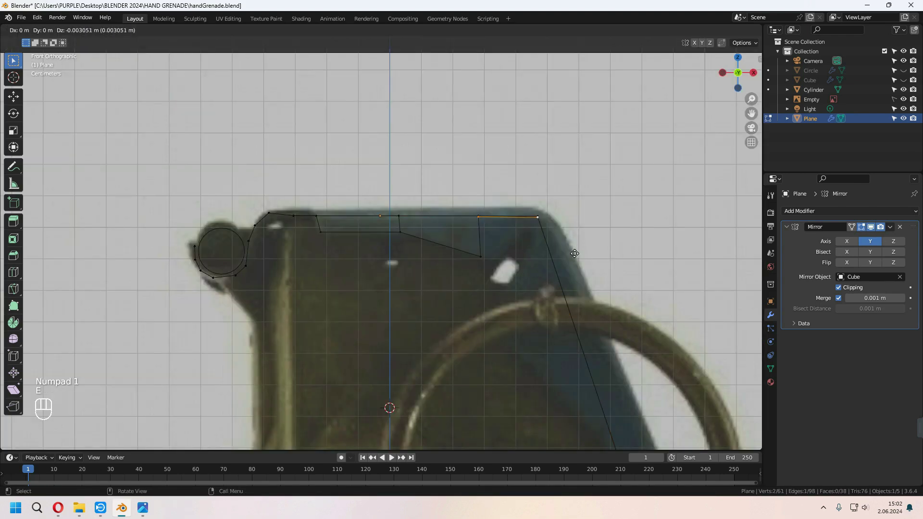
left_click(579, 290)
left_click(543, 256)
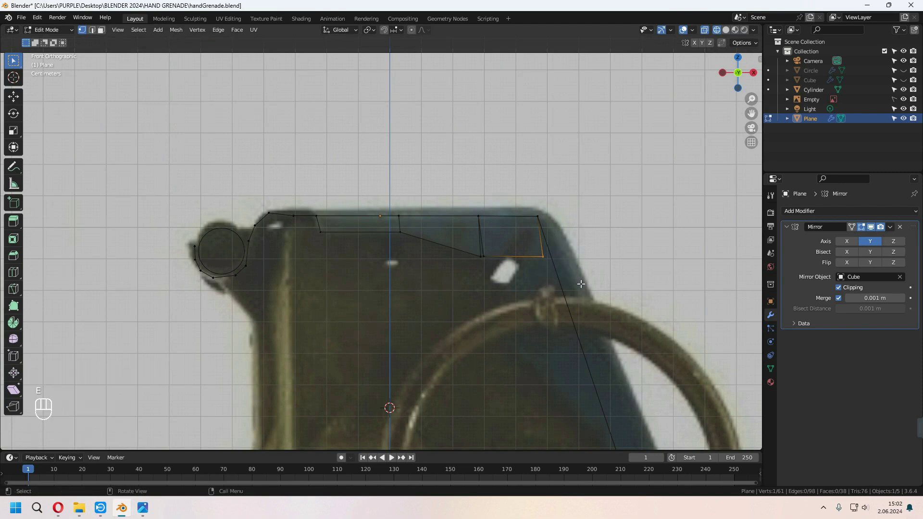
key("g")
left_click(536, 283)
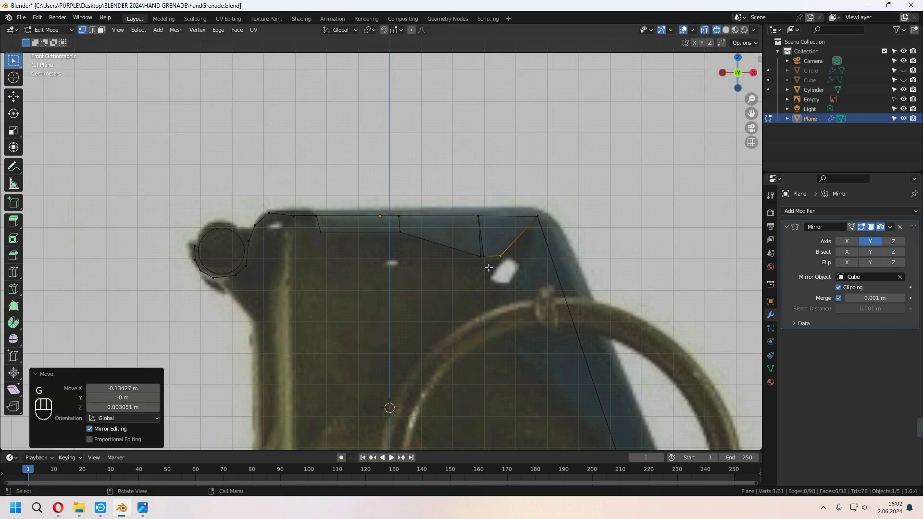
Merge the two adjacent lower flange vertices at their centre and nudge the merged vertex into place
scroll(489, 268, "up", 2)
left_click(480, 271, "shift")
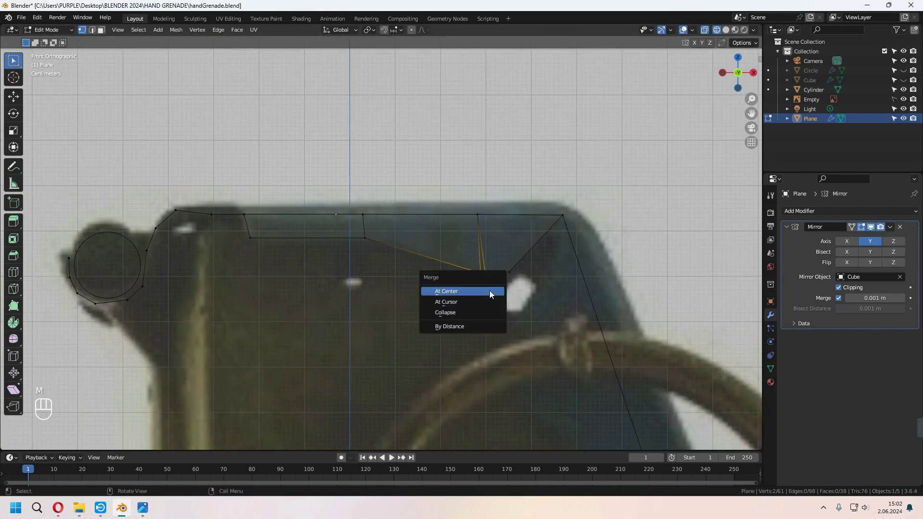
left_click(489, 290)
key("g")
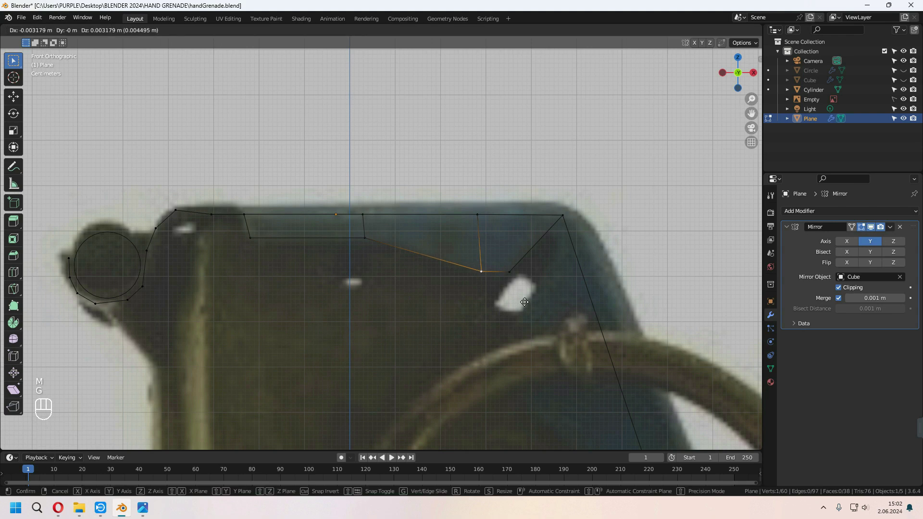
left_click(524, 302)
Add a cross cut in the flange's sloping section and move its vertices to curve the lower edge along the reference
double_click(430, 257)
left_click_drag(409, 243, 490, 287)
key("g")
left_click(453, 269)
key("g")
left_click(486, 288)
left_click_drag(409, 204, 437, 226)
key("g")
left_click(438, 226)
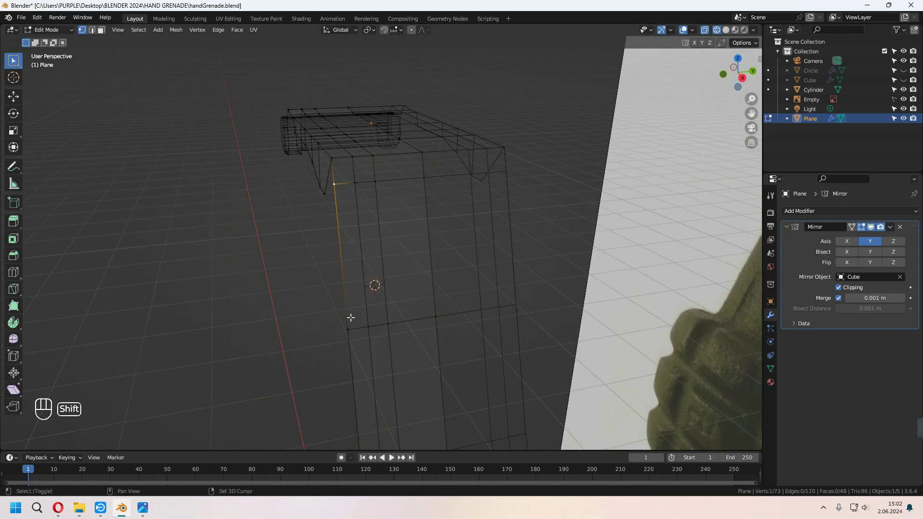
Extrude the upper side edge of the lever's arm inward as a flap and move its corners to the reference's outline
key("KP_1")
left_click(327, 387)
left_click_drag(434, 314, 469, 343)
key("g")
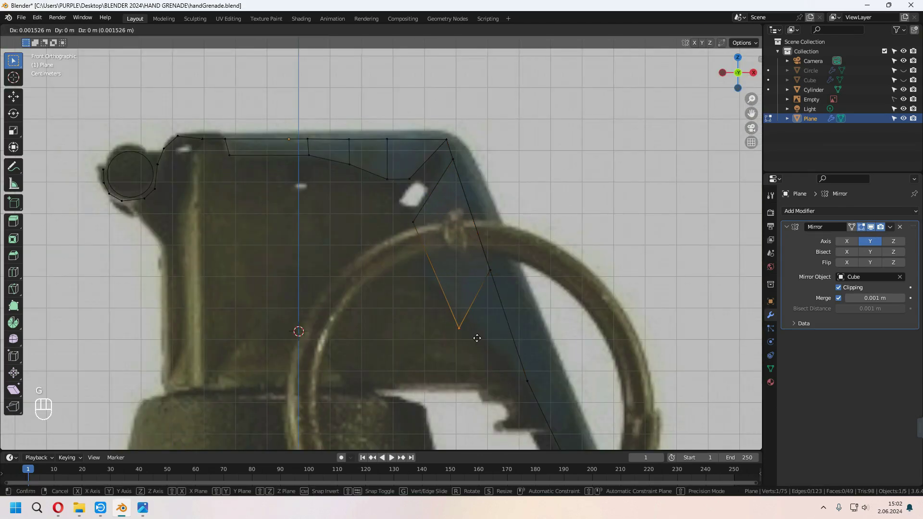
left_click(481, 339)
left_click_drag(404, 217, 431, 260)
key("g")
left_click(438, 277)
Add a centred loop cut across the arm's flap and reposition its inner vertices along the reference
key("ctrl+r")
left_click(438, 276)
right_click(437, 276)
key("g")
left_click(448, 302)
key("g")
left_click(489, 343)
key("g")
left_click(433, 229)
Add another centred loop cut across the arm's flap and move the inner vertices to round its edge
key("ctrl+r")
left_click(431, 251)
right_click(430, 251)
key("g")
left_click(427, 261)
middle_click_drag(465, 328, 419, 246, "shift")
left_click_drag(408, 225, 443, 264)
key("g")
left_click(441, 260)
Extrude the arm's next side edge inward below the flap and move its lower corner closer to the arm
middle_click_drag(441, 260, 330, 129)
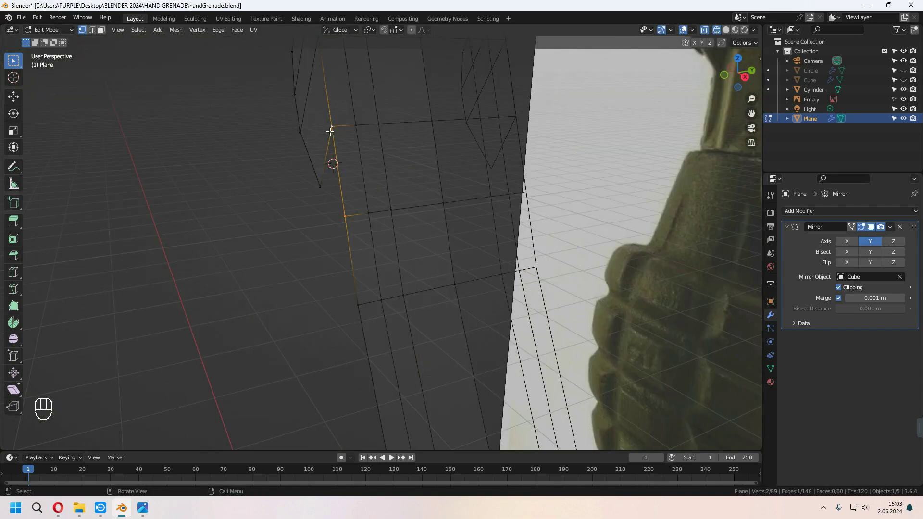
key("KP_1")
left_click(565, 250)
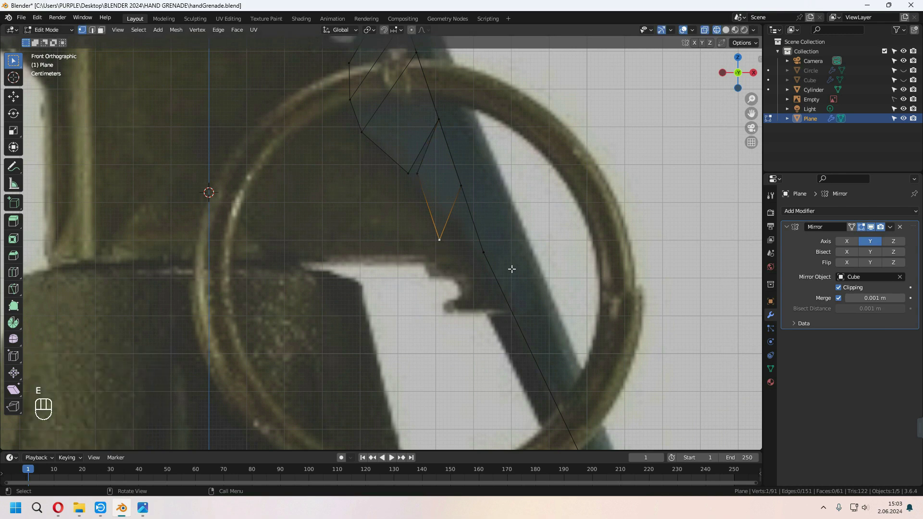
key("g")
left_click(406, 169)
Merge the adjoining corners of the flap's two sections and move the merged vertex and the lower corner into line
key("m")
left_click(418, 176)
key("g")
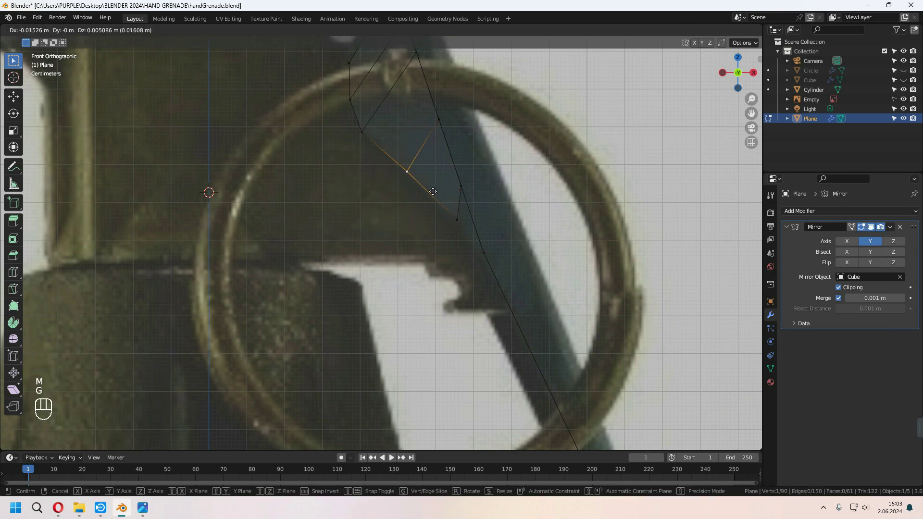
left_click(432, 191)
left_click_drag(444, 207, 459, 223)
key("g")
left_click(454, 219)
Move the arm's outer points beside the flap's lower end outward toward the reference lever's outer edge
scroll(492, 253, "down", 2)
middle_click_drag(480, 245, 427, 212, "shift")
left_click_drag(408, 170, 465, 242)
key("g")
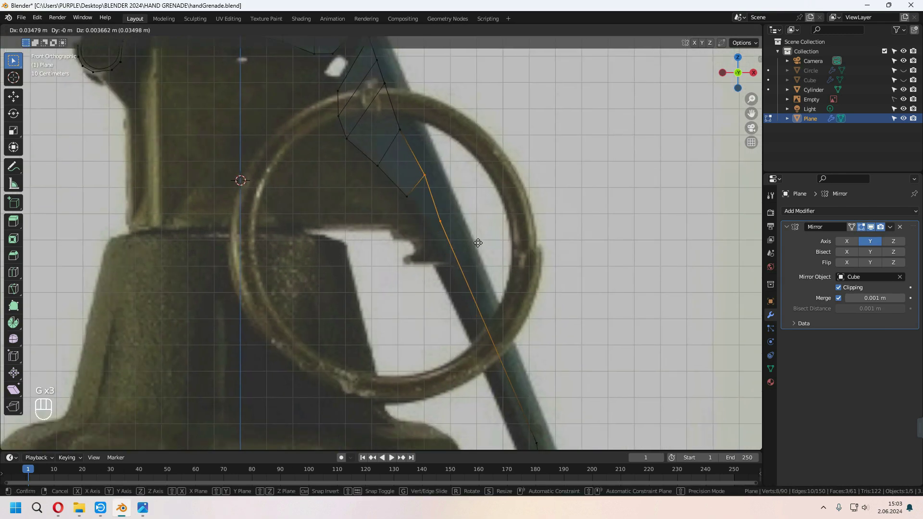
left_click(479, 239)
Move the arm's outer points beside the middle of the flap outward to the reference lever's edge
scroll(382, 126, "down", 1)
middle_click_drag(382, 126, 397, 209, "shift")
scroll(398, 159, "up", 2)
middle_click_drag(399, 158, 383, 185, "shift")
key("g")
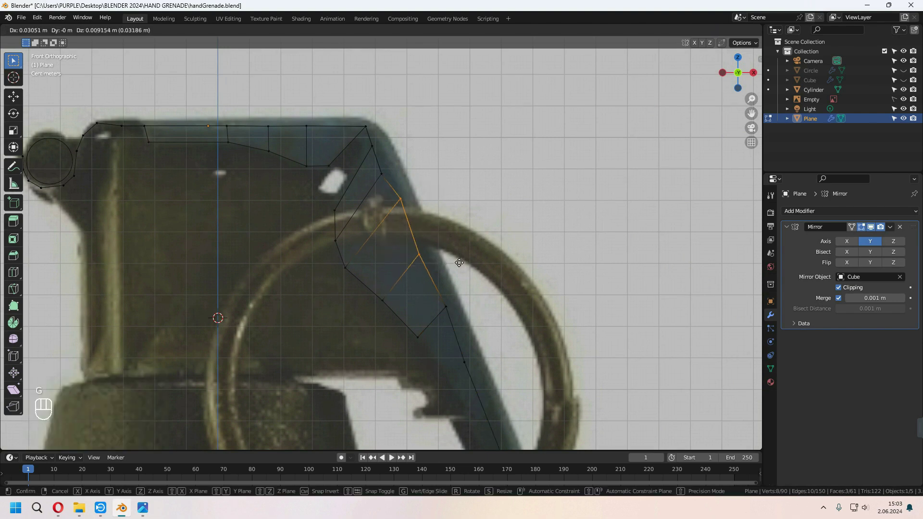
left_click(466, 258)
Move the two outer cross-edges just below the lever's bend outward and upward to the reference's rounded corner
left_click_drag(407, 182, 407, 183)
key("g")
left_click(402, 166)
key("g")
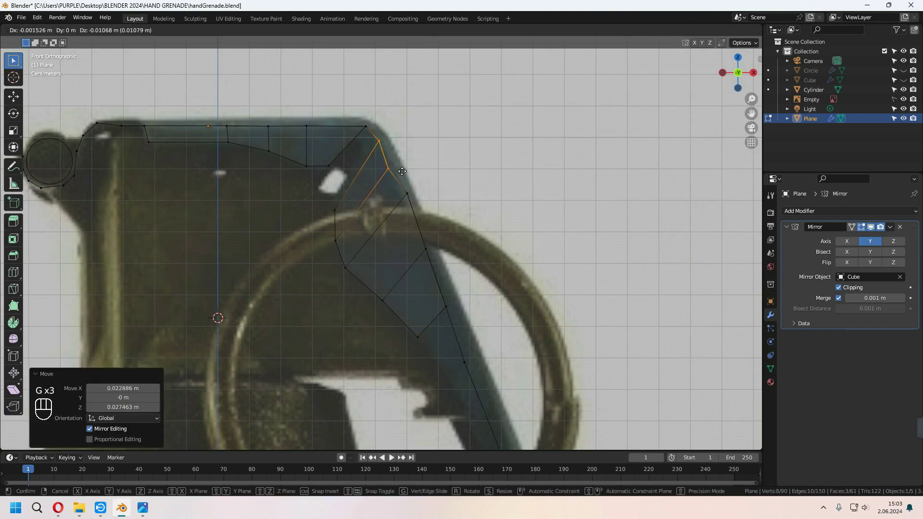
left_click(401, 164)
Move the lower of the two cross-edges below the bend about 0.017 m along X and 0.015 m upward
left_click(394, 166)
key("g")
right_click(389, 161)
left_click(388, 163)
key("g")
left_click(430, 176)
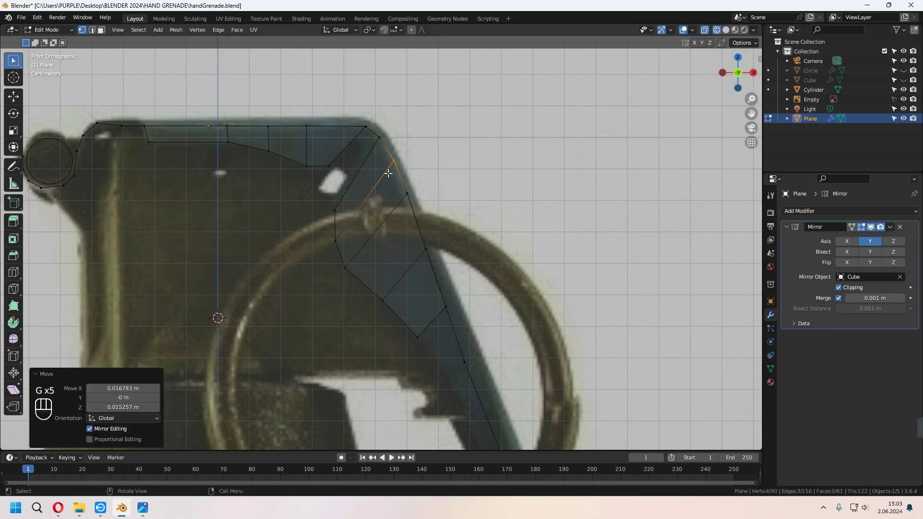
Extrude the short side edge at the lever's bend about 0.037 m inward and 0.045 m downward
scroll(388, 171, "up", 1)
middle_click_drag(388, 171, 325, 283, "shift")
left_click(389, 165)
left_click(311, 209)
left_click(304, 188, "shift")
key("KP_1")
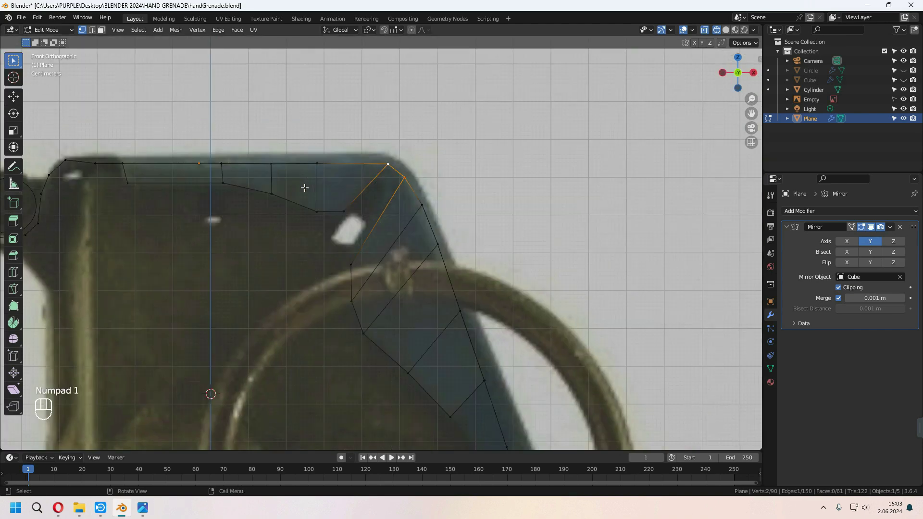
left_click(293, 201)
Add lengthwise loop cuts along the arm's flap and the top plate's flange, sliding each toward its outer edge
scroll(346, 202, "up", 1)
key("ctrl+r")
left_click(379, 185)
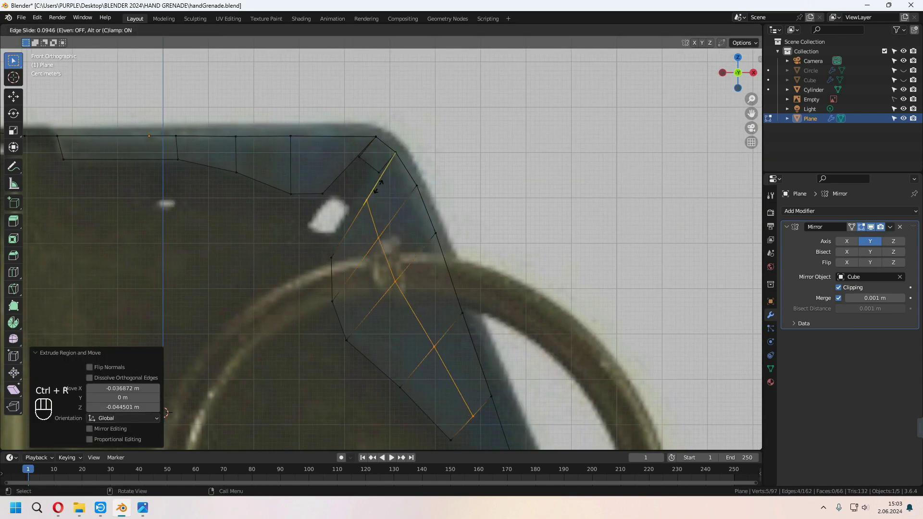
left_click(394, 162)
key("ctrl+r")
left_click(337, 160)
left_click(341, 151)
Merge the bend patch's inner vertices with the neighbouring loop cut vertices of the flange and the flap
left_click(356, 154)
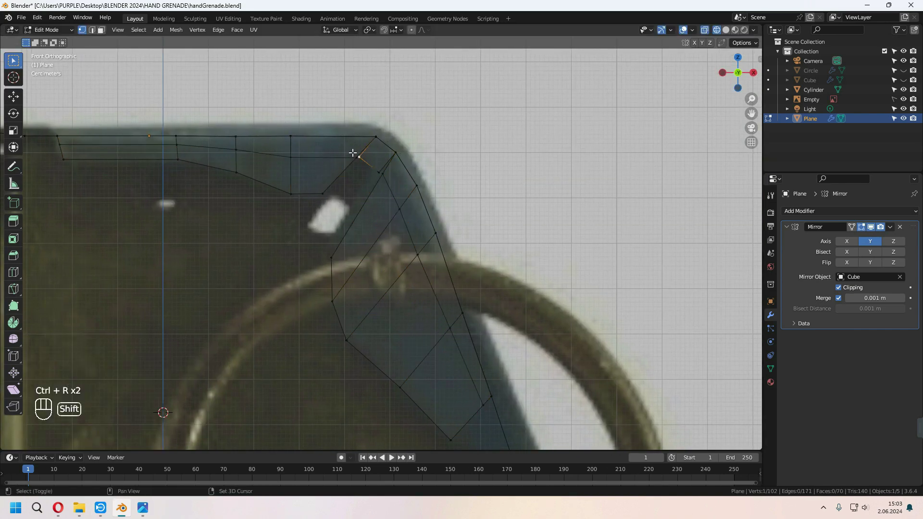
left_click(354, 154, "shift")
key("m")
left_click(353, 151)
key("m")
left_click(380, 175)
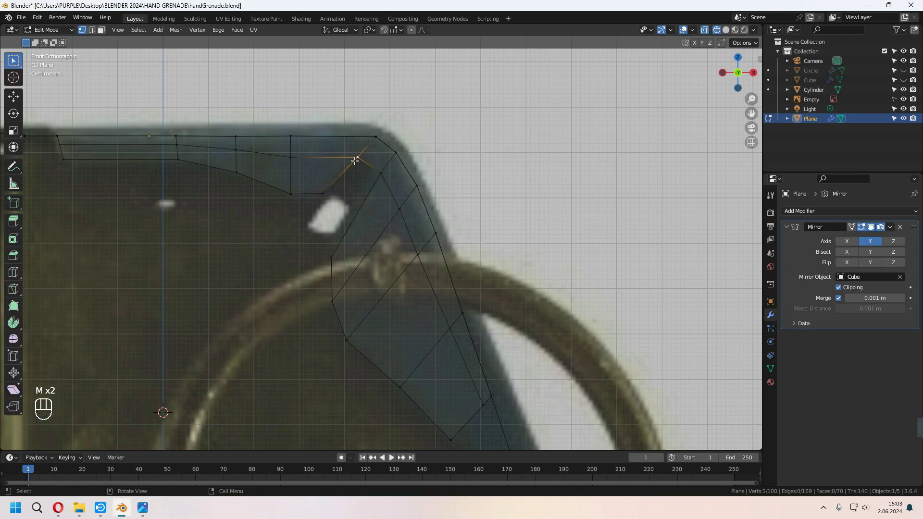
Adjust the merged vertices on both sides of the bend patch to smooth the lever's corner
key("g")
left_click(373, 159)
left_click(381, 173)
key("g")
left_click(382, 172)
scroll(375, 171, "down", 2)
middle_click_drag(236, 150, 295, 183, "shift")
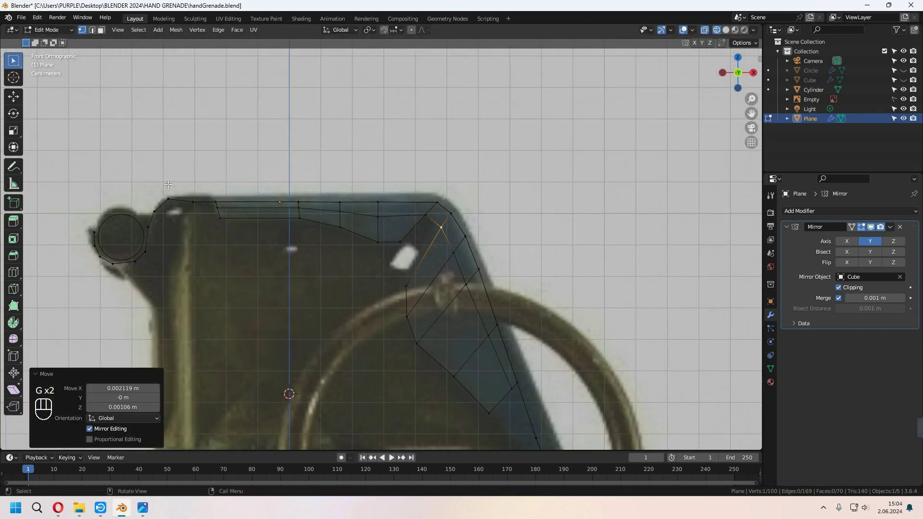
Move the outer edge vertices around the lever's upper bend onto the outline in the reference photo
key("g")
left_click_drag(460, 205, 487, 284)
left_click(462, 201)
key("g")
left_click(461, 218)
key("g")
left_click(473, 241)
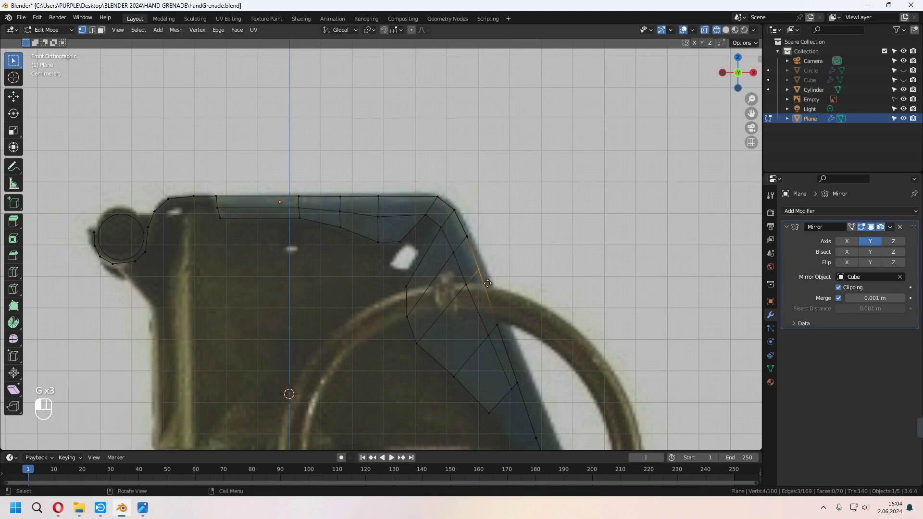
Move the next outer edge vertices down the arm onto the reference outline, the lower ones about 0.008 m outward
key("g")
left_click(490, 284)
middle_click_drag(495, 319, 445, 241, "shift")
left_click_drag(445, 242, 463, 255)
key("g")
left_click(466, 256)
Move the outer edge vertices along the rest of the arm about 0.042 m outward and 0.026 m upward
scroll(480, 294, "down", 1)
middle_click_drag(481, 297, 437, 225, "shift")
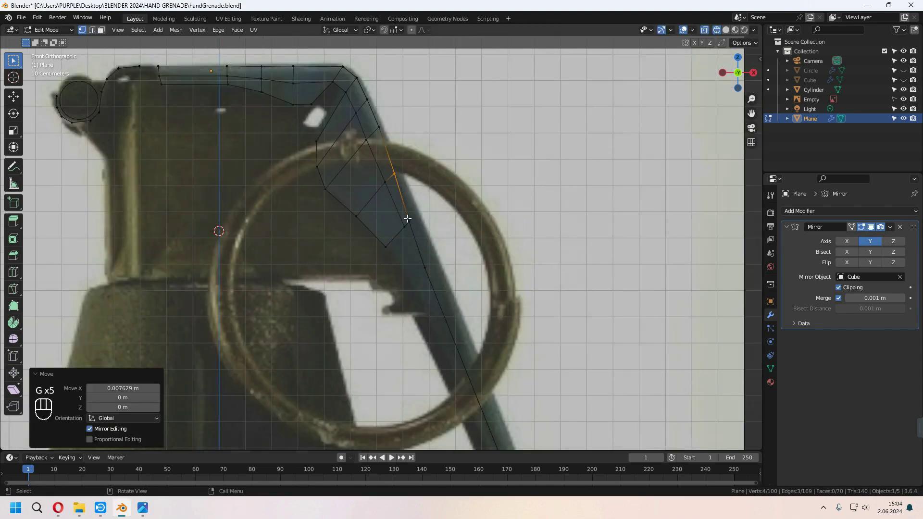
left_click_drag(407, 218, 480, 326)
middle_click_drag(479, 380, 399, 220, "shift")
scroll(423, 284, "down", 3)
scroll(499, 401, "down", 1)
middle_click_drag(499, 401, 471, 319, "shift")
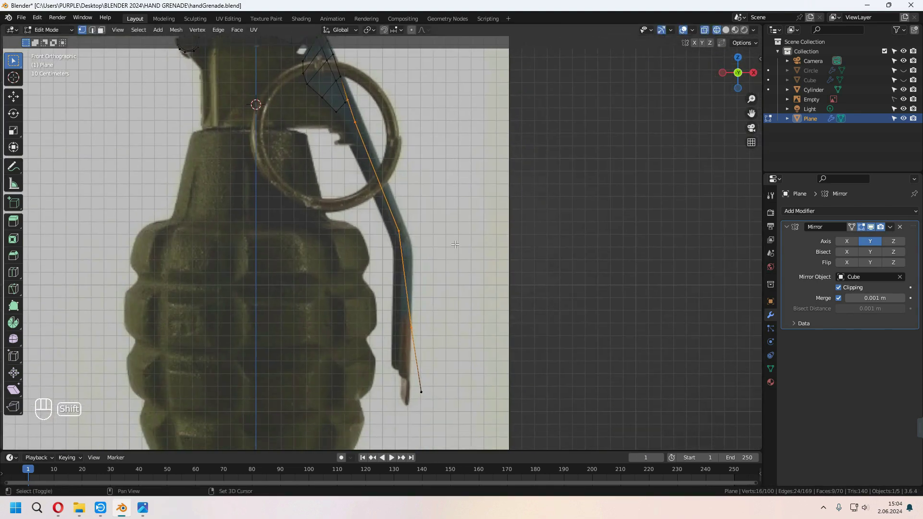
left_click_drag(443, 414, 402, 358, "shift")
scroll(402, 358, "up", 2)
middle_click_drag(453, 230, 479, 393, "shift")
key("g")
left_click(518, 271)
scroll(481, 250, "up", 1)
middle_click_drag(368, 154, 392, 265, "shift")
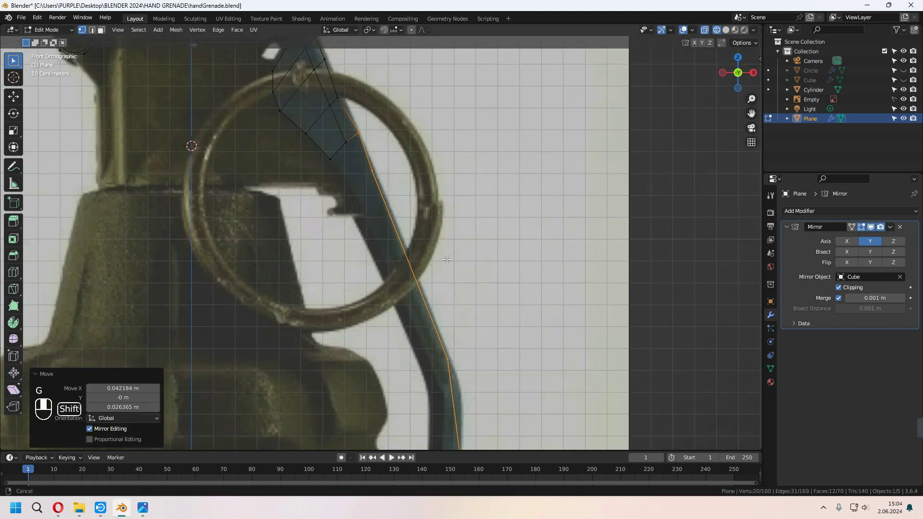
Extrude a chain of edges from the side flap's lowest inner vertex along the arm's inner outline to its lower end
scroll(389, 250, "up", 1)
key("ctrl+z")
left_click(349, 249)
scroll(370, 289, "down", 1)
middle_click_drag(384, 318, 351, 220, "shift")
left_click(360, 241)
scroll(377, 248, "down", 1)
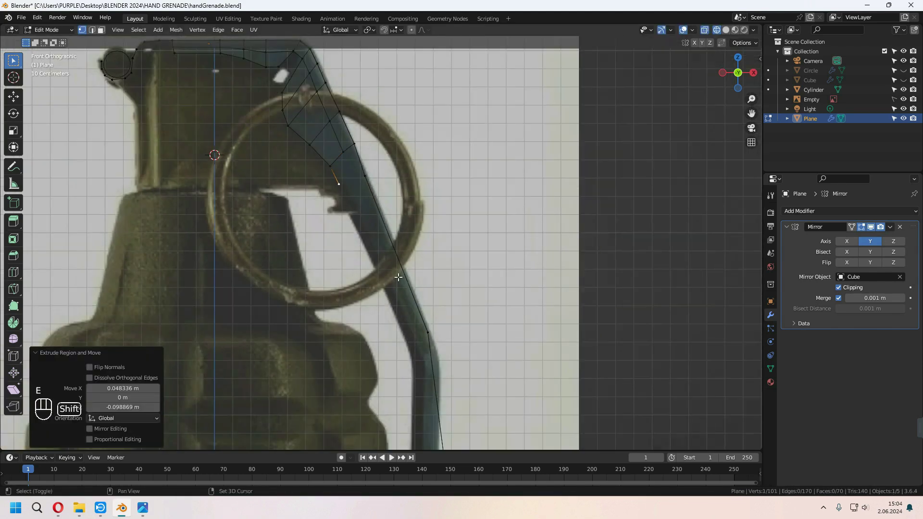
middle_click_drag(391, 255, 383, 184, "shift")
key("e")
left_click(453, 351)
middle_click_drag(455, 356, 450, 239, "shift")
key("e")
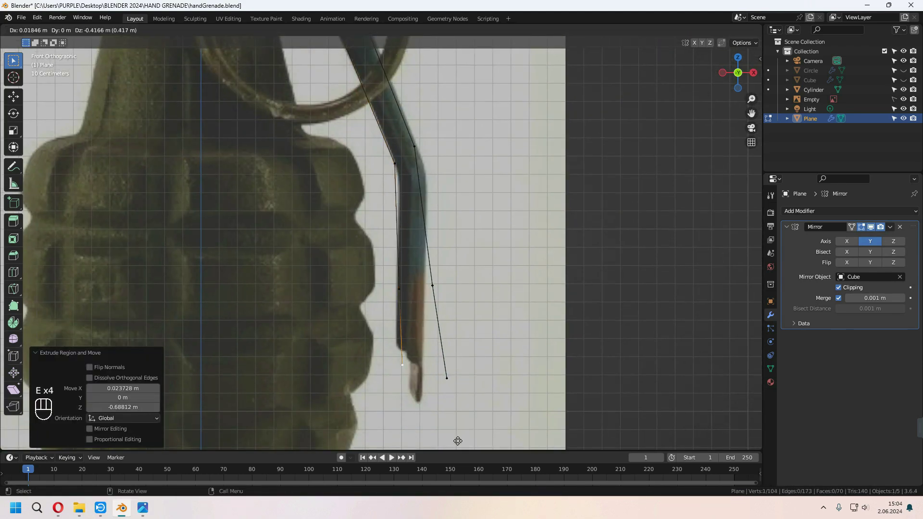
Move the arm's outer edge vertices at the lower bend, below it and at the tip onto the reference outline
left_click_drag(406, 141, 440, 172)
key("g")
left_click(449, 193)
left_click_drag(420, 270, 454, 310)
key("g")
left_click(447, 311)
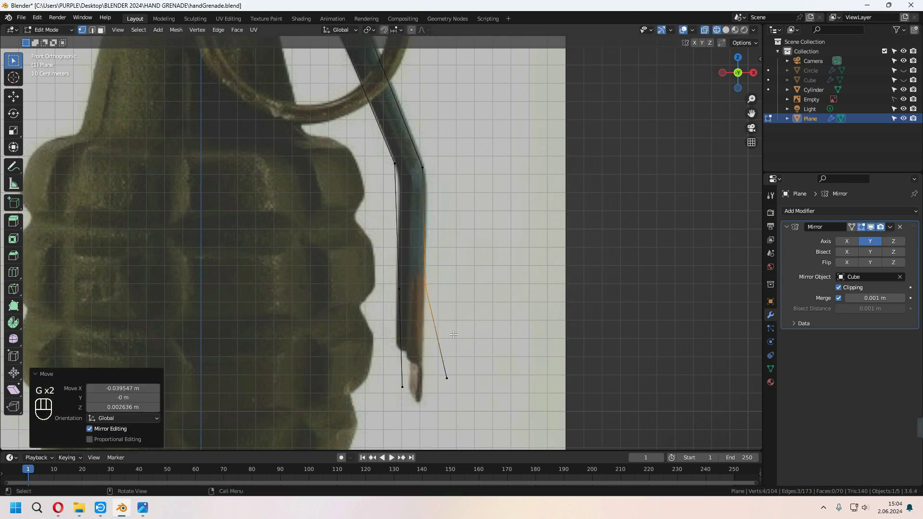
left_click_drag(435, 362, 468, 419)
key("g")
left_click(451, 420)
Connect the inner edge chain's lower end to the arm's bottom corner by merging the vertices
key("ctrl+z")
middle_click_drag(451, 419, 337, 279)
key("m")
left_click(360, 327)
mouse_move(384, 207)
middle_mouse_down("shift")
mouse_move(389, 274)
mouse_move(433, 289)
mouse_move(422, 313)
middle_mouse_up("shift")
left_click(378, 414)
Switch to solid shading and fill the two faces between the side flap's lower edge and the arm
key("KP_1")
key("z")
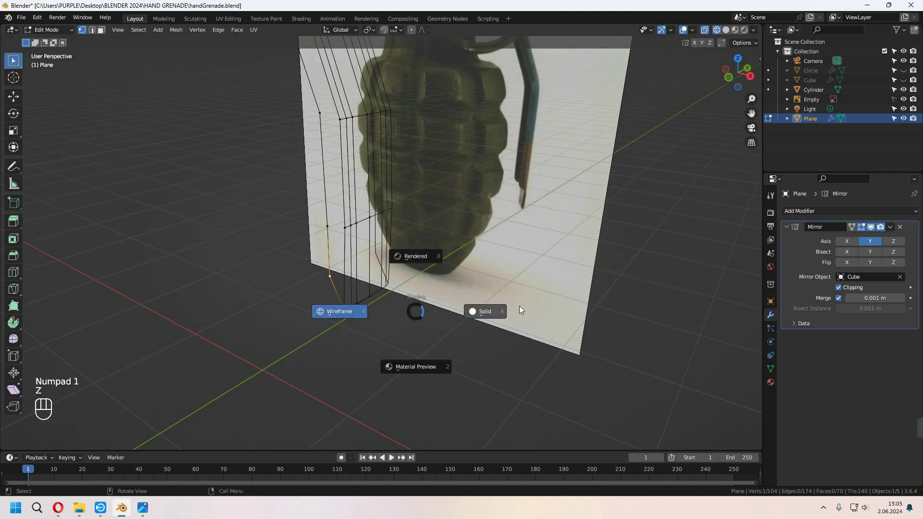
left_click(521, 311)
mouse_move(515, 300)
middle_mouse_down()
mouse_move(529, 278)
mouse_move(467, 369)
middle_mouse_up()
scroll(495, 266, "up", 2)
scroll(466, 368, "down", 3)
middle_click_drag(514, 327, 418, 356, "shift")
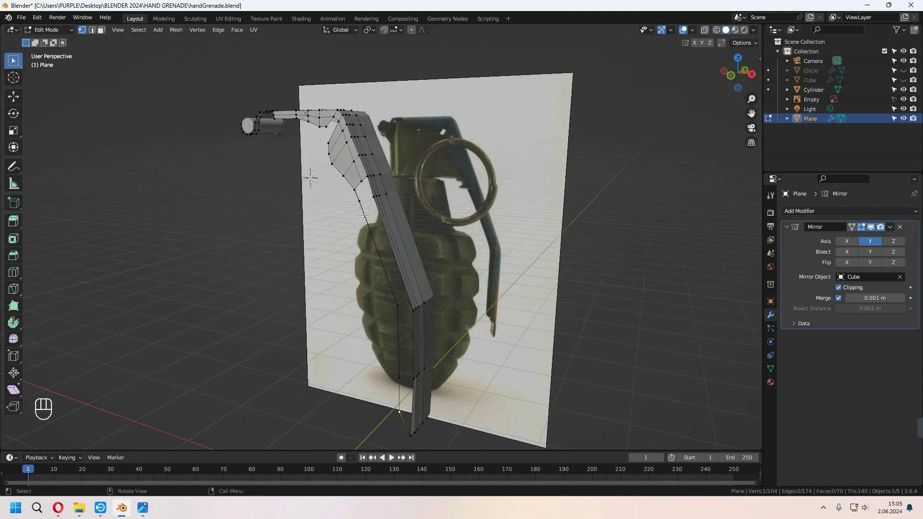
scroll(399, 269, "up", 1)
mouse_move(392, 260)
middle_mouse_down("shift")
mouse_move(385, 278)
mouse_move(391, 268)
middle_mouse_up("shift")
scroll(385, 279, "up", 2)
middle_click_drag(416, 307, 423, 295)
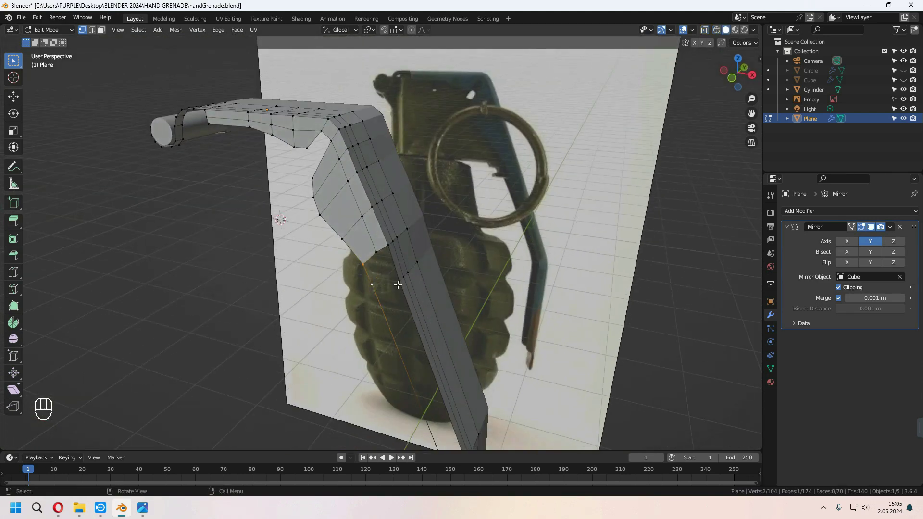
key("f")
left_click(413, 279)
key("f")
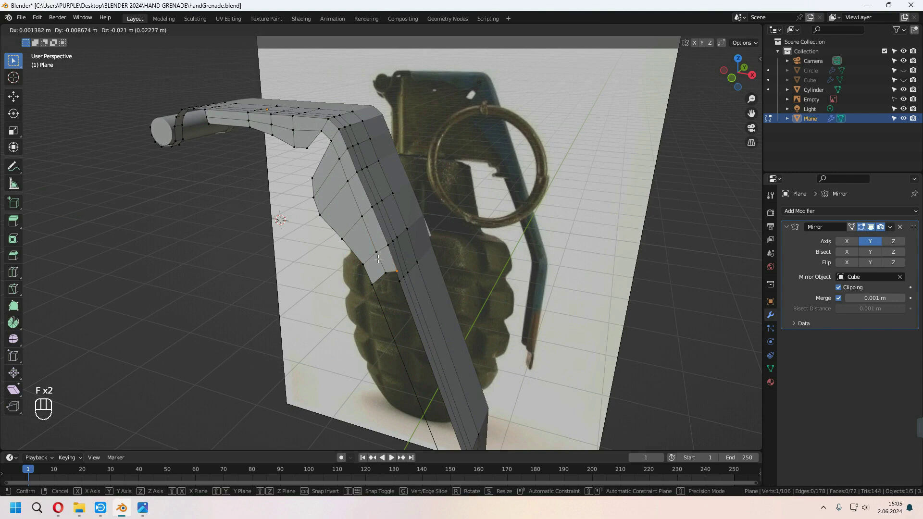
Merge the new faces' adjoining vertices at center and move the inner corner vertex about 0.007 m outward and 0.009 m down
left_click(406, 284)
key("m")
left_click(403, 288)
key("KP_1")
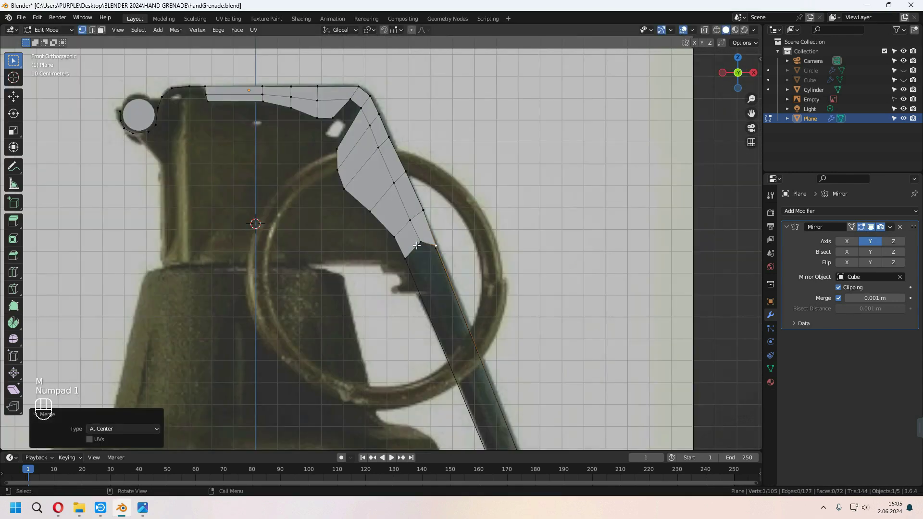
key("g")
key("g")
key("g")
left_click(405, 259)
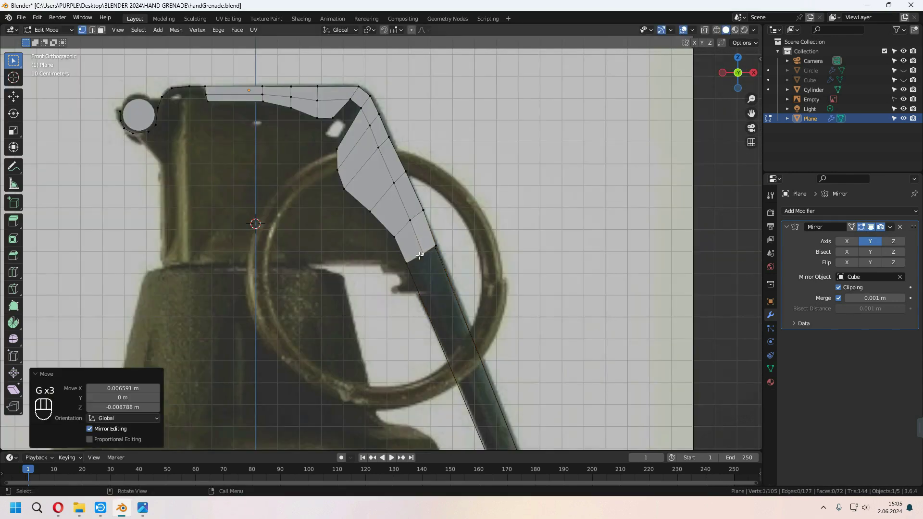
Extrude the flange's middle vertex down the arm past the lower bend, between the inner and outer edges
middle_click_drag(405, 260, 453, 216)
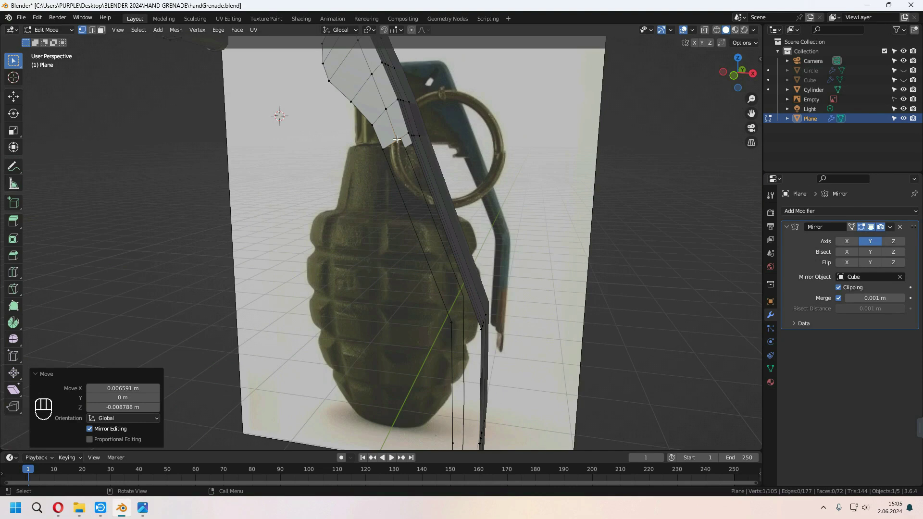
key("KP_1")
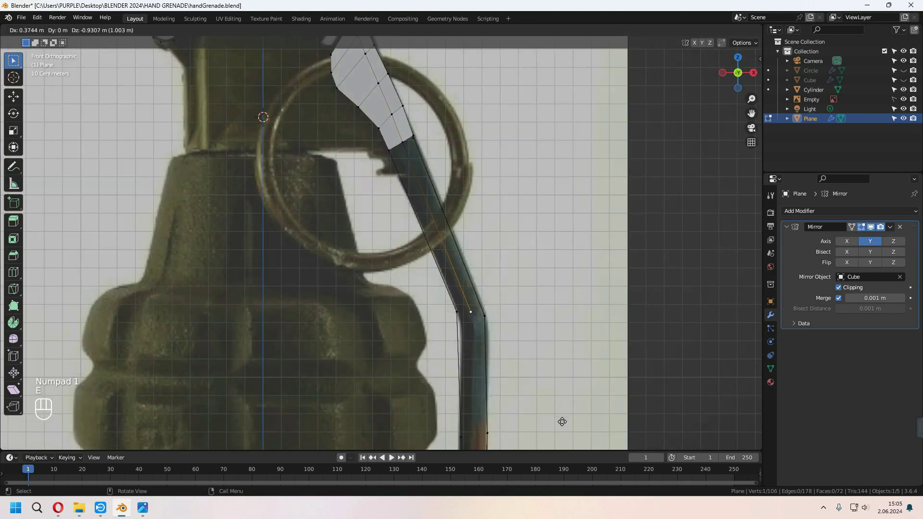
left_click(562, 422)
middle_click_drag(566, 352, 547, 355, "shift")
key("e")
left_click(545, 395)
Fill the side flange faces between the edge chains along the arm, past the lower bend
left_click(382, 159)
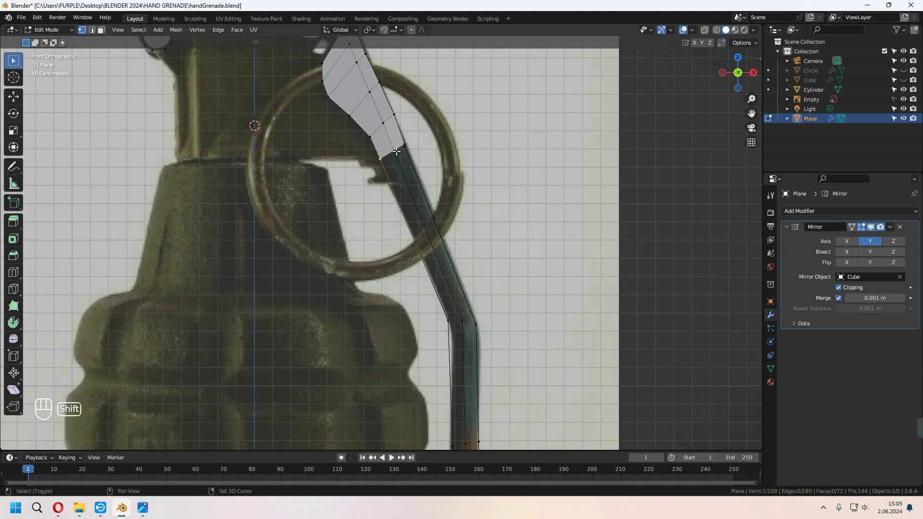
middle_click_drag(403, 143, 404, 357)
key("ctrl+z")
left_click(413, 317, "shift")
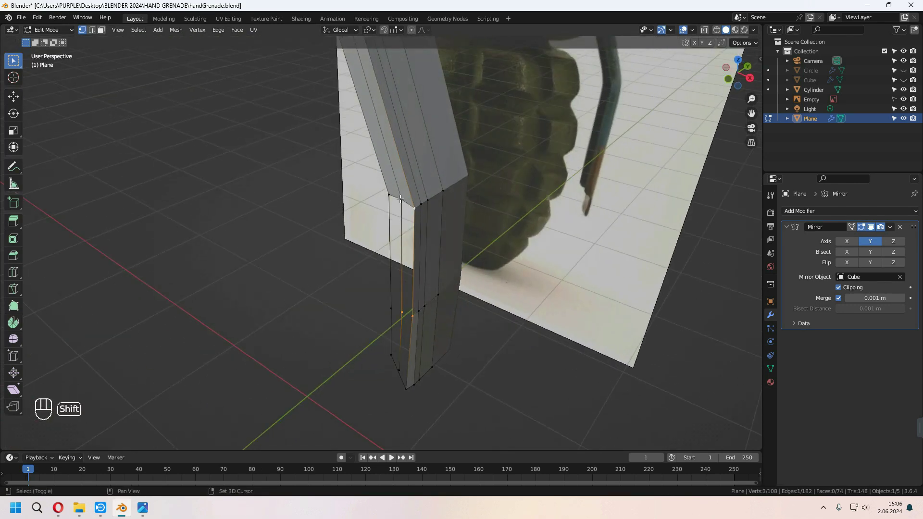
key("f")
middle_click_drag(402, 310, 390, 275)
key("ctrl+z")
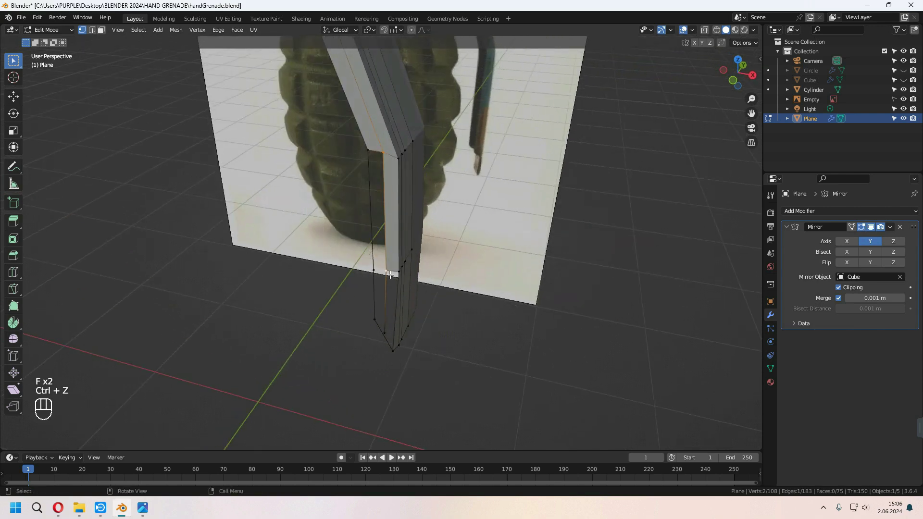
key("f")
Fill the outer side face at the lever's tip and subdivide the slanted bottom edge with one cut
middle_click_drag(414, 228, 398, 215)
left_click(373, 211)
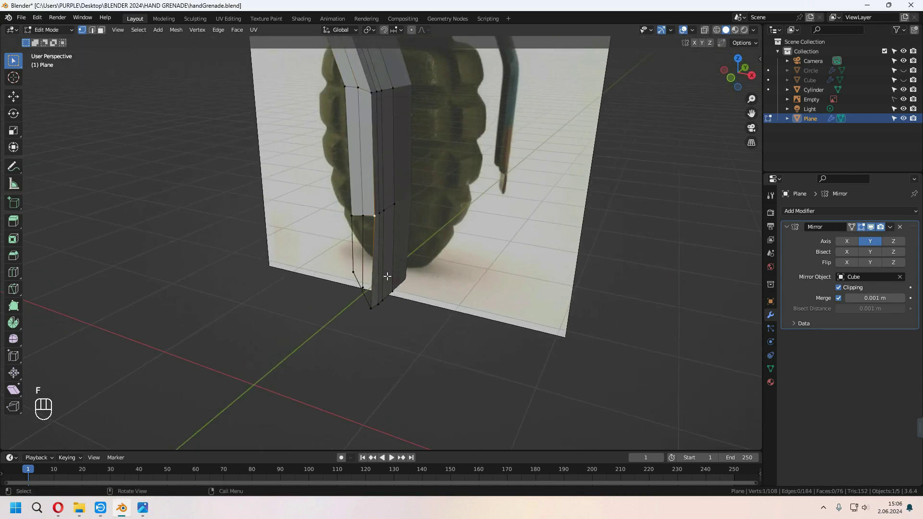
scroll(384, 277, "up", 1)
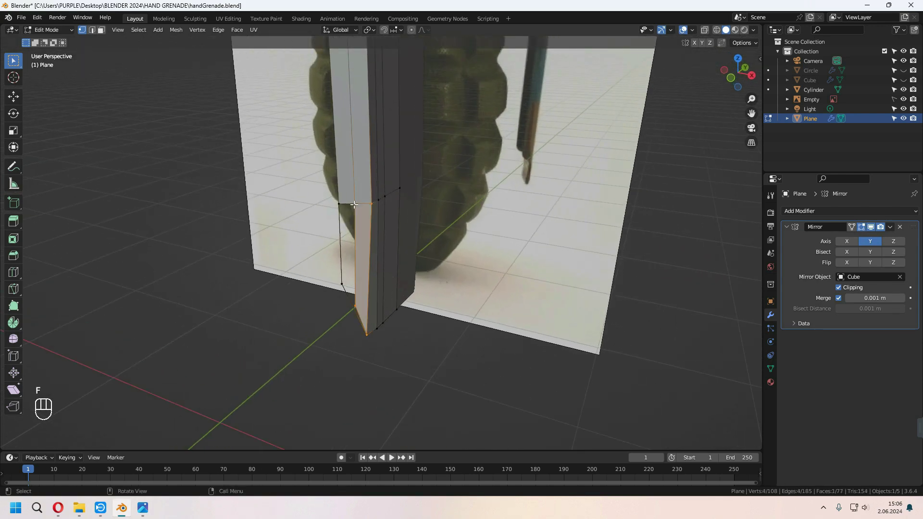
middle_click_drag(373, 271, 373, 261, "shift")
middle_click_drag(349, 283, 371, 270)
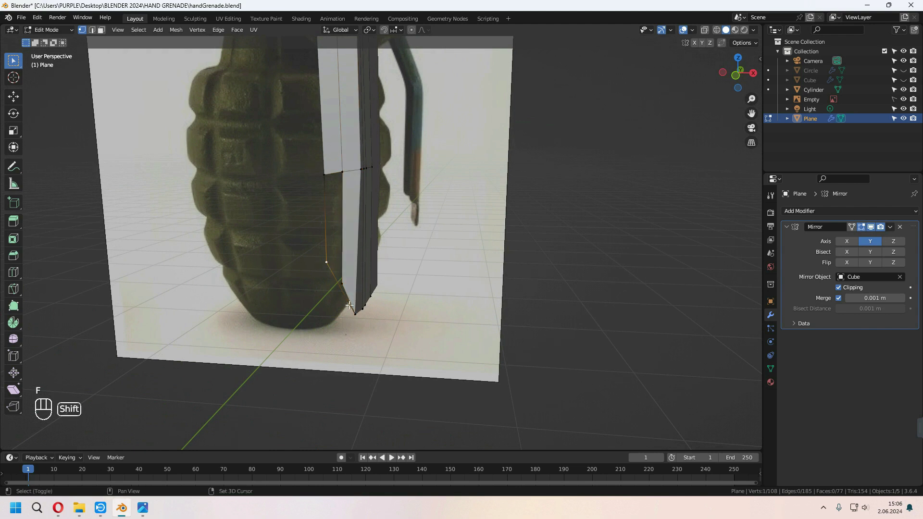
right_click(342, 291)
left_click(343, 294)
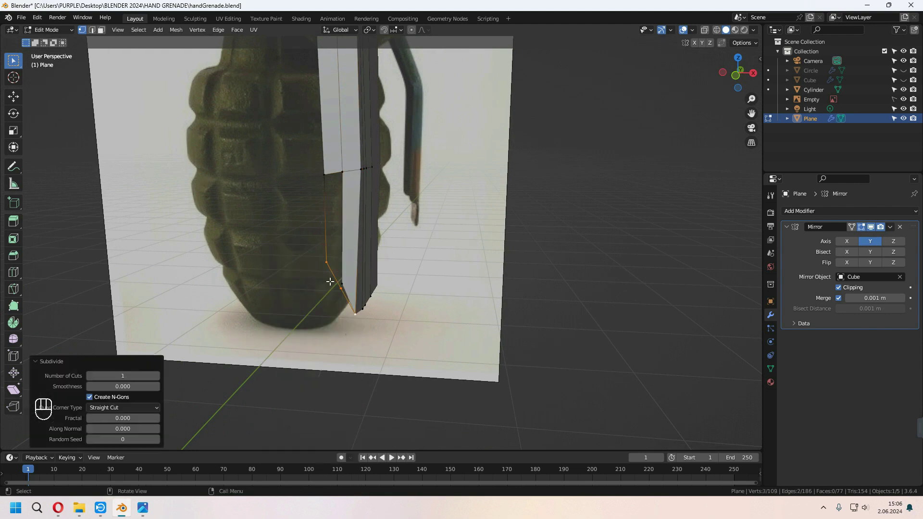
Merge the slanted edge's midpoint with the middle chain's end vertex and fill the remaining flange face at the tip
left_click(341, 284)
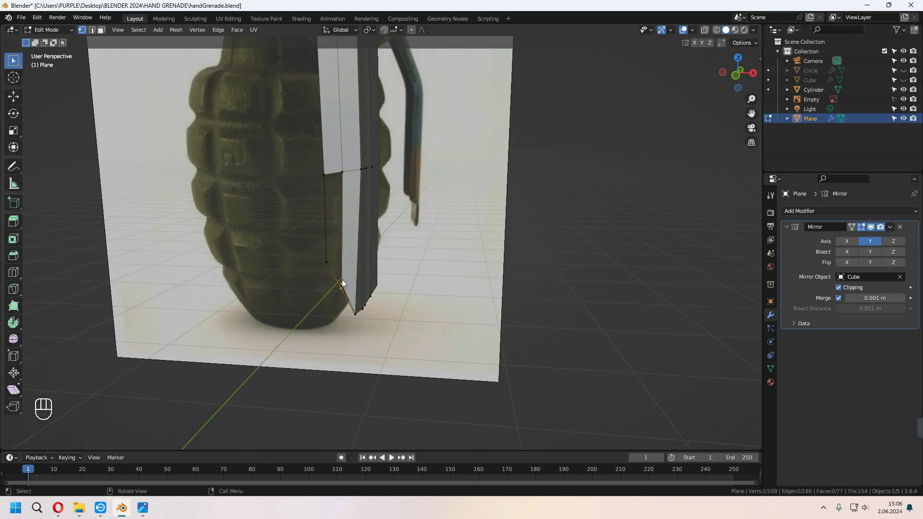
key("m")
left_click(342, 284)
key("f")
Return to Object Mode, inspect the finished lever from both sides and save the file
mouse_move(377, 295)
middle_mouse_down()
mouse_move(414, 305)
mouse_move(380, 290)
middle_mouse_up()
scroll(387, 283, "down", 2)
key("Tab")
middle_click_drag(409, 262, 447, 327, "shift")
middle_click_drag(440, 270, 702, 276)
key("ctrl+s")
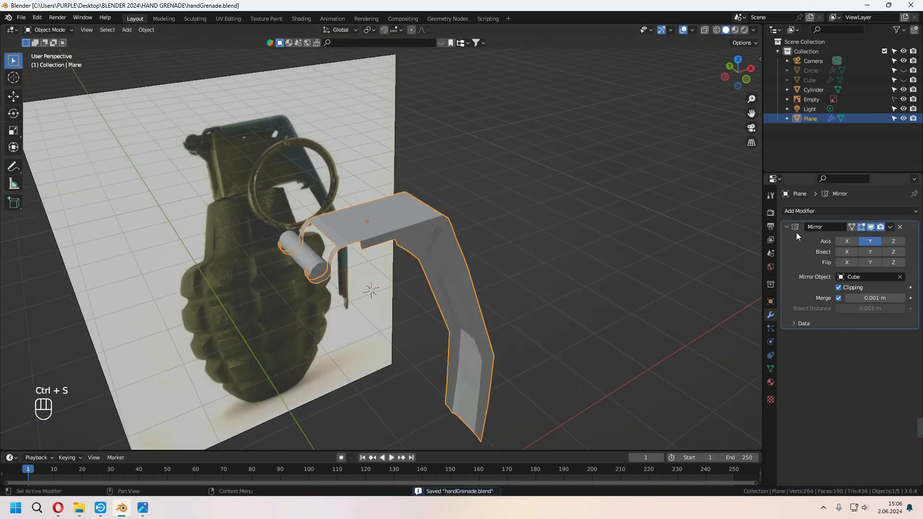
Add a Solidify modifier to the lever with a thickness of 0.18 m
left_click(798, 211)
left_click(725, 375)
middle_click_drag(579, 313, 849, 350)
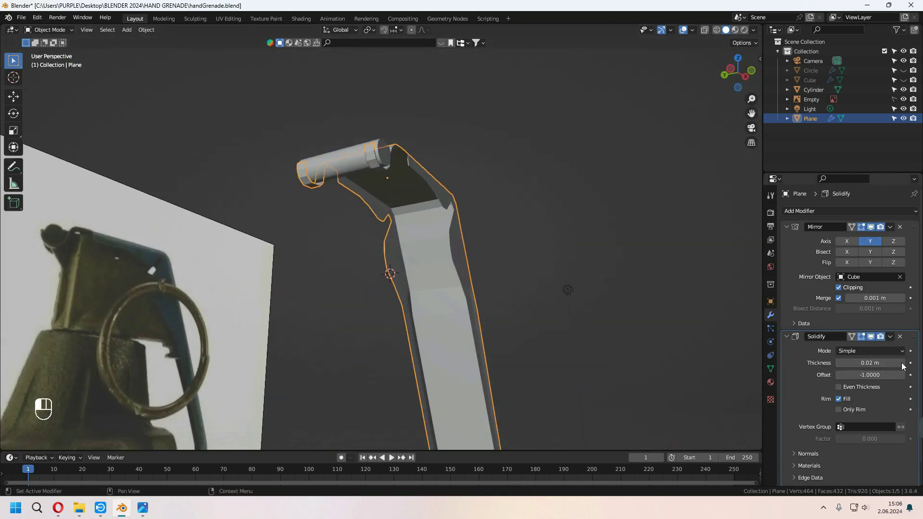
middle_click_drag(585, 330, 522, 360)
middle_click_drag(505, 312, 487, 277)
Shade the lever smooth and open its object data properties
right_click(485, 276)
left_click(485, 276)
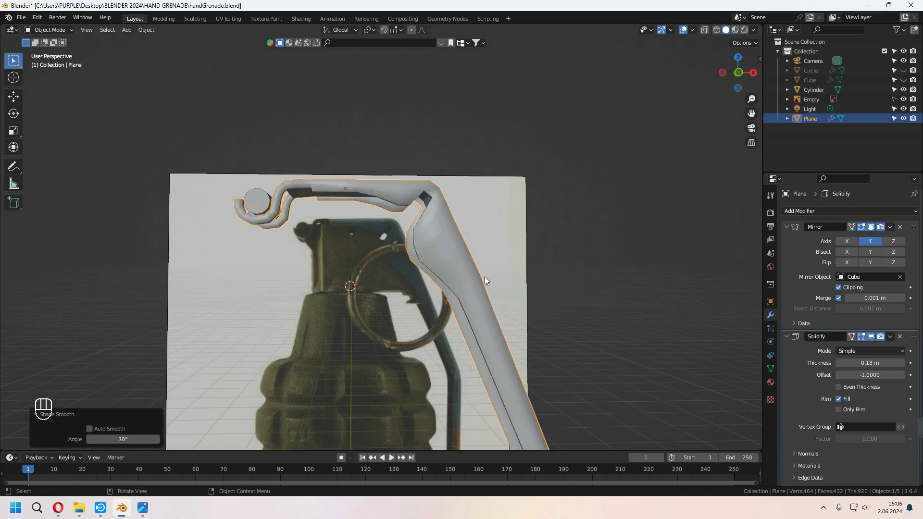
left_click(771, 368)
Inspect the lever together with the grenade body and save the file
middle_click_drag(668, 344, 584, 327)
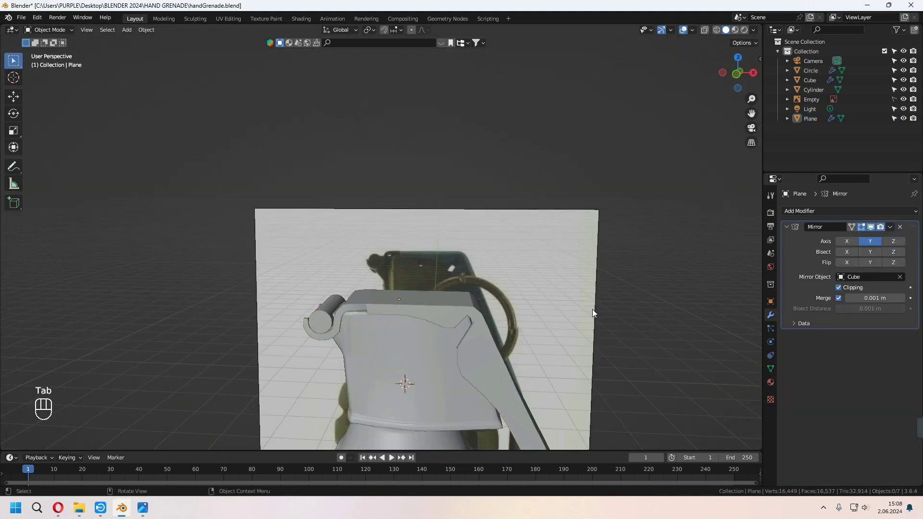
middle_click_drag(593, 310, 527, 276)
key("ctrl+s")
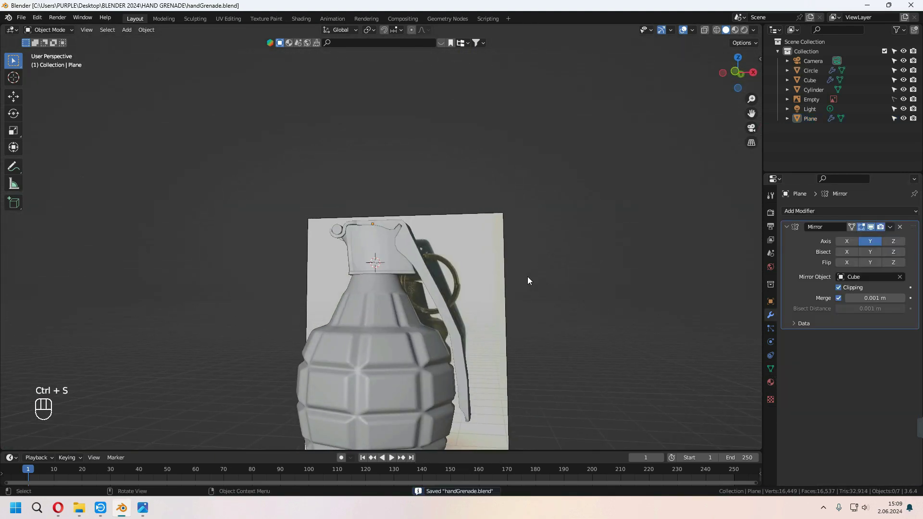
Add a mesh circle with 16 vertices at the 3D cursor
key("shift+a")
mouse_move(527, 276)
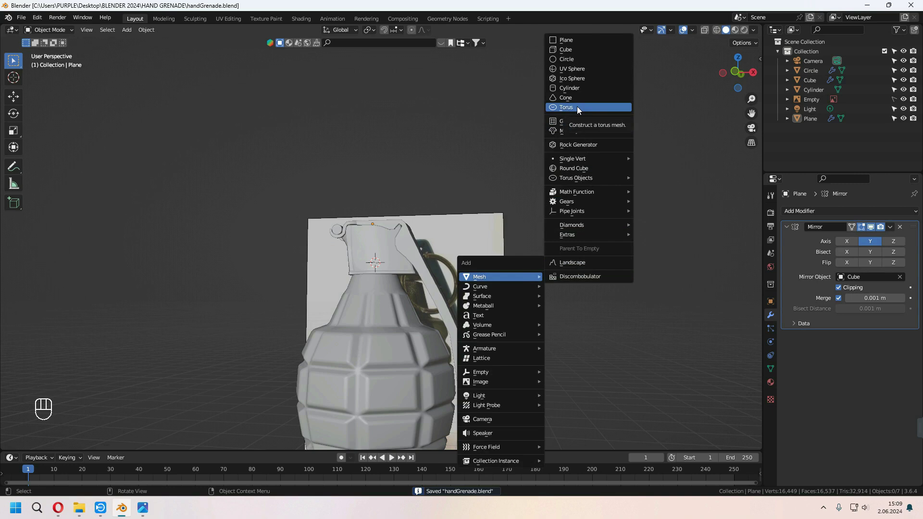
left_click(573, 59)
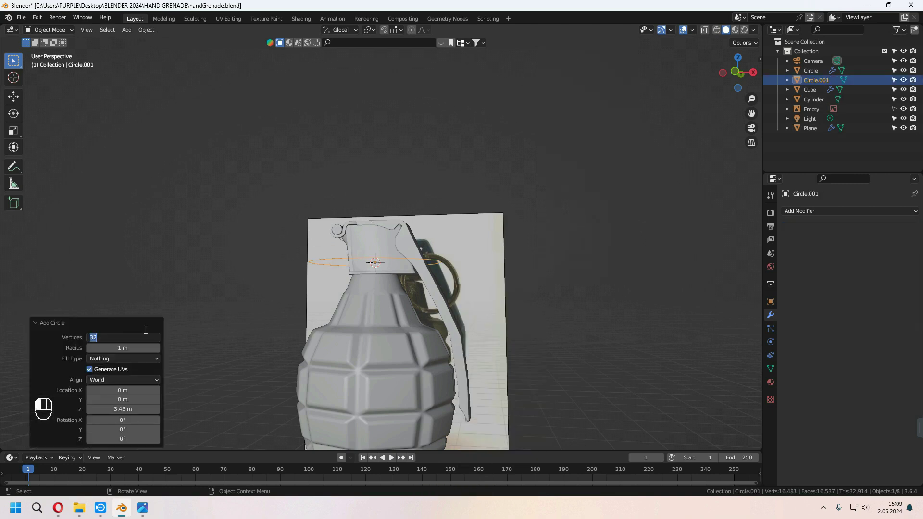
left_click(35, 323)
middle_click_drag(591, 331, 578, 372)
Scale the circle to about 0.28 and move it along the X axis out beside the lever
key("s")
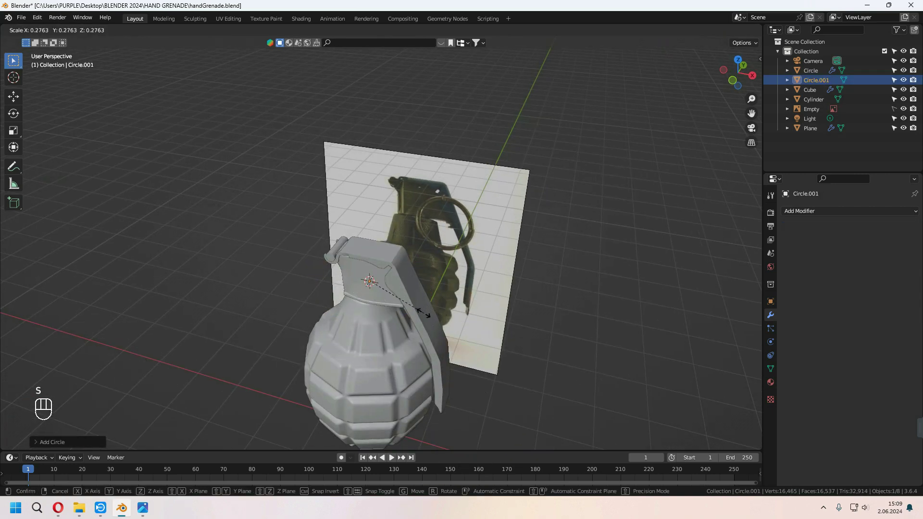
left_click(428, 315)
key("g")
key("x")
left_click(485, 323)
Try rotating the circle 90° about the X axis and rotate it by 90° about X again
key("r")
key("x")
key("KP_9")
key("KP_0")
key("KP_Enter")
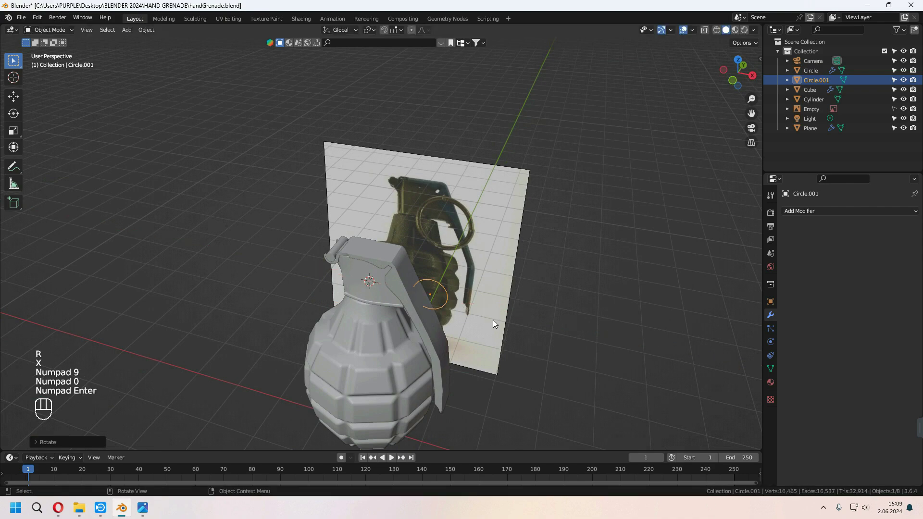
scroll(510, 312, "up", 2)
key("r")
key("x")
key("KP_9")
key("KP_0")
key("KP_Enter")
Rotate the circle 90° about the Y axis and resize it
key("r")
key("y")
key("KP_9")
key("KP_0")
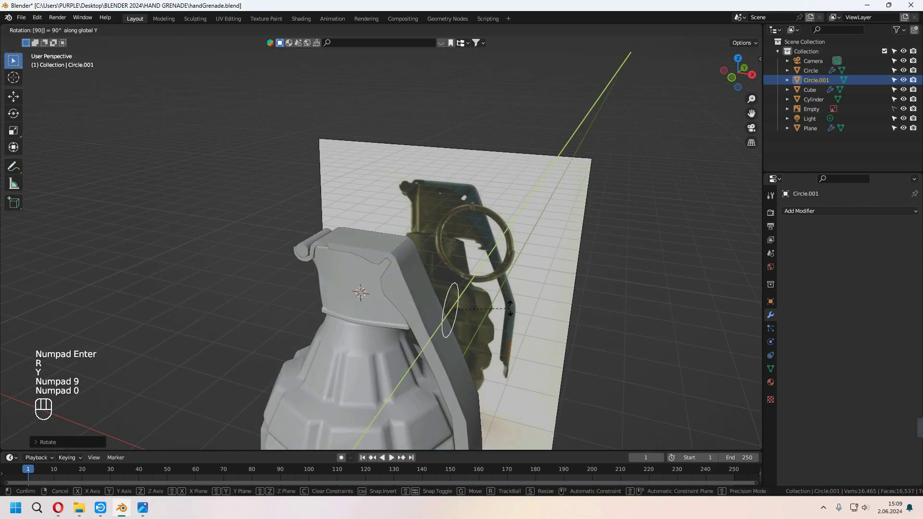
key("KP_Enter")
key("s")
left_click(515, 326)
Position the circle near the pull ring's attachment at the lever using side and front views, and switch to wireframe shading
key("KP_3")
key("g")
left_click(428, 289)
key("KP_1")
scroll(580, 198, "up", 2)
key("g")
left_click(461, 303)
key("z")
left_click(438, 304)
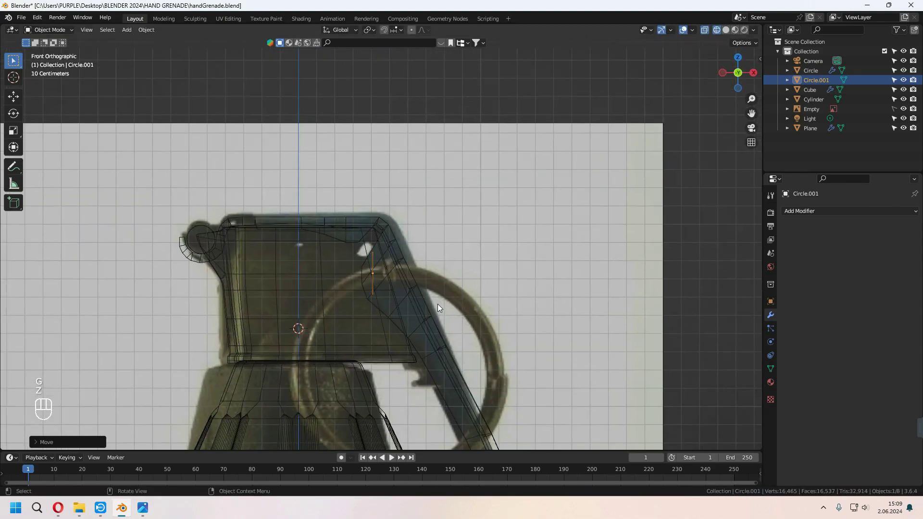
Place the circle at the pull ring's attachment on the lever and shift it along Y to the lever's side face, in solid shading
key("g")
left_click(497, 302)
mouse_move(498, 307)
middle_mouse_down()
mouse_move(452, 333)
mouse_move(570, 308)
mouse_move(529, 304)
mouse_move(522, 309)
mouse_move(596, 332)
middle_mouse_up()
key("z")
left_click(528, 257)
key("g")
key("y")
left_click(490, 319)
Extrude the whole circle about 0.035 m along negative X and thicken the resulting band with an extrude and Shrink/Fatten
key("Tab")
key("a")
key("1")
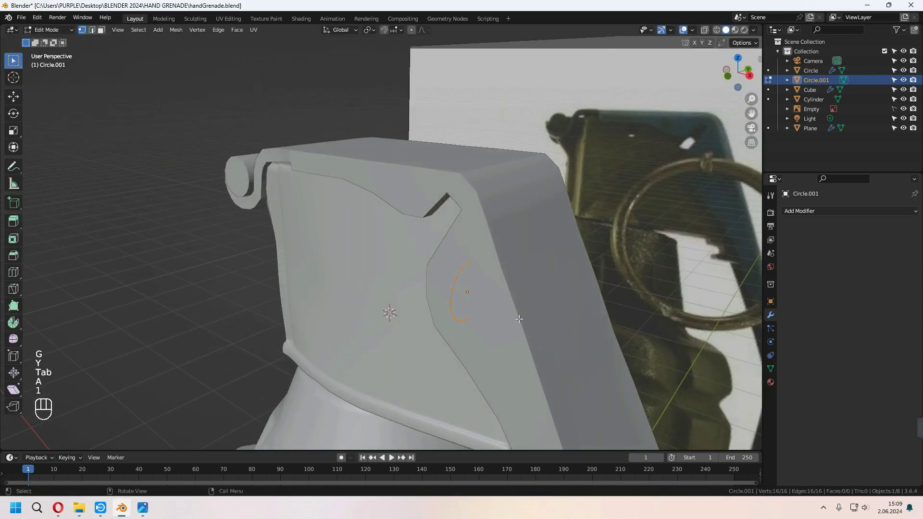
key("e")
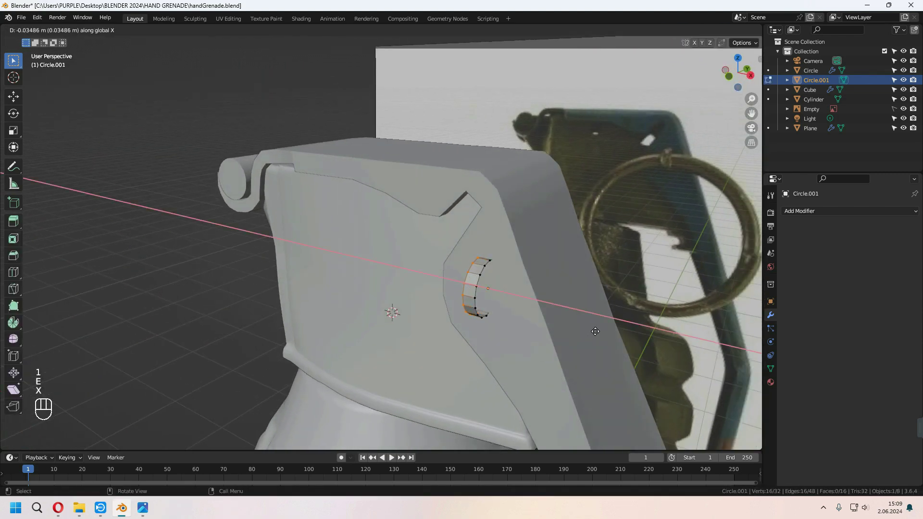
left_click(595, 332)
key("a")
middle_click_drag(596, 332, 565, 325)
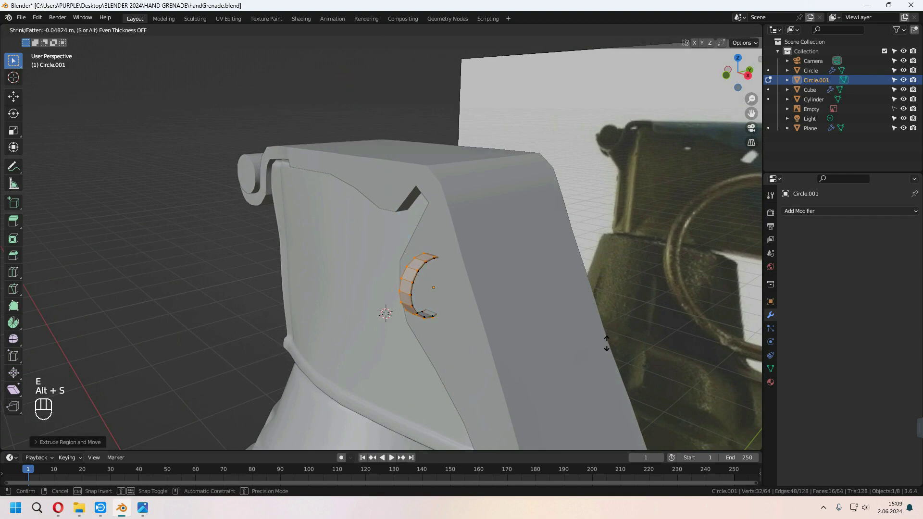
left_click(573, 294)
Leave mesh editing and shade the small attachment ring smooth
key("Tab")
scroll(569, 292, "down", 3)
mouse_move(570, 292)
middle_mouse_down()
mouse_move(541, 322)
mouse_move(577, 298)
middle_mouse_up()
right_click(423, 258)
left_click(423, 258)
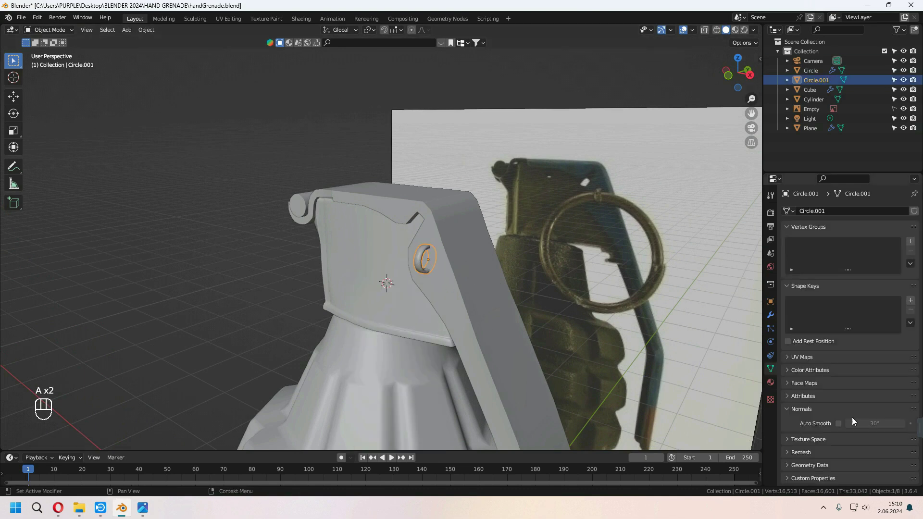
Add a mesh circle for the pull ring, rotate it 90° about the X axis and scale it down
scroll(633, 355, "down", 3)
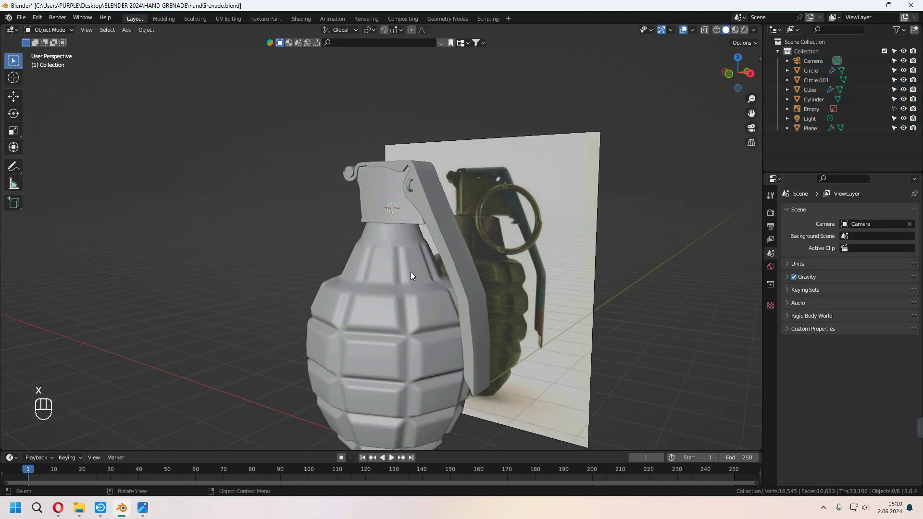
key("shift+a")
left_click(432, 233)
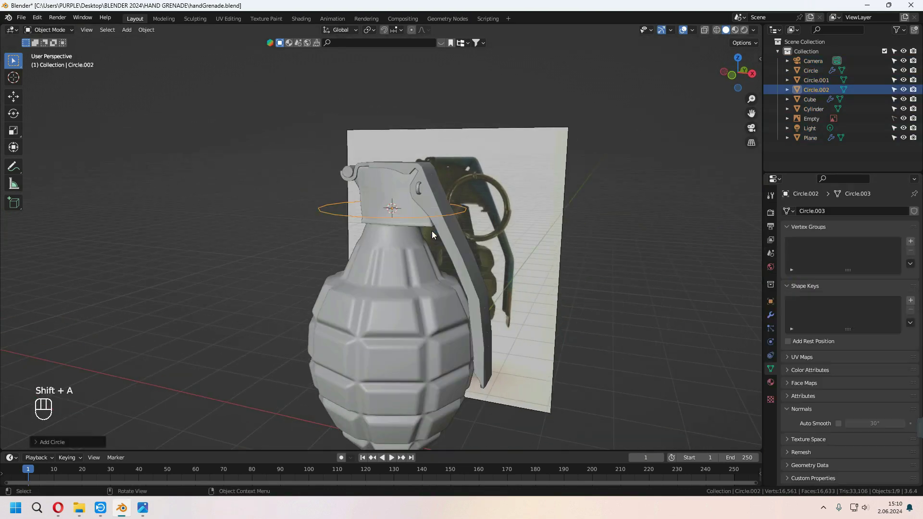
scroll(438, 258, "down", 2)
key("r")
key("x")
key("KP_9")
key("KP_0")
key("KP_Enter")
key("s")
left_click(427, 255)
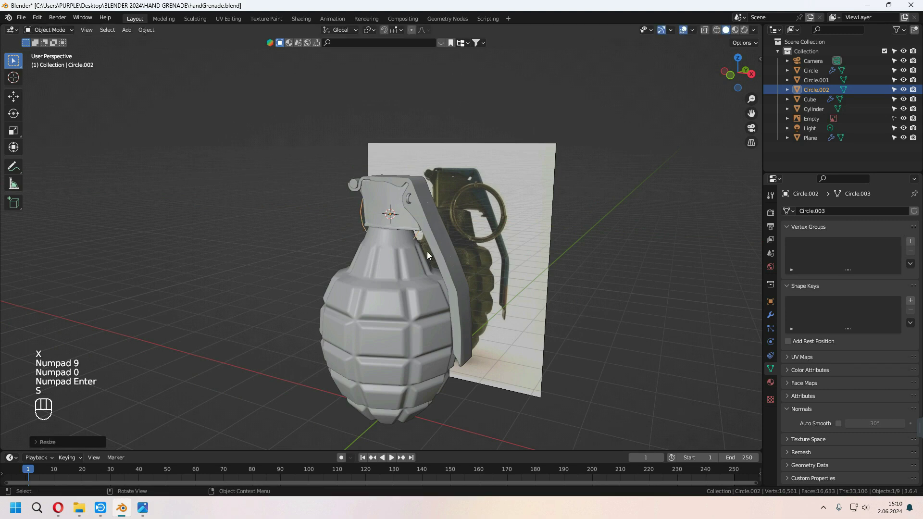
Place the pull ring circle beside the lever below the small ring in front and side views, and start tilting it outward
key("KP_1")
key("g")
left_click(460, 272)
key("KP_3")
key("g")
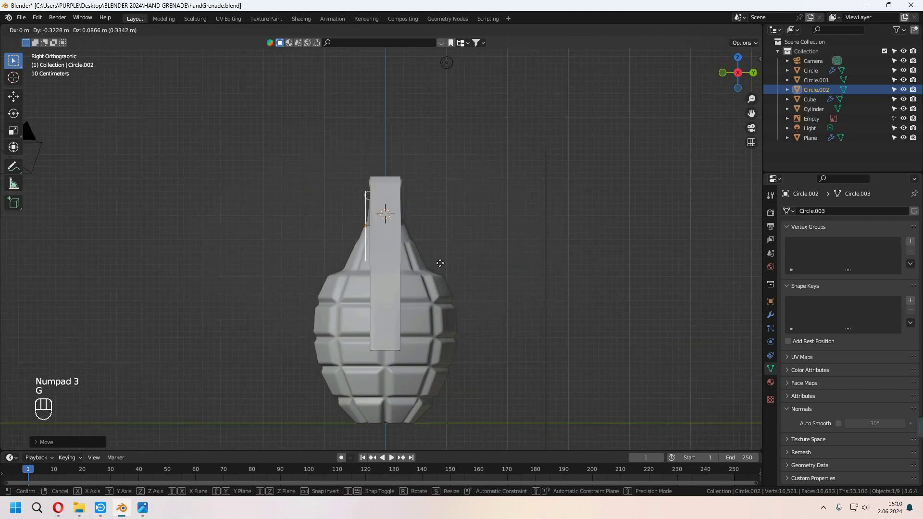
key("r")
left_click(471, 317)
Refine the pull ring circle's tilt, size and position so its upper edge meets the small ring in side view
key("g")
left_click(454, 320)
key("r")
left_click(482, 337)
key("s")
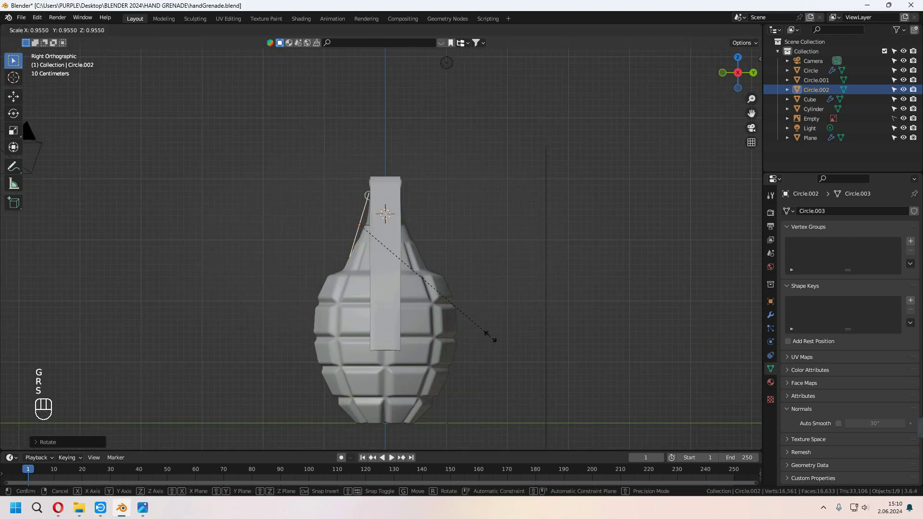
left_click(490, 334)
key("g")
left_click(483, 332)
middle_click_drag(406, 321, 491, 335)
left_click(666, 346)
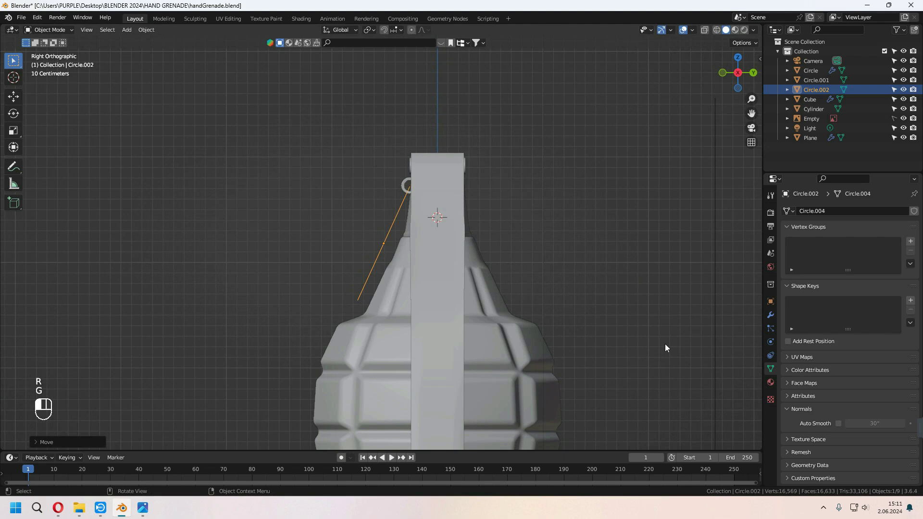
Extrude the tilted pull ring circle along its local Z axis into a band about 0.12 m wide
middle_click_drag(610, 337, 600, 357)
key("Tab")
scroll(600, 356, "up", 3)
key("KP_3")
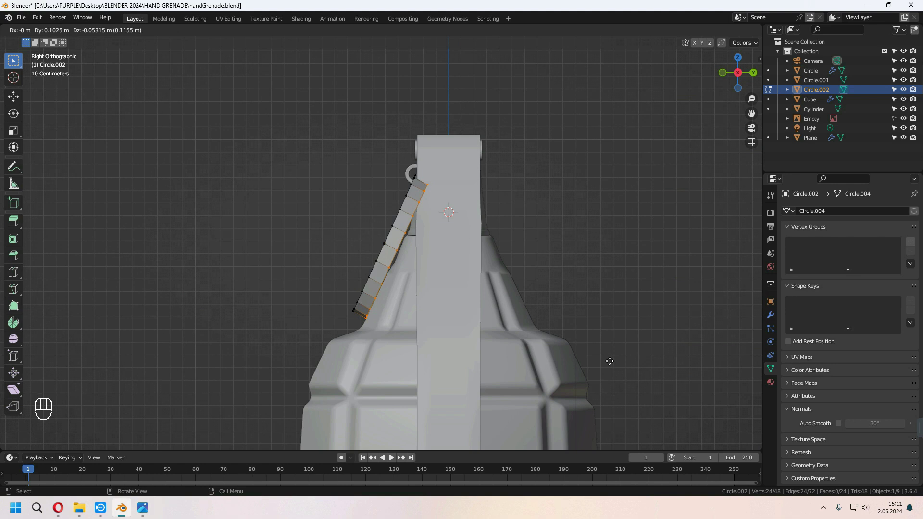
key("z")
key("z")
left_click(610, 361)
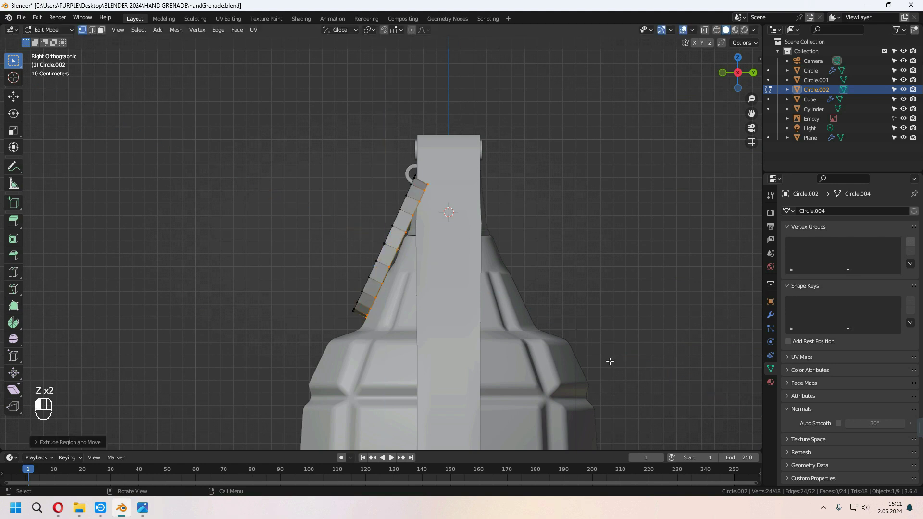
Extrude the whole pull ring band and give it thickness with Shrink/Fatten of about -0.074 m
key("a")
key("e")
left_click(583, 367)
middle_click_drag(583, 366, 644, 373)
key("alt+s")
mouse_move(640, 374)
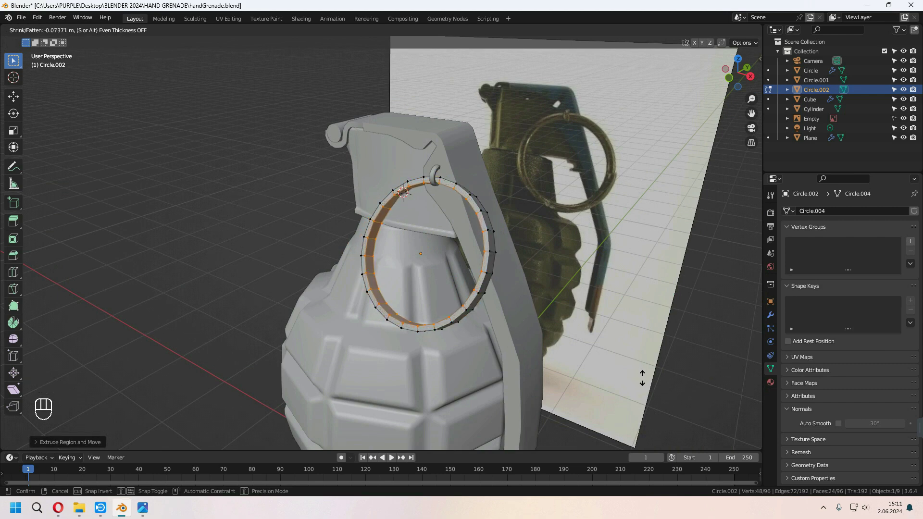
left_click(643, 378)
Bevel the pull ring's two outer edge loops by about 0.058 m with one segment
middle_click_drag(594, 357, 548, 343)
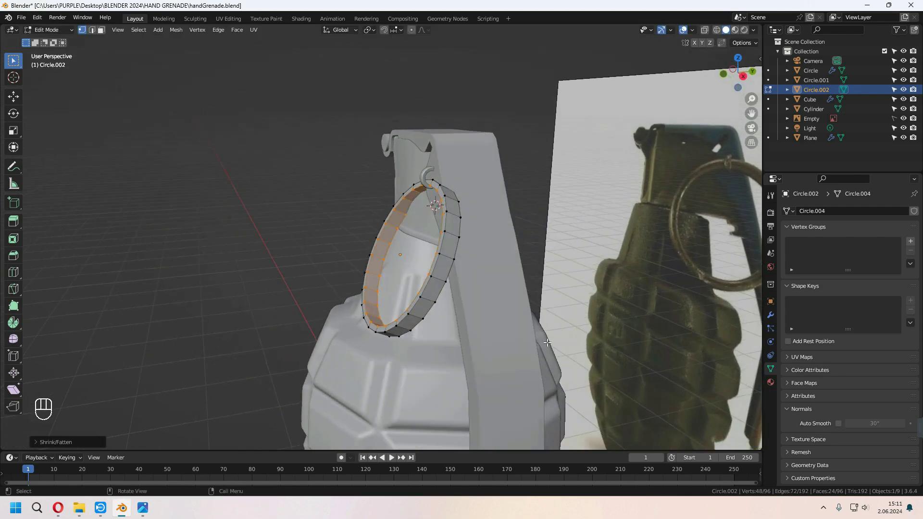
left_click(455, 256, "alt+shift")
left_click(453, 248, "alt+shift")
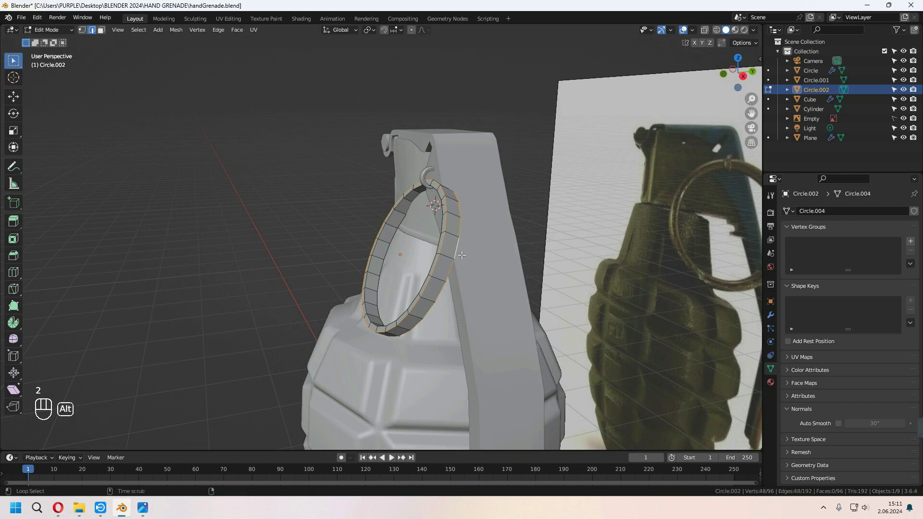
middle_click_drag(462, 255, 534, 261)
key("ctrl+b")
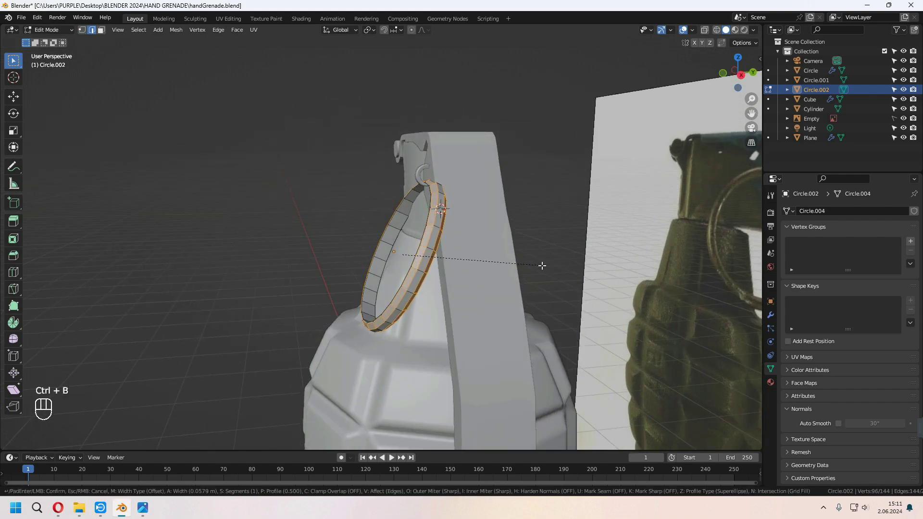
left_click(542, 265)
Leave mesh editing and apply Shade Smooth to the pull ring
key("Tab")
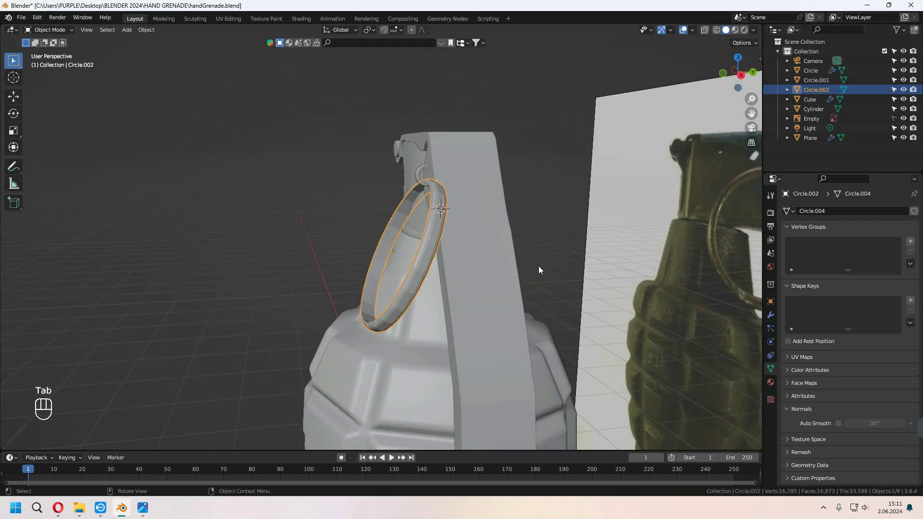
middle_click_drag(539, 266, 454, 250)
right_click(454, 250)
left_click(455, 250)
middle_click_drag(492, 316, 480, 310)
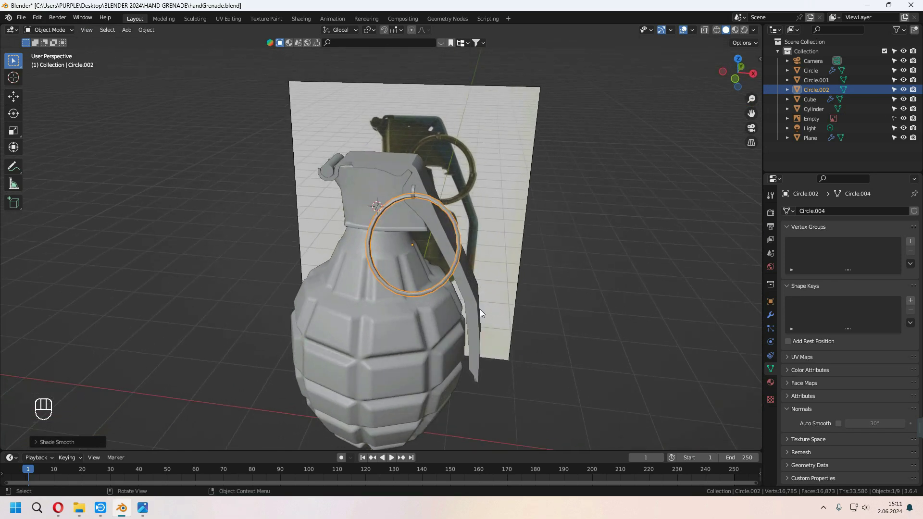
Select the lower section of the safety lever in wireframe side view and narrow it along the Y axis
key("KP_1")
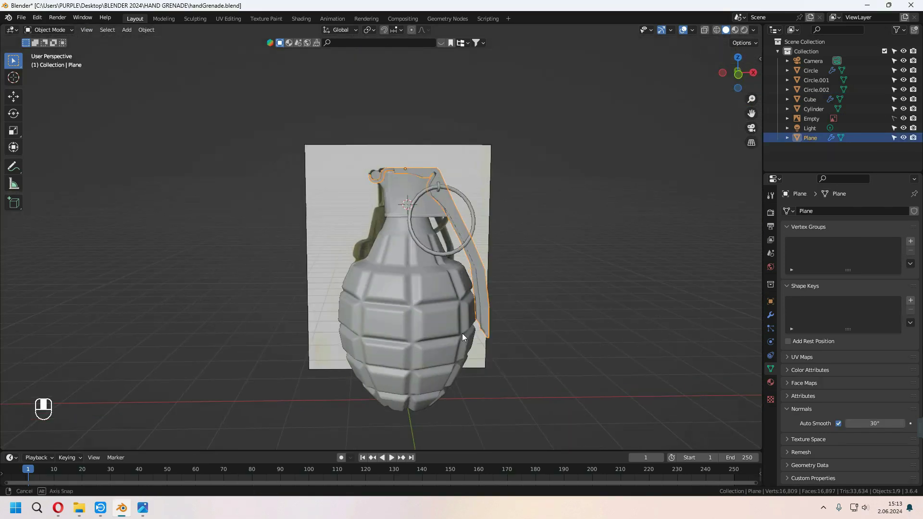
key("Tab")
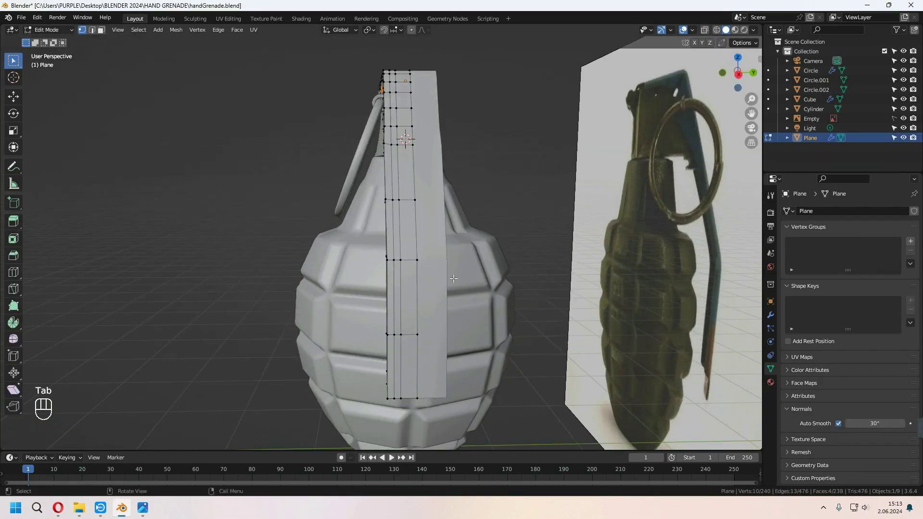
key("z")
key("KP_3")
left_click_drag(341, 231, 467, 348)
key("s")
key("y")
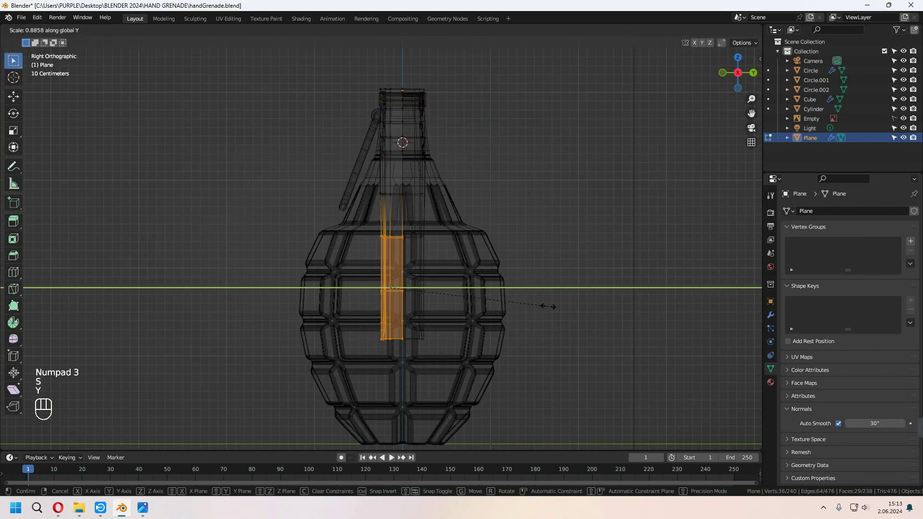
left_click(513, 324)
Shift the narrowed lever section along Y toward the mirror line and return to object mode in solid shading
key("g")
key("y")
left_click(518, 323)
key("Tab")
mouse_move(433, 327)
middle_mouse_down()
mouse_move(560, 334)
mouse_move(468, 358)
mouse_move(545, 341)
mouse_move(407, 354)
middle_mouse_up()
key("z")
left_click(636, 336)
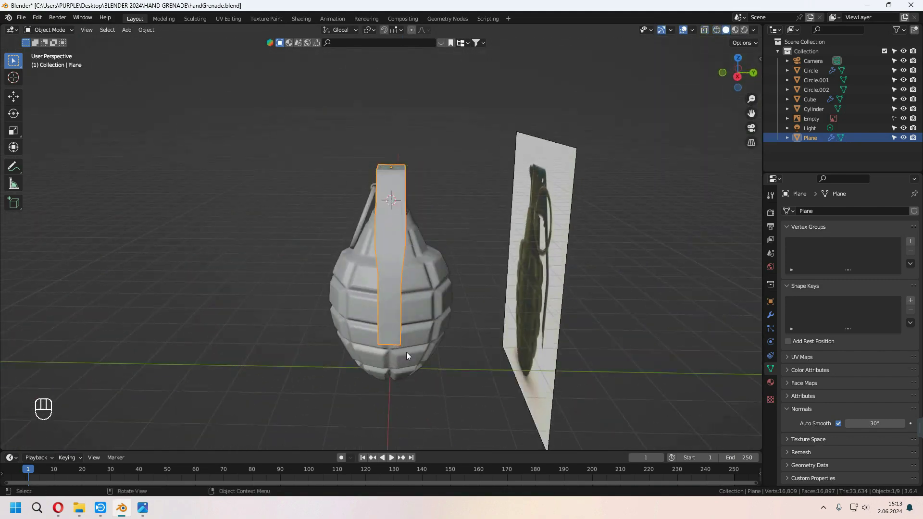
Select the edge loop above the lever's narrowed section, and scale and move it along Y to smooth the taper
scroll(406, 354, "up", 3)
key("Tab")
left_click(471, 317)
middle_click_drag(472, 317, 520, 287)
left_click(505, 219, "alt")
key("s")
key("y")
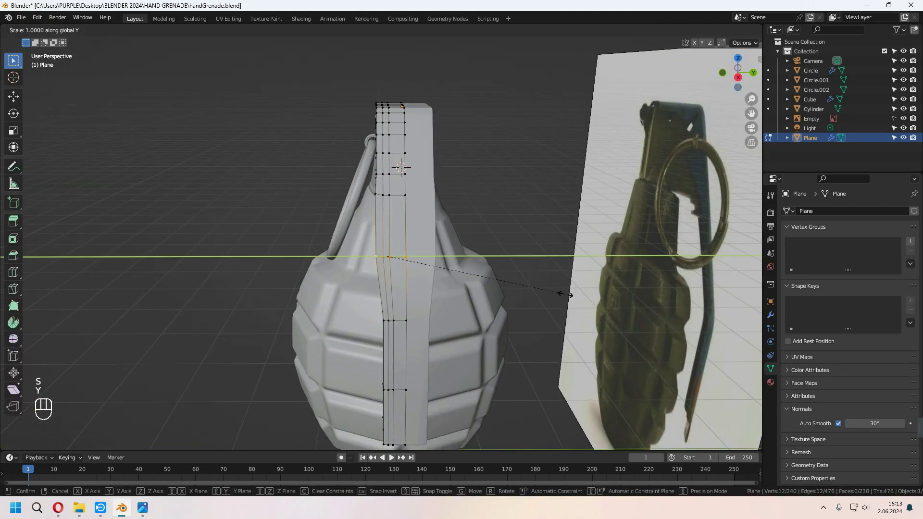
left_click(549, 288)
key("g")
key("y")
left_click(519, 274)
middle_click_drag(531, 358, 557, 339, "shift")
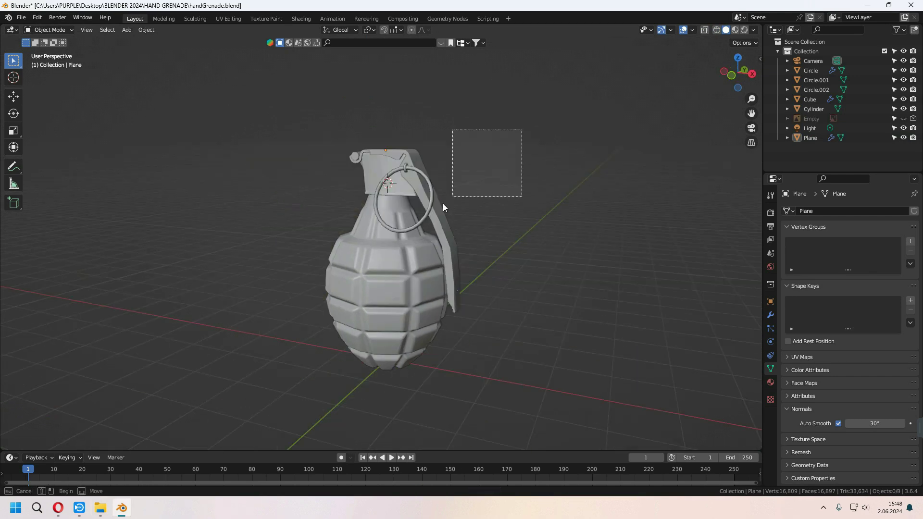
Move all grenade parts into a new collection named "grenade" and switch the viewport to rendered shading
key("a")
key("m")
left_click(603, 206)
type("grenade")
key("Return")
left_click(565, 263)
left_click(744, 29)
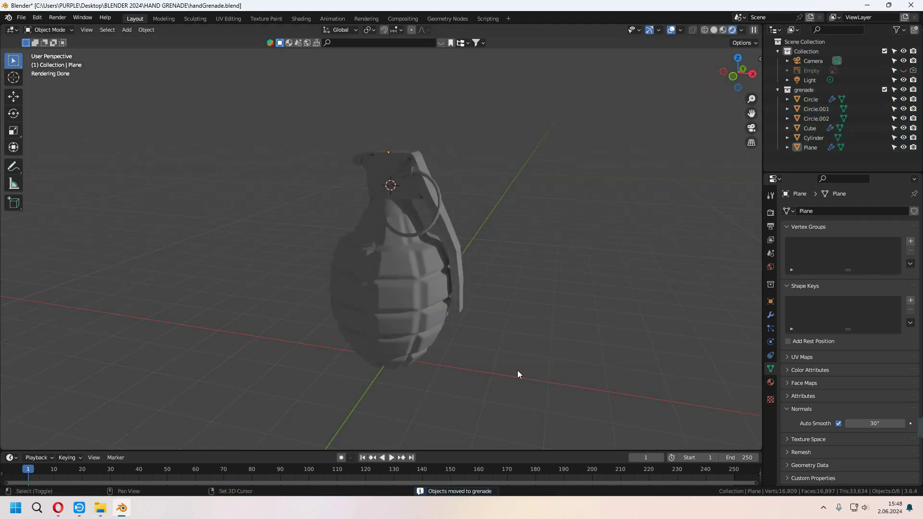
middle_click_drag(518, 371, 552, 321, "shift")
key("shift+a")
left_click(398, 203)
key("Delete")
scroll(488, 259, "down", 5)
middle_click_drag(488, 259, 497, 274)
Move the existing point light along the X axis and delete it
left_click(675, 191)
key("g")
key("x")
left_click(509, 283)
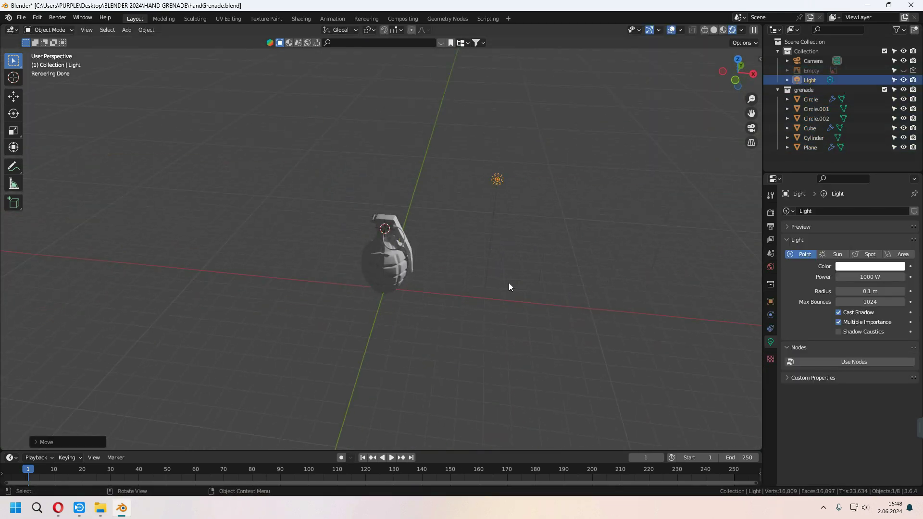
key("Delete")
Add an area light, raise it along Z above the grenade and move it along negative X to one side
key("shift+a")
left_click(397, 408)
key("g")
key("z")
left_click(579, 294)
key("g")
key("x")
left_click(447, 295)
Position the area light diagonally in front of the grenade in top view, enlarge it and rotate it toward the grenade
key("KP_7")
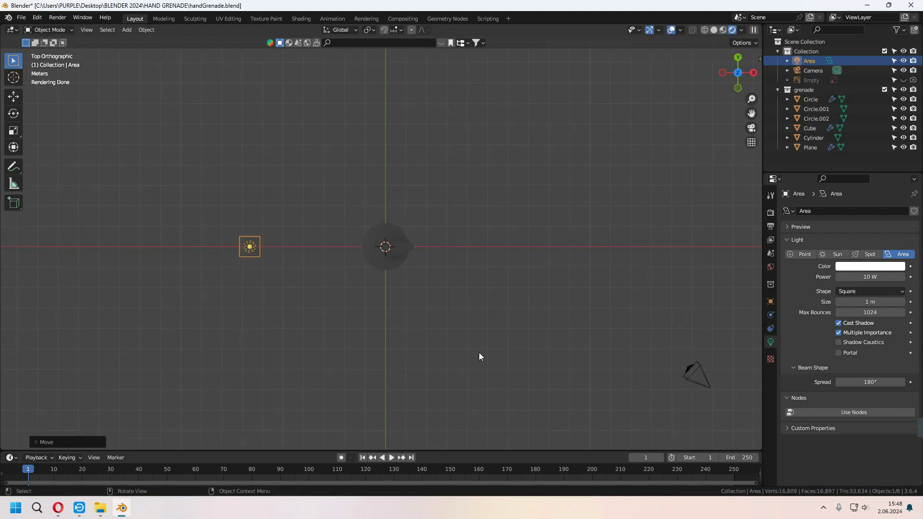
key("g")
left_click(525, 425)
key("s")
left_click(715, 339)
key("KP_1")
key("r")
left_click(536, 119)
Set the area light's power to 500 W
double_click(874, 277)
type("100")
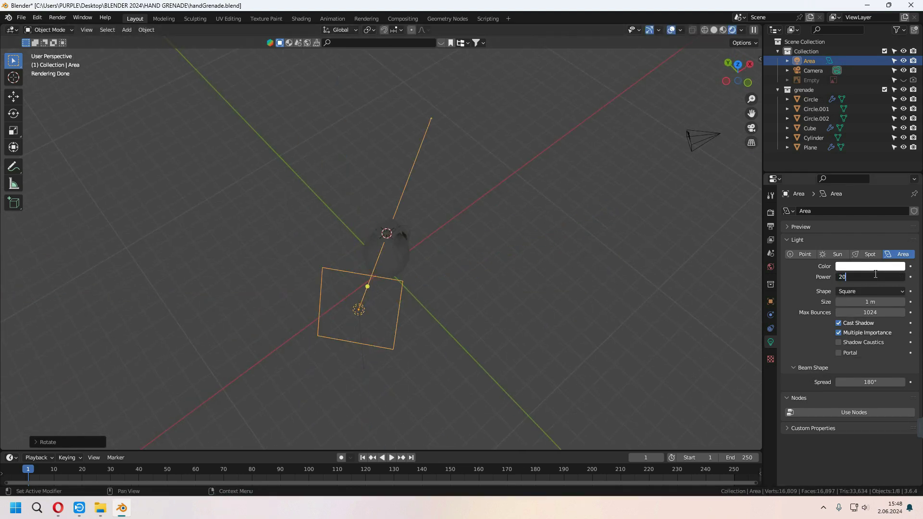
key("Return")
double_click(870, 277)
type("500")
key("Return")
Duplicate the area light and move the copy along X to the opposite side of the grenade
key("shift+d")
key("x")
left_click(720, 293)
Try to rotate the copied area light 180° about the global Z axis and undo the rotation
key("r")
key("z")
key("9")
key("0")
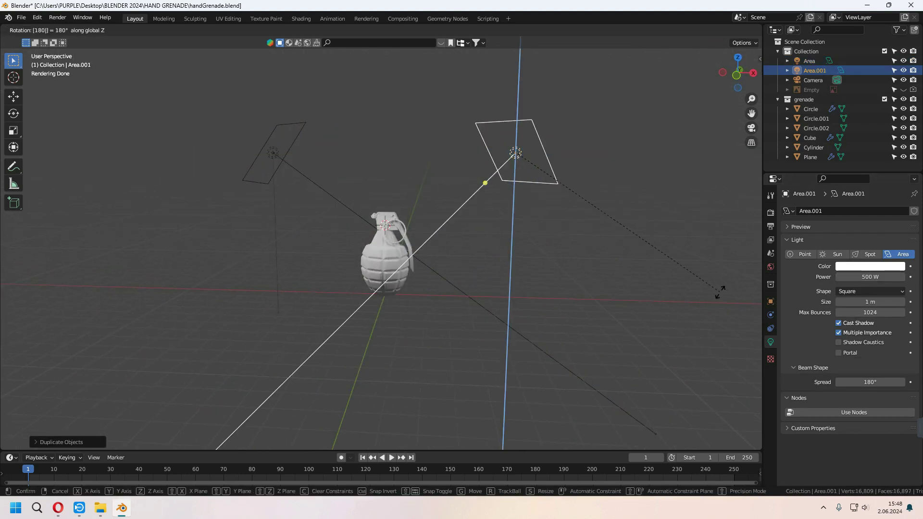
key("Return")
key("ctrl+z")
Rotate the copied area light 90° about the Z axis
middle_click_drag(606, 274, 599, 247)
key("r")
key("z")
key("9")
key("0")
key("Return")
Lower the copied area light along Z and tilt it toward the grenade in front view
key("g")
key("z")
left_click(595, 356)
key("KP_1")
key("r")
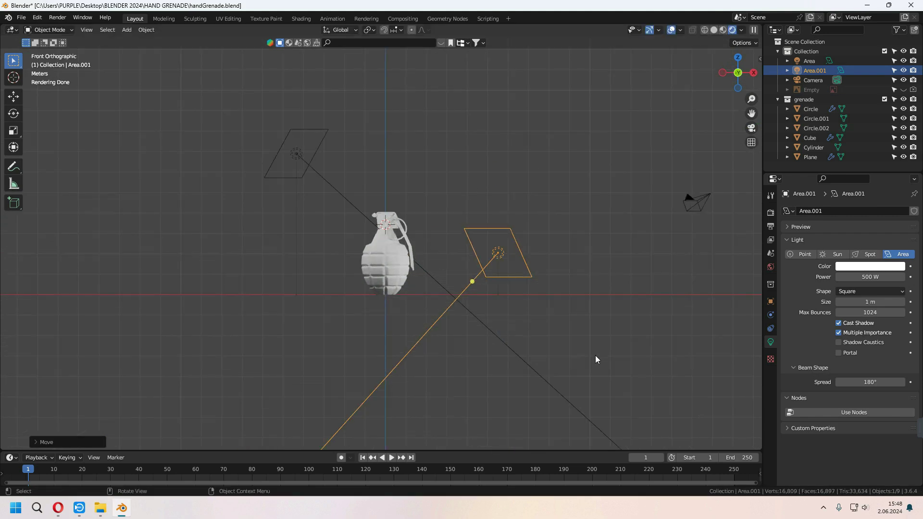
left_click(560, 380)
Lower the original area light in front view and reposition it beside the grenade in top view
left_click(297, 154)
key("g")
left_click(308, 202)
middle_click_drag(517, 272, 512, 215)
key("KP_7")
key("g")
left_click(529, 335)
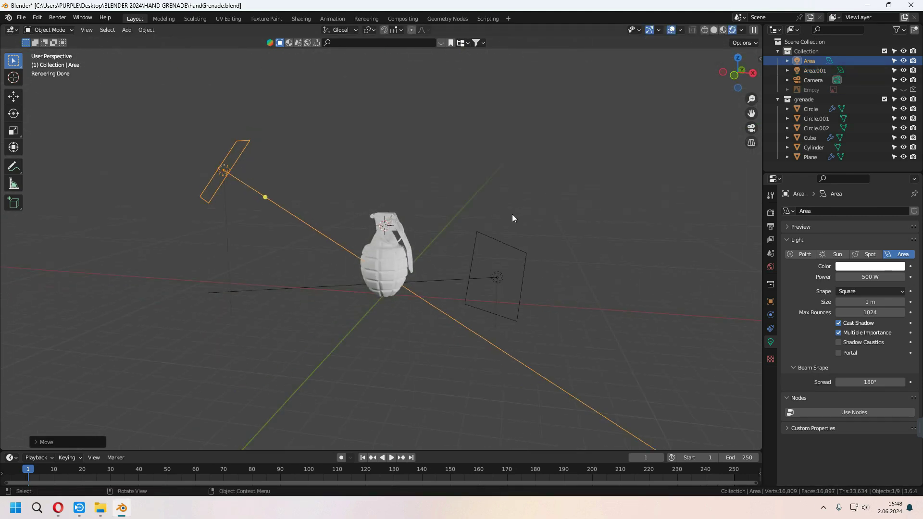
Frame the grenade closely in the camera view
key("KP_0")
key("q")
left_click(484, 198)
key("a")
left_click(483, 180)
scroll(483, 180, "up", 3)
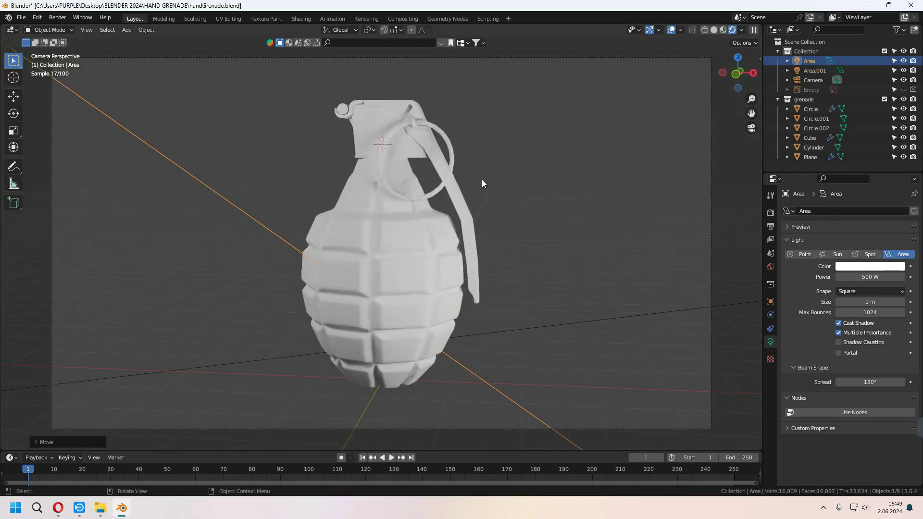
key("q")
left_click(483, 180)
key("s")
left_click(483, 180)
Add a plane, reset the 3D cursor to the world origin and snap the plane to it
middle_click_drag(482, 180, 428, 216)
key("shift+a")
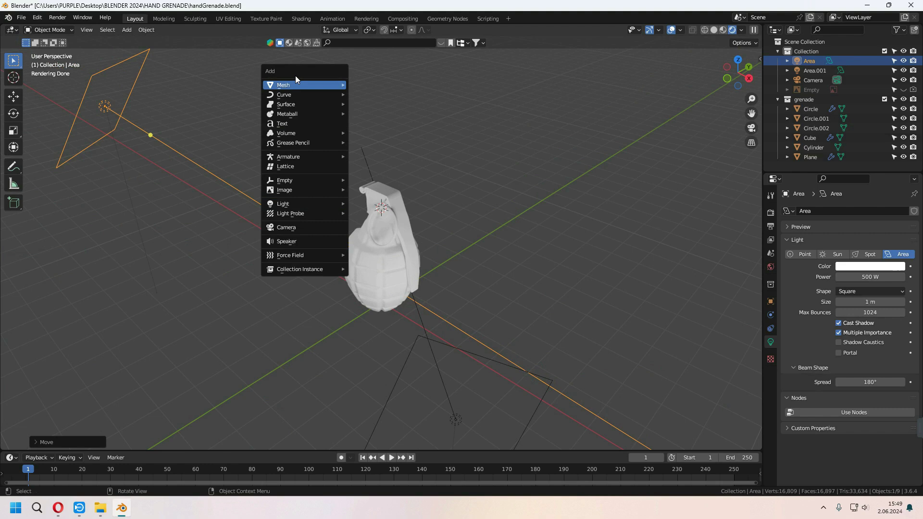
left_click(370, 85)
middle_click_drag(519, 245, 541, 223)
key("shift+s")
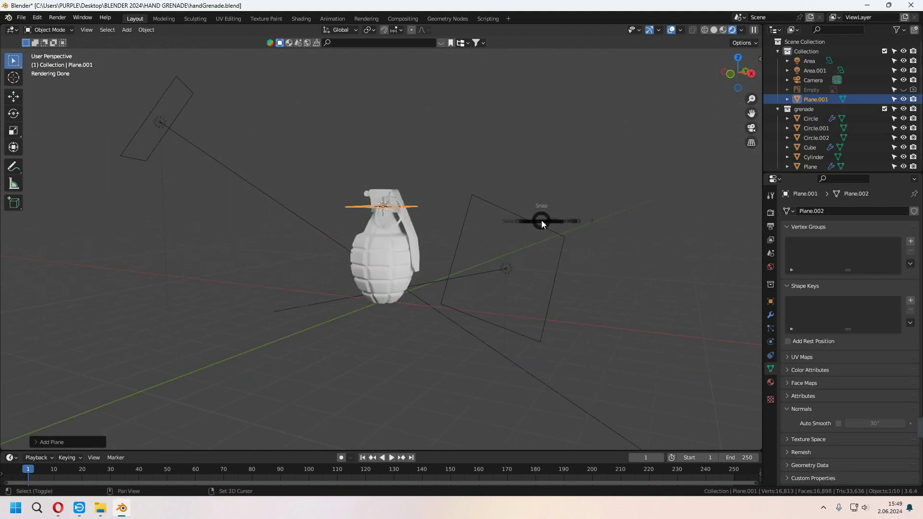
left_click(486, 253)
key("shift+s")
Enlarge the plane, adjust its height along Z under the grenade and widen it along X
key("s")
left_click(707, 288)
key("g")
key("z")
left_click(707, 288)
middle_click_drag(592, 289, 553, 345)
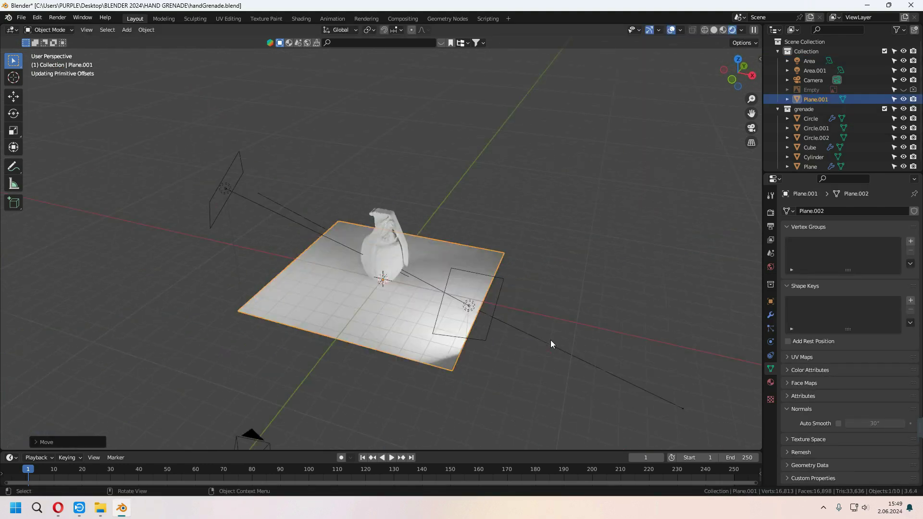
key("s")
key("x")
left_click(674, 365)
Extrude the plane's edge behind the grenade upward along Z to form a backdrop wall
key("Tab")
key("2")
left_click(508, 282)
key("e")
key("z")
left_click(490, 106)
Bevel the backdrop's corner edge with 3 segments about 0.42 m wide and shade the backdrop smooth
left_click(497, 287)
key("ctrl+b")
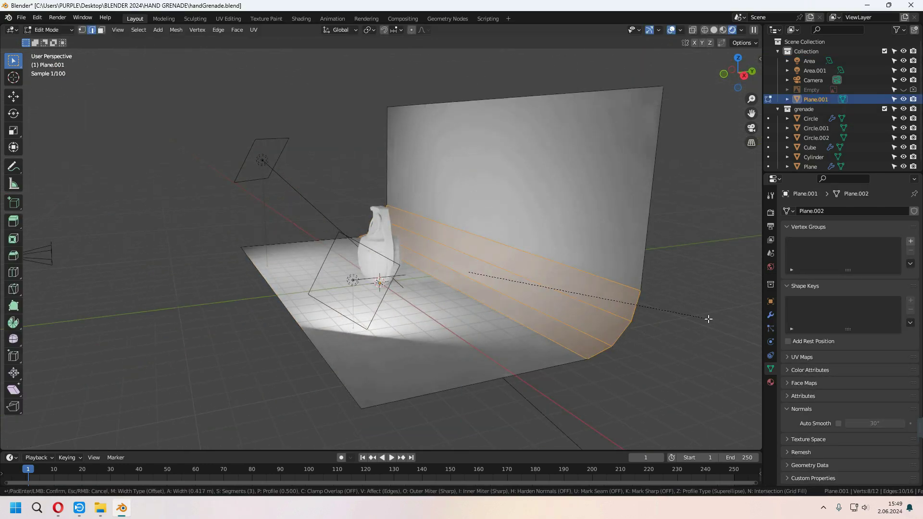
left_click(709, 319)
key("Tab")
right_click(442, 304)
left_click(443, 305)
Check the backdrop through the camera and save the file
key("KP_0")
key("q")
left_click(456, 307)
key("ctrl+s")
Set the render engine to Eevee and enable Ambient Occlusion, Bloom and Screen Space Reflections
left_click(395, 317)
mouse_move(456, 308)
middle_mouse_down()
mouse_move(424, 336)
mouse_move(456, 298)
middle_mouse_up()
left_click(771, 227)
left_click(771, 213)
left_click(875, 210)
left_click(858, 222)
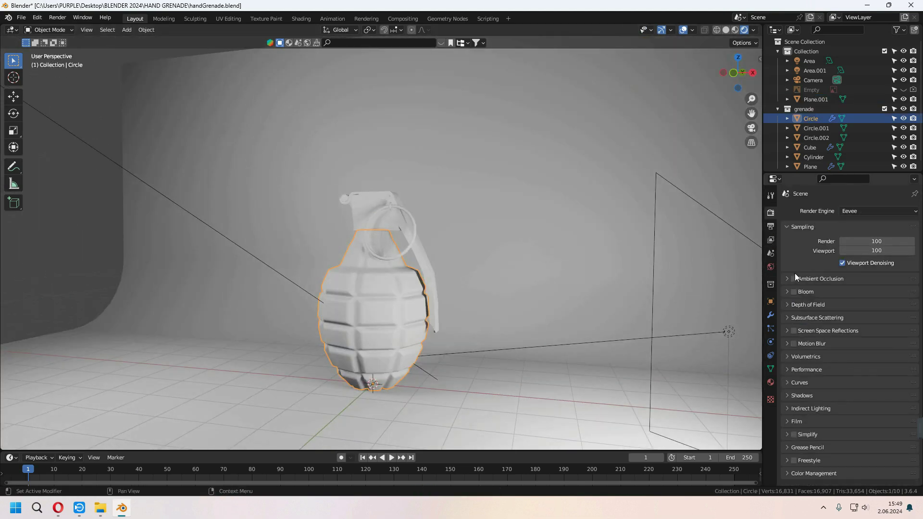
left_click(793, 279)
left_click(794, 292)
left_click(794, 331)
Open the Shading workspace and create a material named grenadeMain for the grenade body
scroll(808, 336, "down", 3)
middle_click_drag(394, 344, 402, 348)
left_click(301, 18)
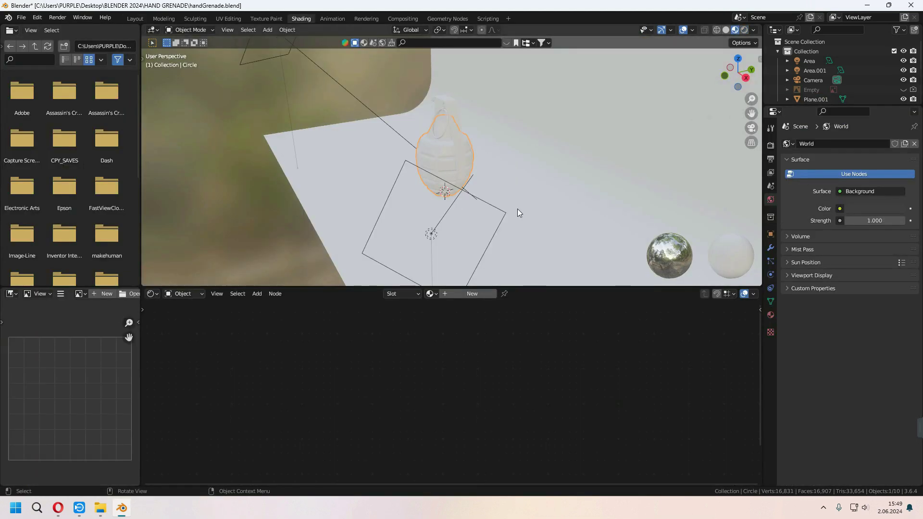
mouse_move(518, 209)
middle_mouse_down()
mouse_move(612, 200)
mouse_move(596, 207)
middle_mouse_up()
left_click(463, 292)
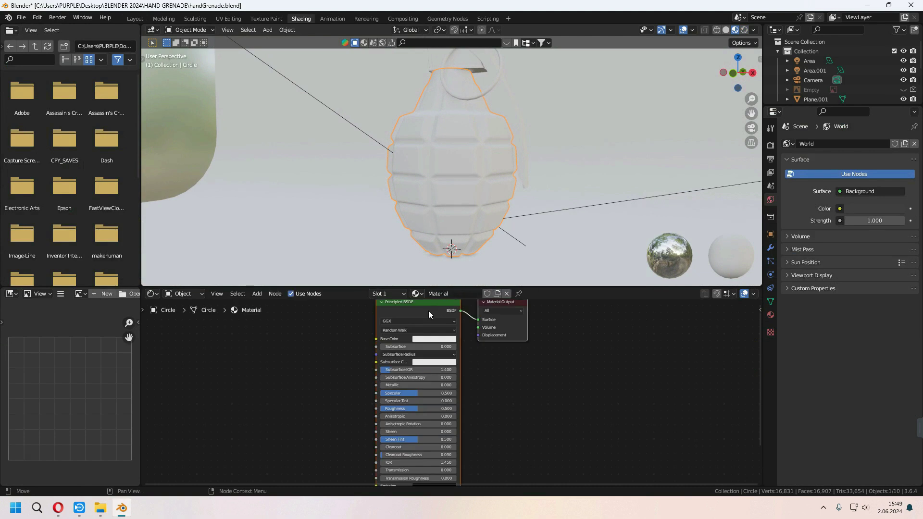
double_click(457, 294)
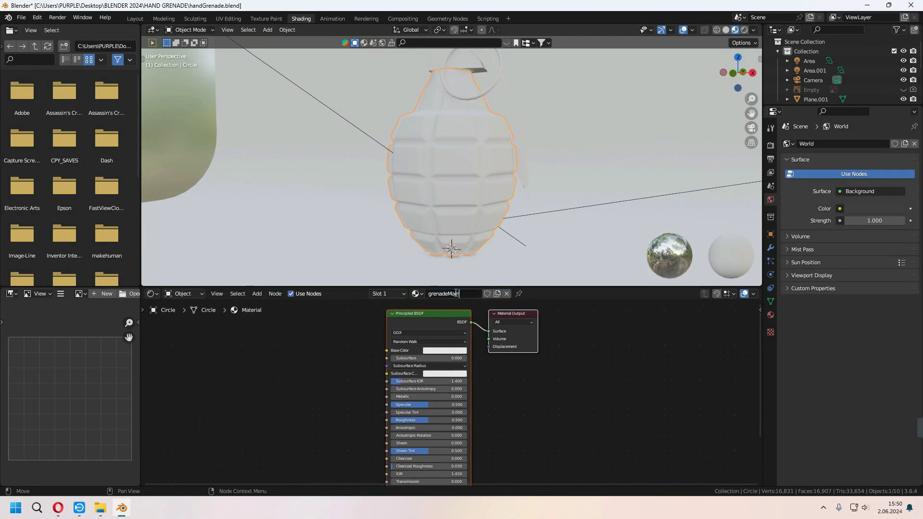
Add Noise Texture and Color Ramp nodes and connect the noise's Fac output to the ramp
middle_click_drag(337, 390, 413, 387)
key("shift+a")
type("snoi")
key("Return")
left_click(255, 428)
key("shift+a")
type("sco")
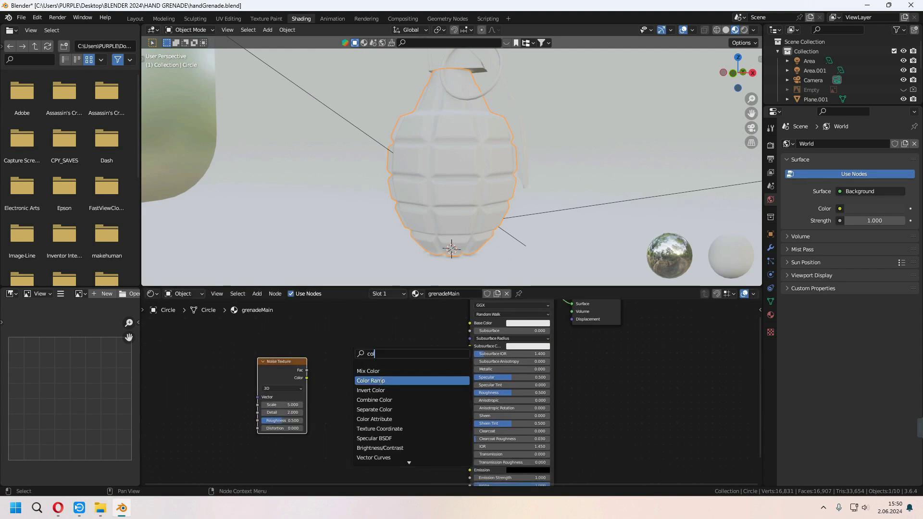
left_click(369, 379)
left_click(342, 389)
left_click_drag(307, 371, 237, 373)
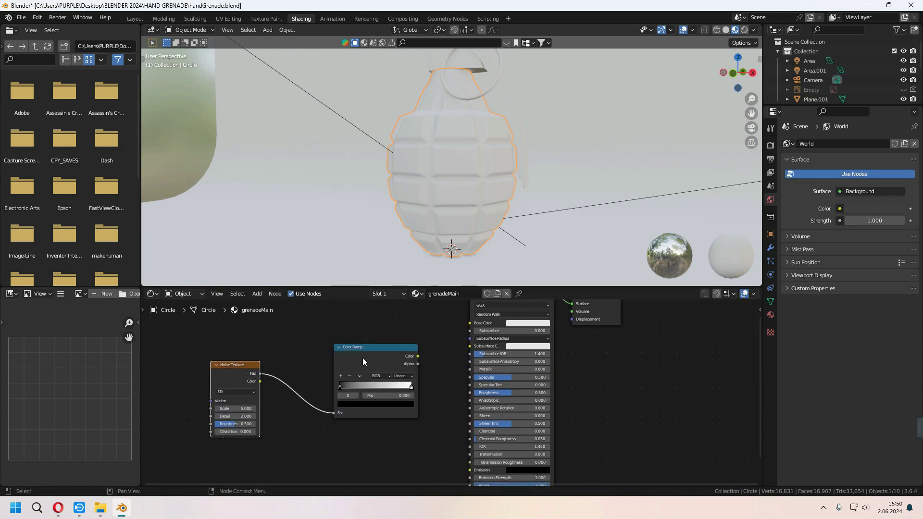
Shift the Color Ramp node aside and add a Bump node after it
mouse_move(362, 358)
left_mouse_down()
mouse_move(321, 365)
mouse_move(350, 361)
left_mouse_up()
key("shift+a")
type("bump")
key("Return")
left_click(393, 339)
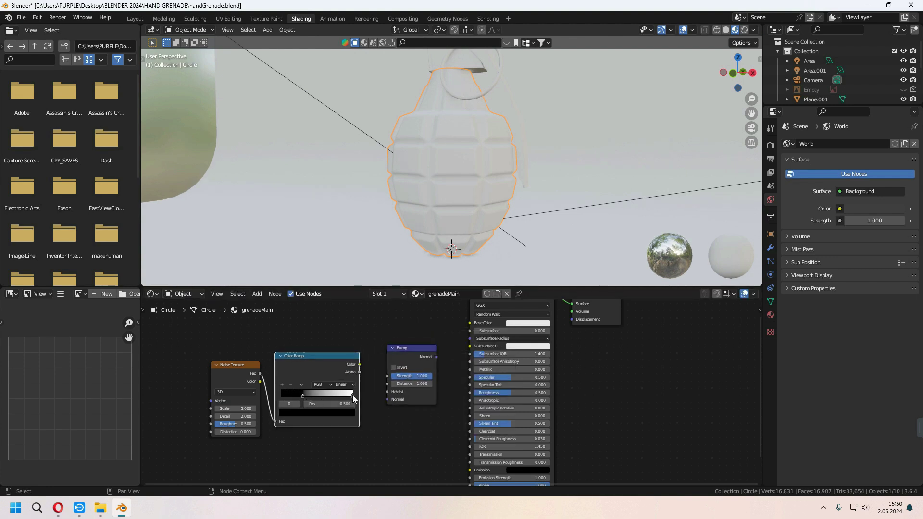
Move the Color Ramp's stops inward with the dark stop at 0.332, and lighten its black to dark grey
left_click_drag(353, 395, 335, 397)
left_click(305, 414)
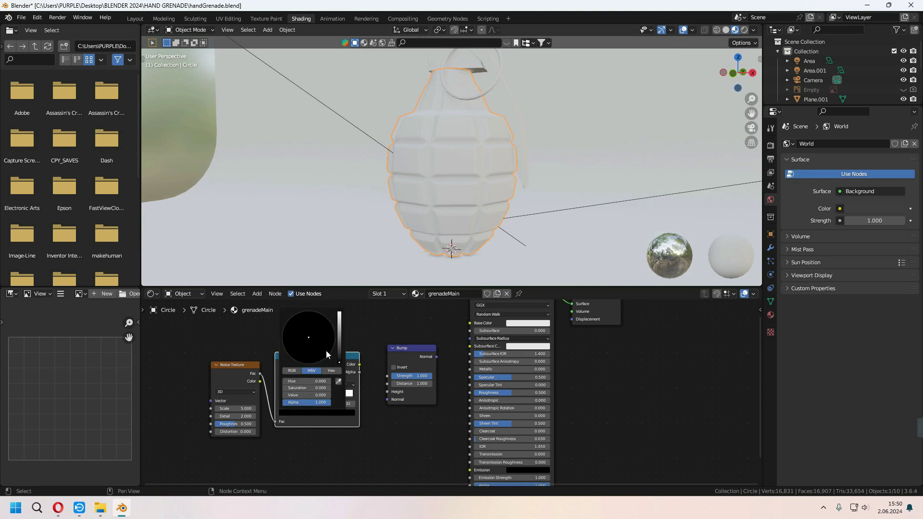
left_click_drag(339, 357, 339, 352)
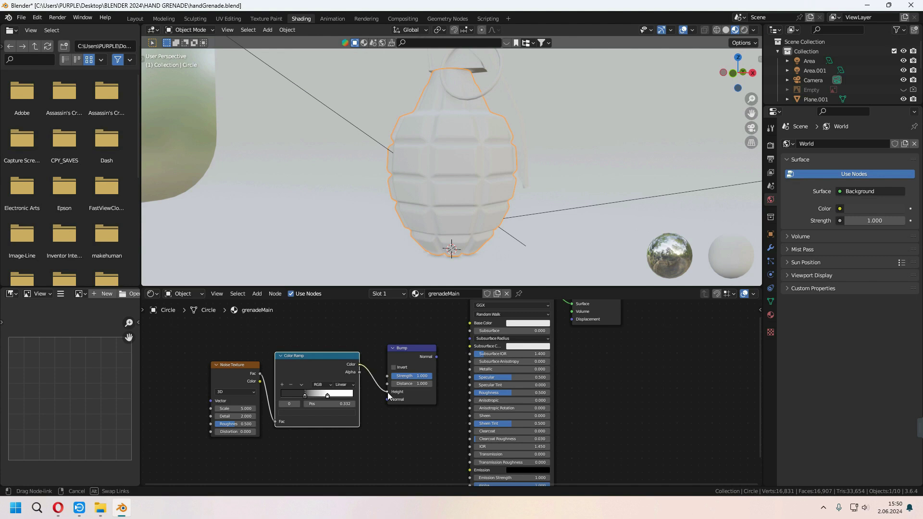
Connect the ramp's Color to the Bump's Height and the Bump's Normal to the Principled BSDF's Normal
left_click_drag(387, 393, 388, 393)
middle_click_drag(397, 437, 347, 417)
left_click_drag(386, 338, 418, 471)
middle_click_drag(380, 417, 438, 452)
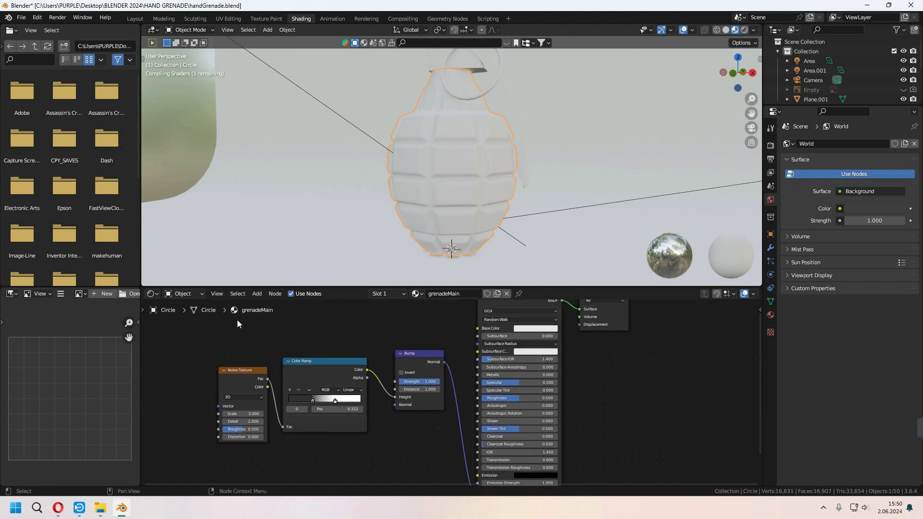
Set the Noise Texture's detail to 12 and roughness to 1, and the Bump strength to 0.217
left_click_drag(237, 319, 405, 453)
left_click_drag(410, 354, 367, 383)
middle_click_drag(418, 375, 432, 366)
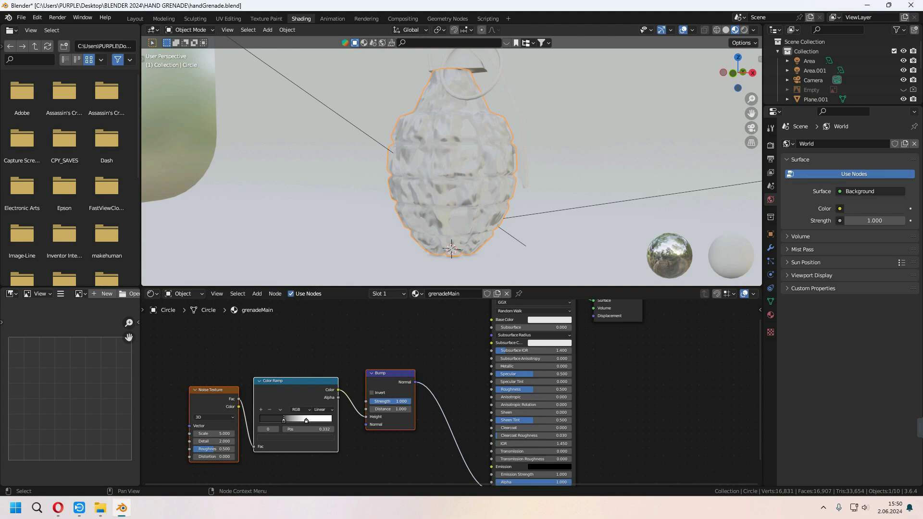
left_click_drag(403, 402, 379, 401)
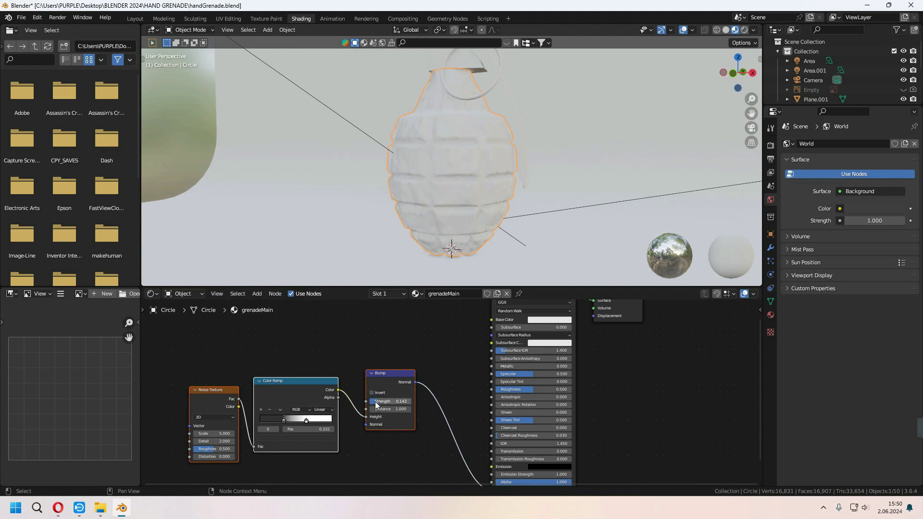
scroll(212, 449, "up", 2)
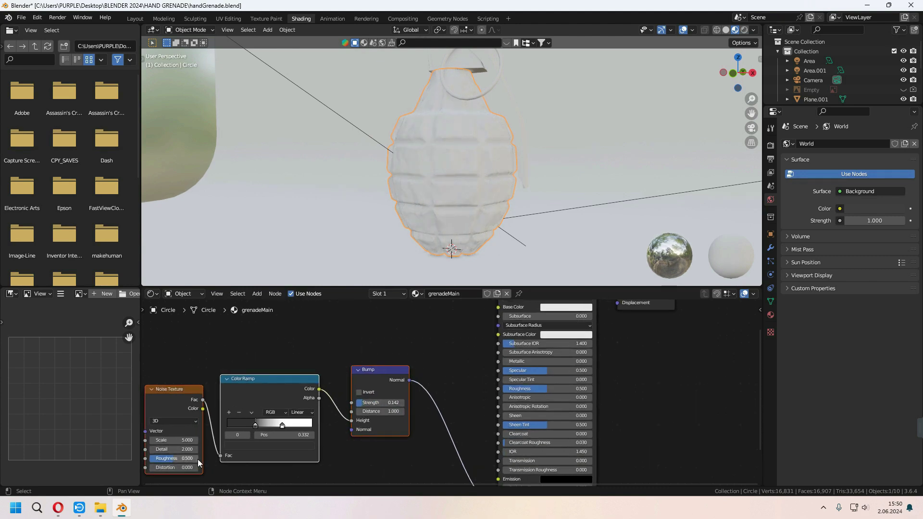
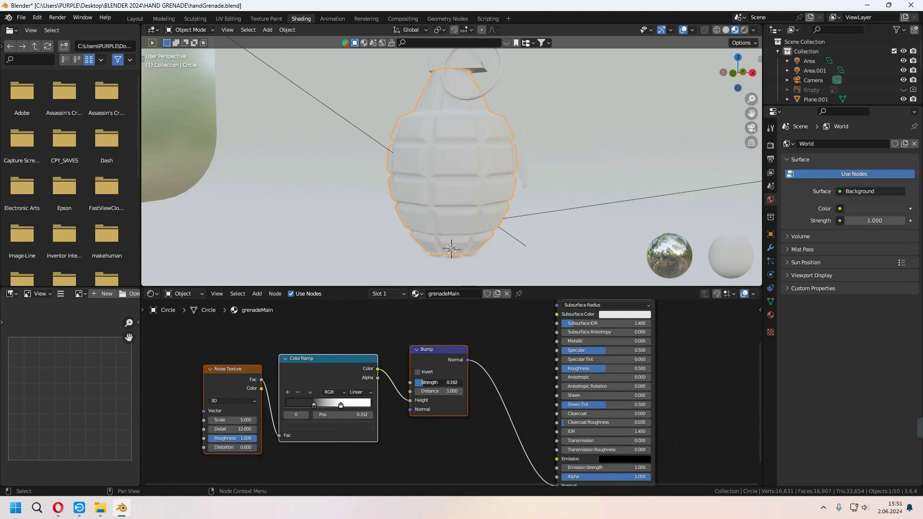
Set grenadeMain's base color to a dark olive green
middle_click_drag(425, 386, 298, 476)
left_click(496, 376)
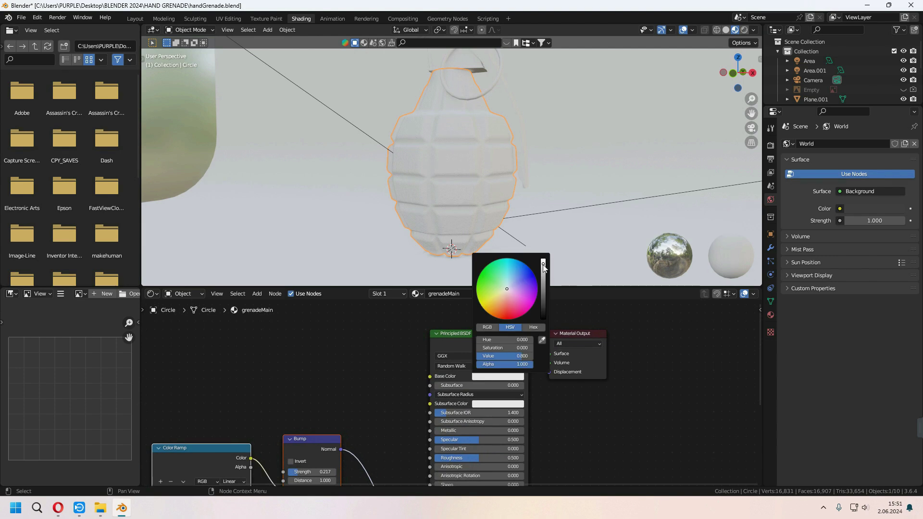
left_click_drag(544, 269, 537, 308)
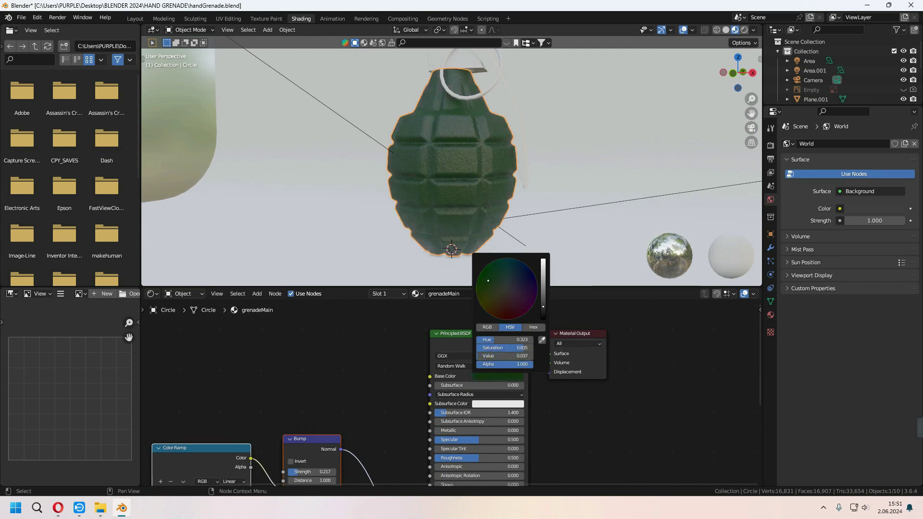
middle_click_drag(519, 245, 489, 220)
middle_click_drag(377, 395, 431, 368)
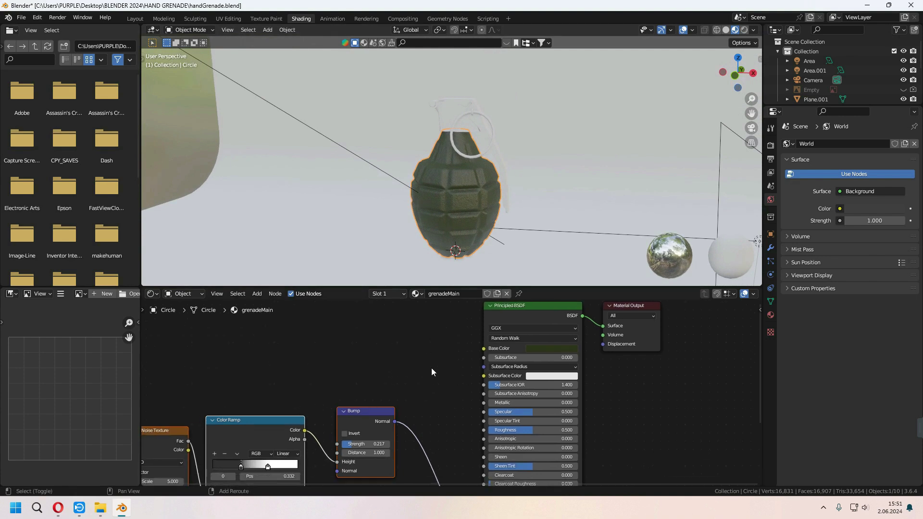
left_click_drag(422, 353, 159, 479)
Assign grenadeMain to the fuse head, make it a separate copy and rename it grenadeTop
left_click(461, 119)
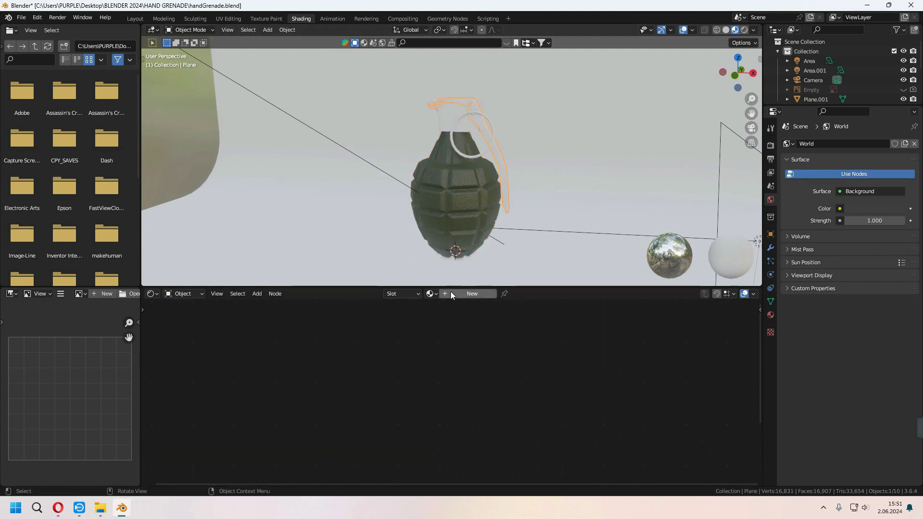
left_click(442, 122)
left_click(430, 294)
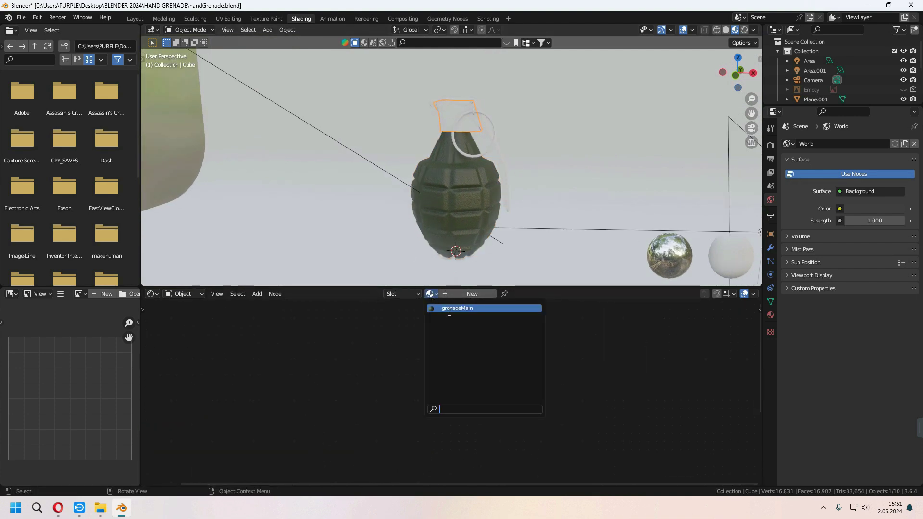
left_click(449, 310)
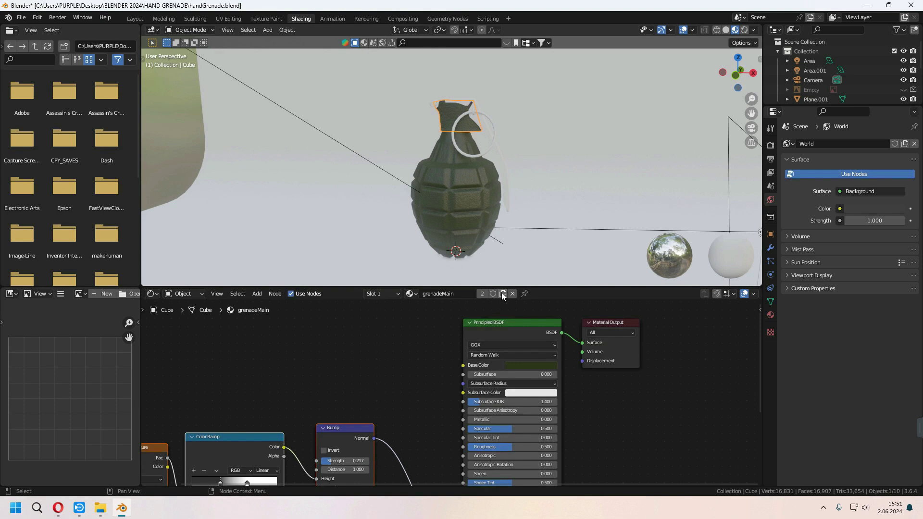
left_click(463, 295)
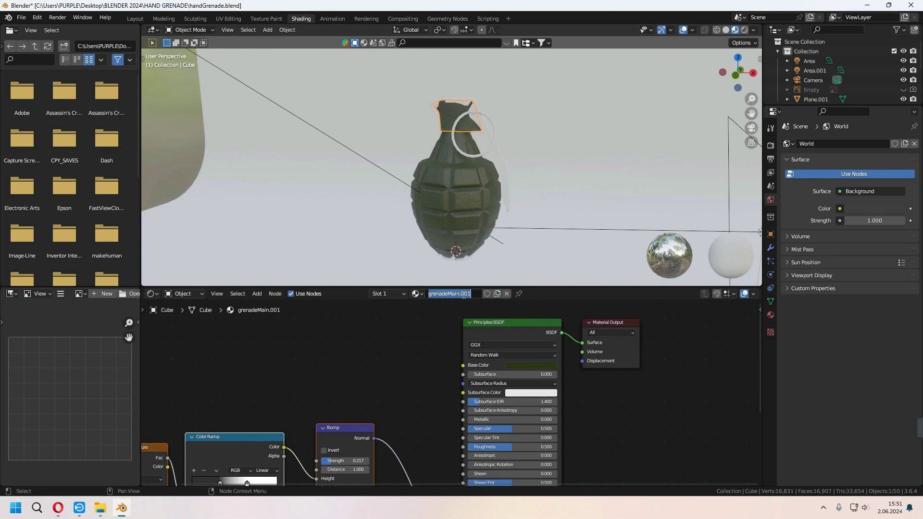
left_click(467, 295)
Give grenadeTop a pale base color, metallic 0.541 and roughness 0.205
left_click(528, 364)
left_click_drag(577, 295, 576, 255)
middle_click_drag(557, 459, 548, 420)
left_click_drag(480, 381, 478, 408)
scroll(486, 201, "up", 6)
middle_click_drag(482, 147, 513, 216, "shift")
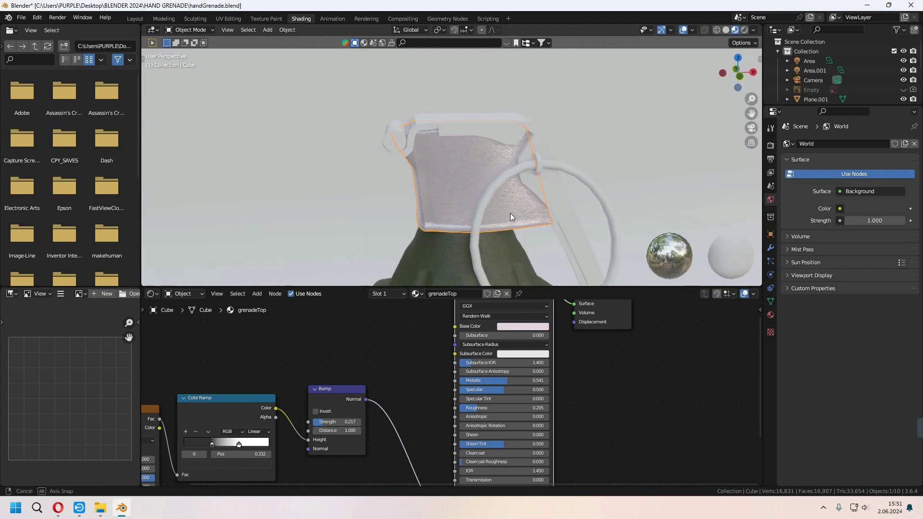
Sample the grenade body's green as grenadeTop's base color and adjust it to hue 0.149, saturation 0.462, value 0.076
mouse_move(568, 236)
left_mouse_down()
mouse_move(568, 250)
mouse_move(510, 234)
left_mouse_up()
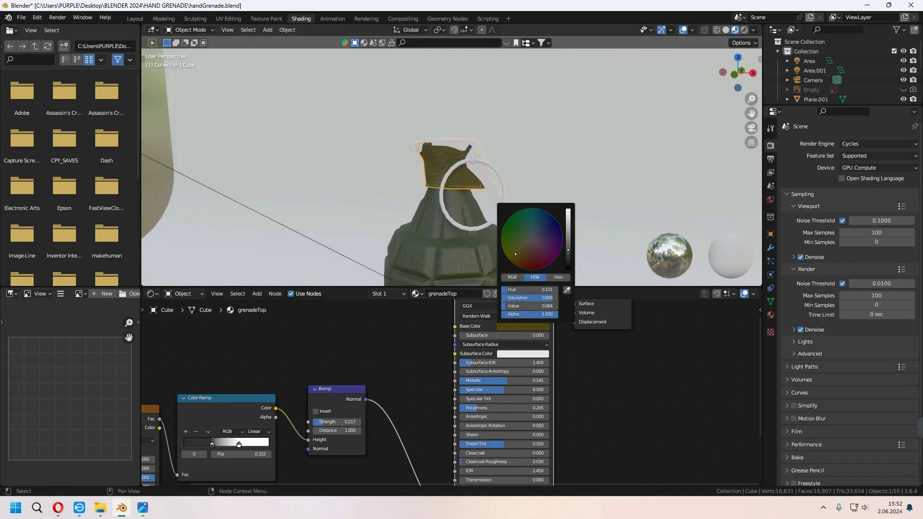
left_click(568, 291)
left_click(464, 254)
left_click(535, 328)
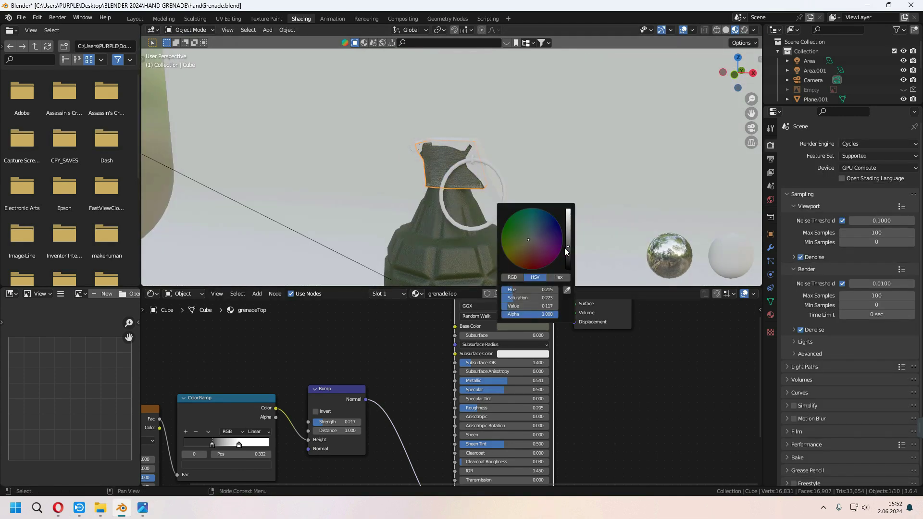
left_click_drag(567, 248, 568, 251)
Assign the grenadeTop material to the pull ring
left_click(512, 208)
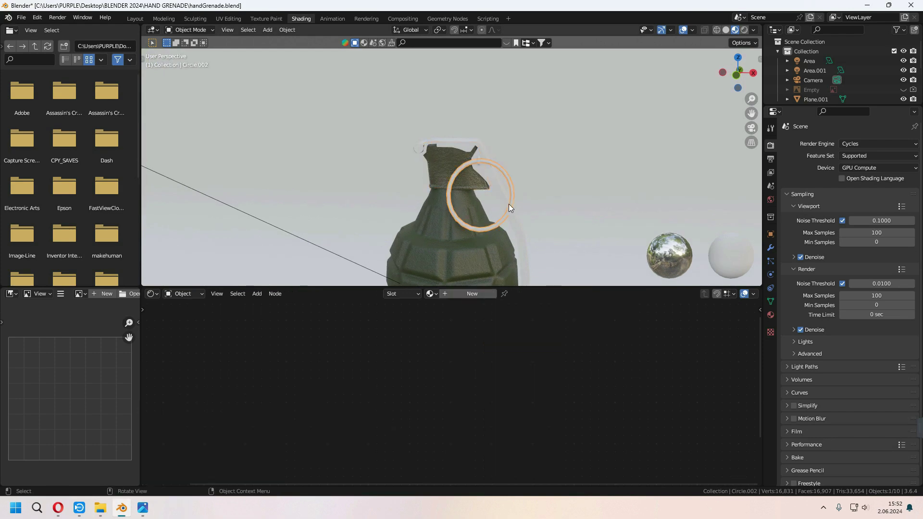
left_click(434, 293)
left_click(448, 318)
key("a")
middle_click_drag(539, 207, 505, 211)
key("a")
scroll(526, 207, "down", 2)
left_click(490, 195)
scroll(489, 195, "up", 3)
Darken grenadeTop's base color to hue 0.147, saturation 0.613 and value 0.045
left_click(430, 163)
left_click(503, 327)
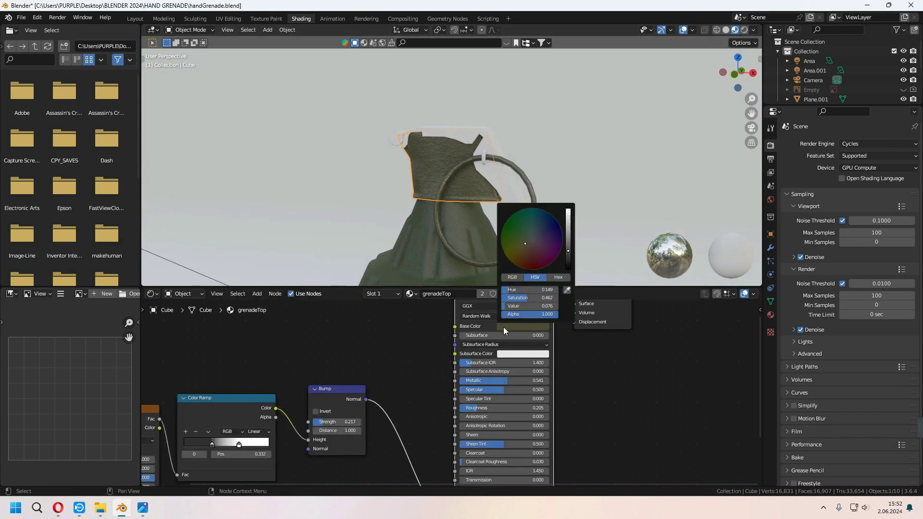
left_click_drag(569, 253, 568, 256)
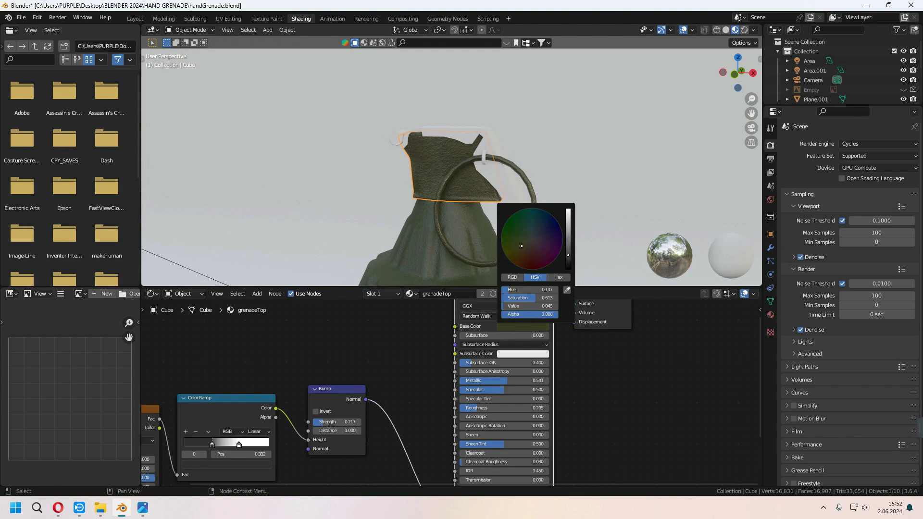
Assign grenadeMain to the safety lever as a single-user copy and name the copy grenadetop2
scroll(567, 200, "down", 2)
middle_click_drag(562, 198, 570, 204)
left_click(462, 144)
left_click(431, 294)
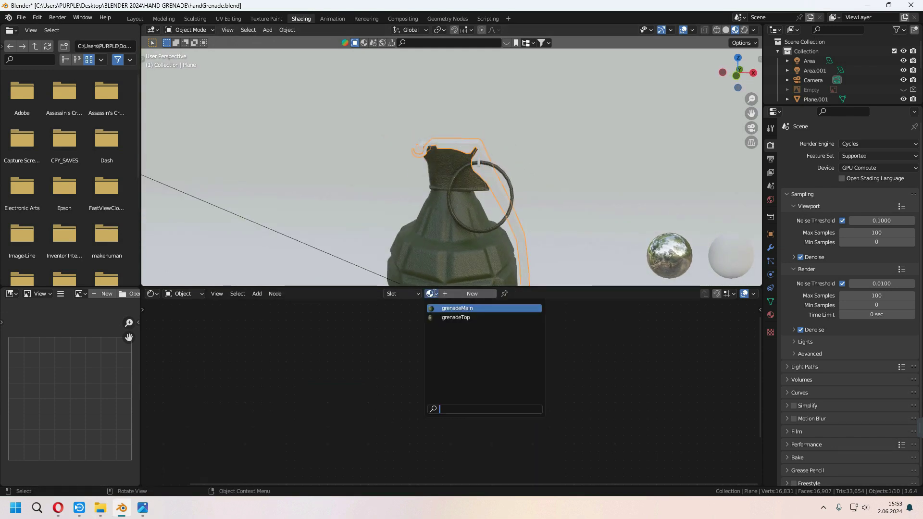
left_click(450, 309)
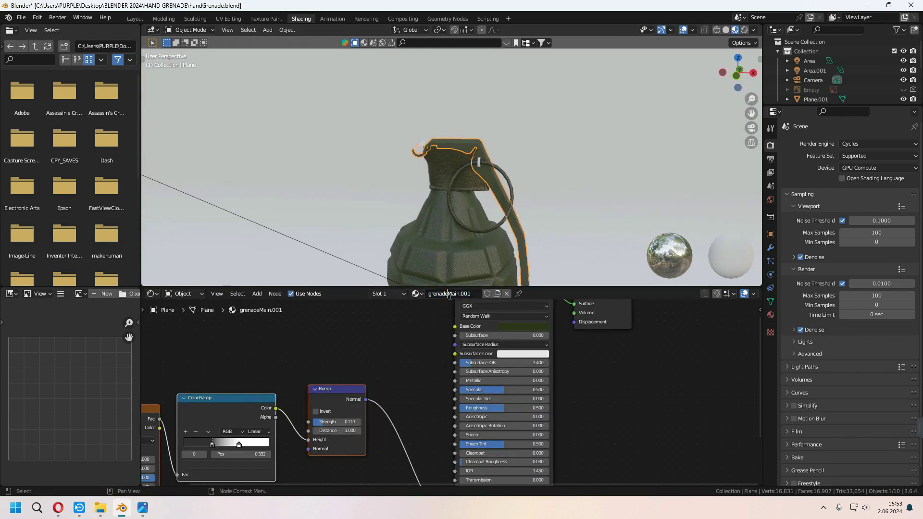
mouse_move(445, 220)
middle_mouse_down()
mouse_move(408, 219)
mouse_move(434, 226)
middle_mouse_up()
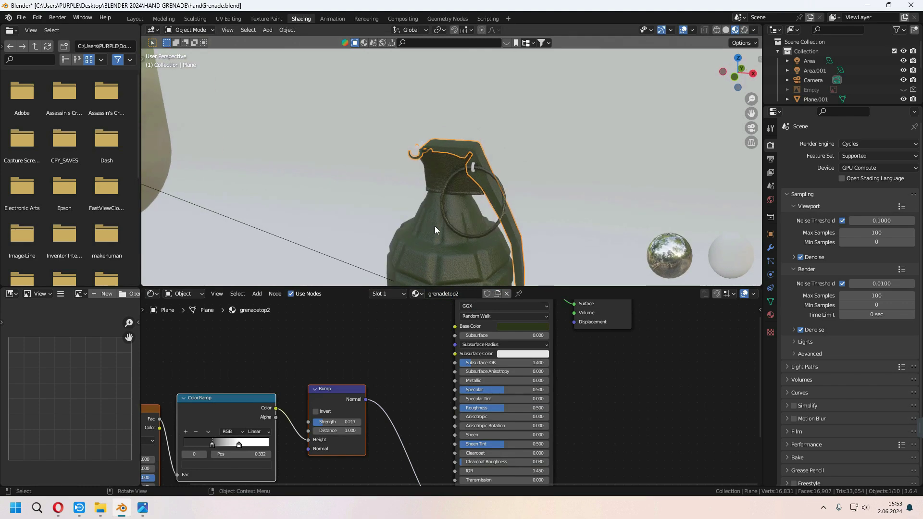
Change grenadetop2's base color to a dark blue with saturation 0.798 and value 0.037
middle_click_drag(519, 326, 481, 337)
left_click(481, 338)
left_click_drag(485, 253, 498, 231)
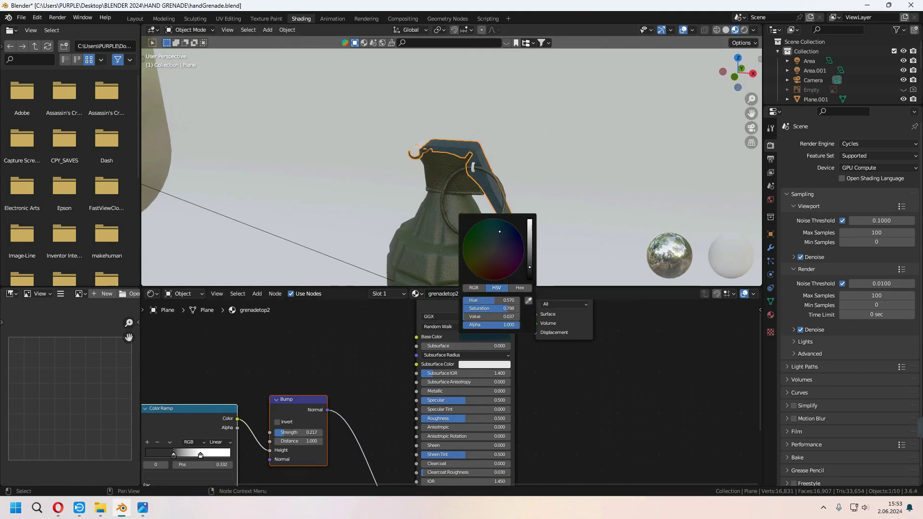
middle_click_drag(581, 207, 609, 198)
Assign an existing green grenade material to the small cylinder at the lever's hooked end
left_click(433, 147)
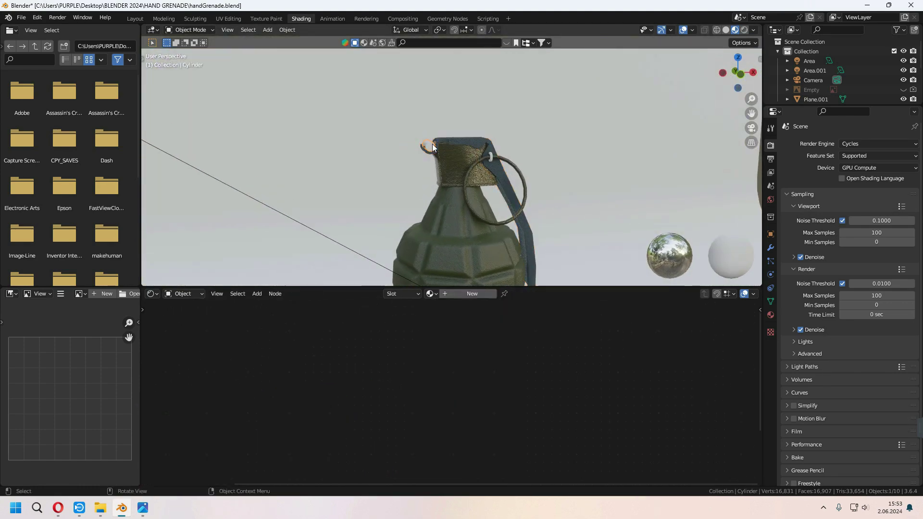
left_click(429, 294)
left_click(462, 304)
middle_click_drag(489, 218, 447, 101)
scroll(460, 183, "up", 3)
Add a second material slot to the safety lever holding a single-user copy of grenadetop2 named grenadetop3
left_click(457, 159)
left_click(771, 314)
middle_click_drag(635, 187, 604, 190)
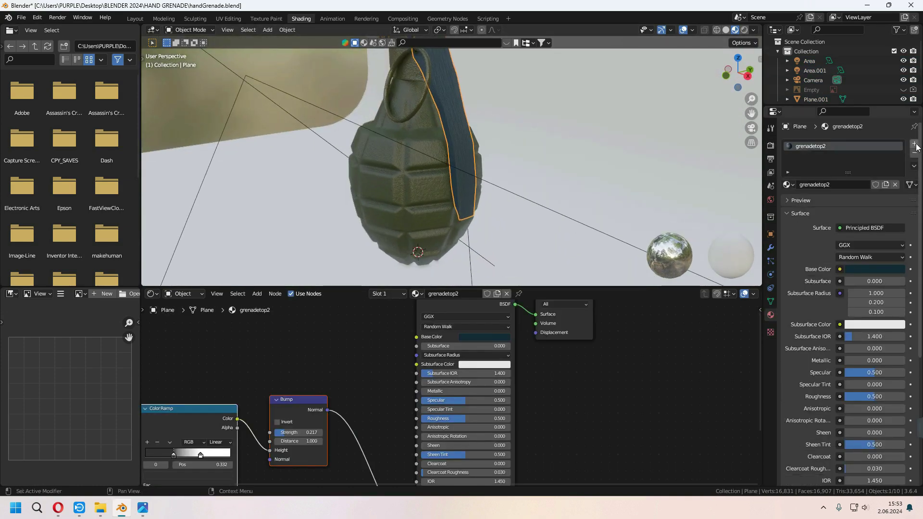
left_click(915, 144)
left_click(811, 200)
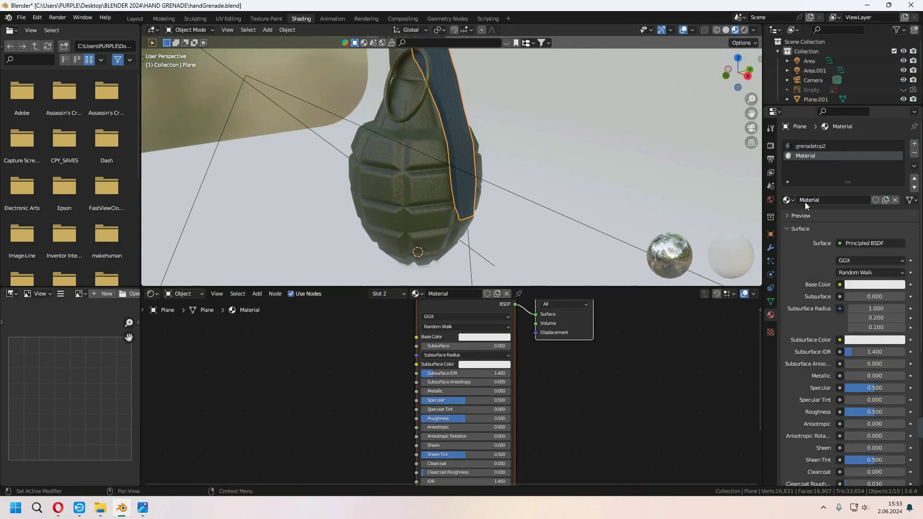
left_click(415, 294)
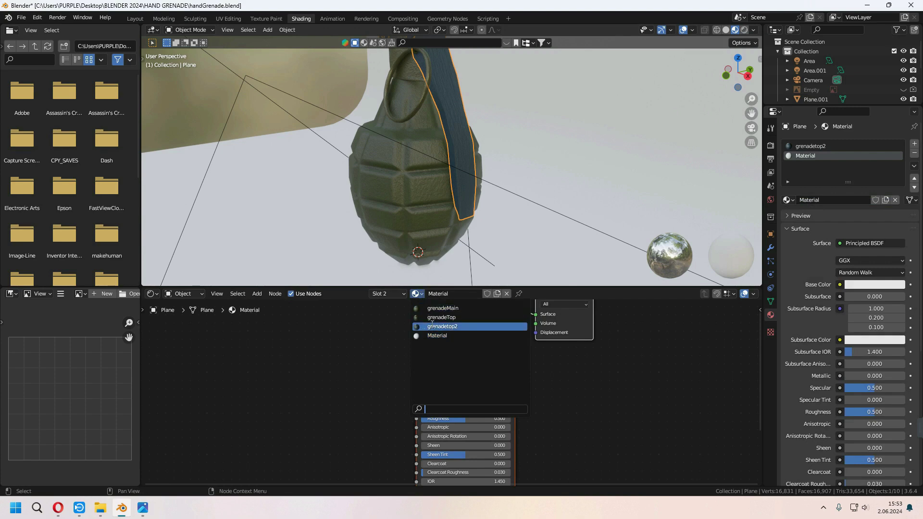
left_click(509, 322)
left_click(503, 294)
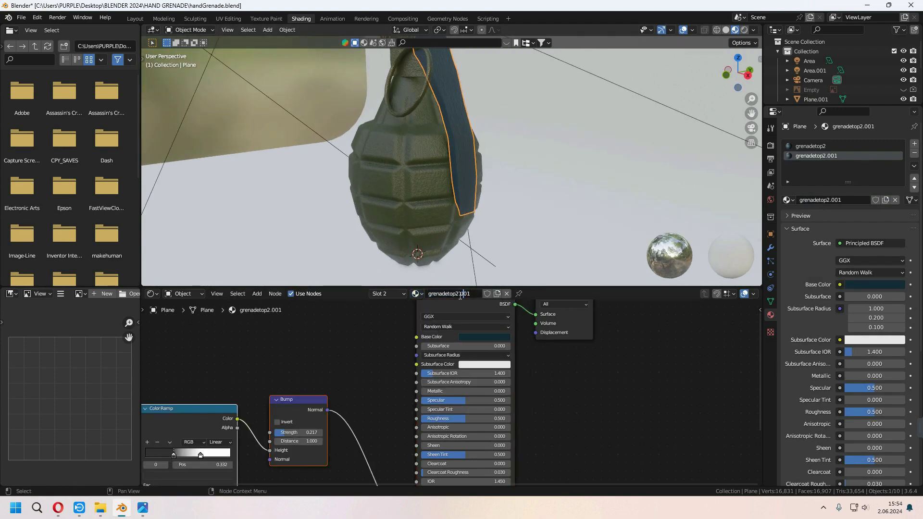
Set grenadetop3's base color to hue 0.011, saturation 0.821, value 0.037 and assign it to the faces at the lever's lower end
left_click(488, 337)
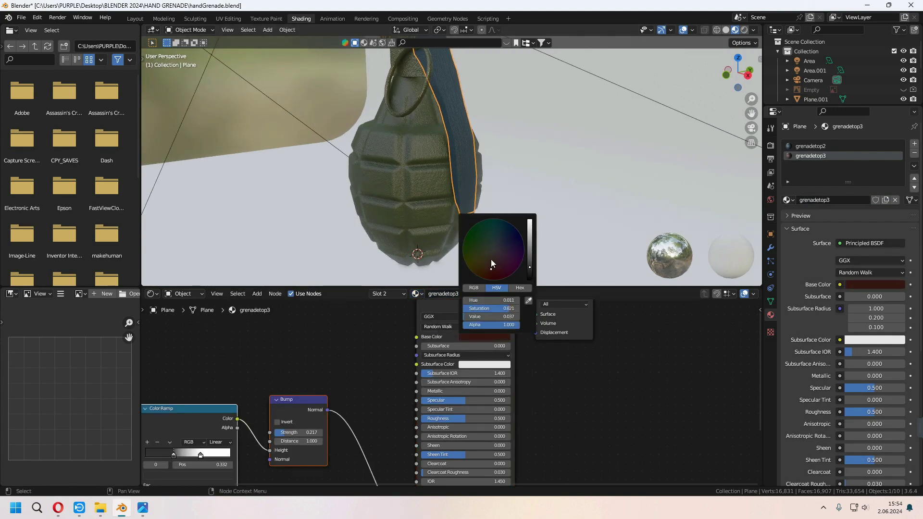
key("Tab")
middle_click_drag(502, 187, 469, 197)
scroll(462, 192, "up", 2)
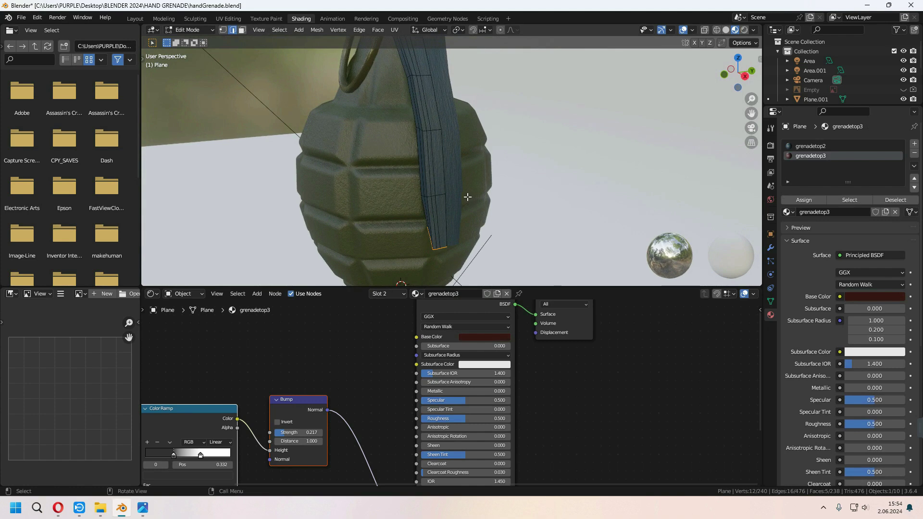
left_click(434, 173, "alt+shift")
left_click(437, 212, "alt+shift")
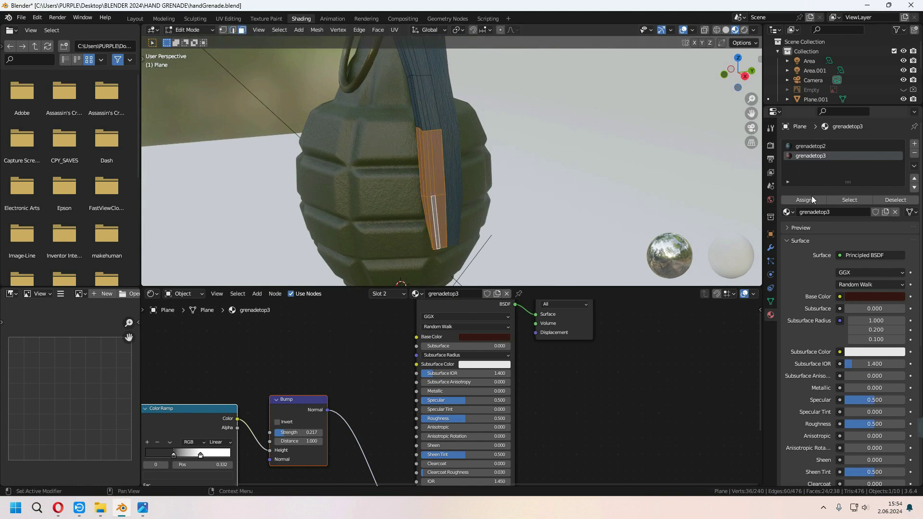
left_click(789, 199)
key("Tab")
scroll(494, 191, "down", 2)
mouse_move(435, 187)
middle_mouse_down()
mouse_move(492, 184)
mouse_move(451, 183)
middle_mouse_up()
middle_click_drag(502, 145, 535, 183, "shift")
left_click(468, 164)
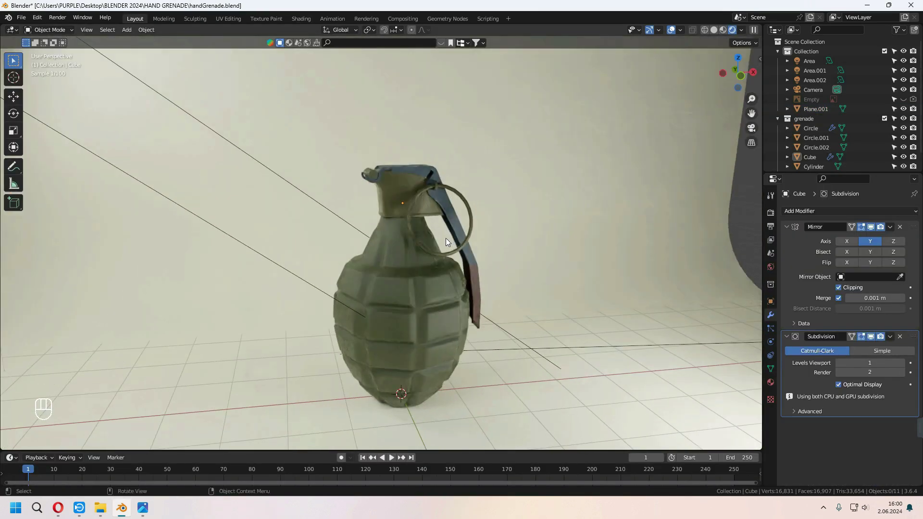
Apply the Mirror and Subdivision modifiers on the grenade's top piece
left_click(397, 202)
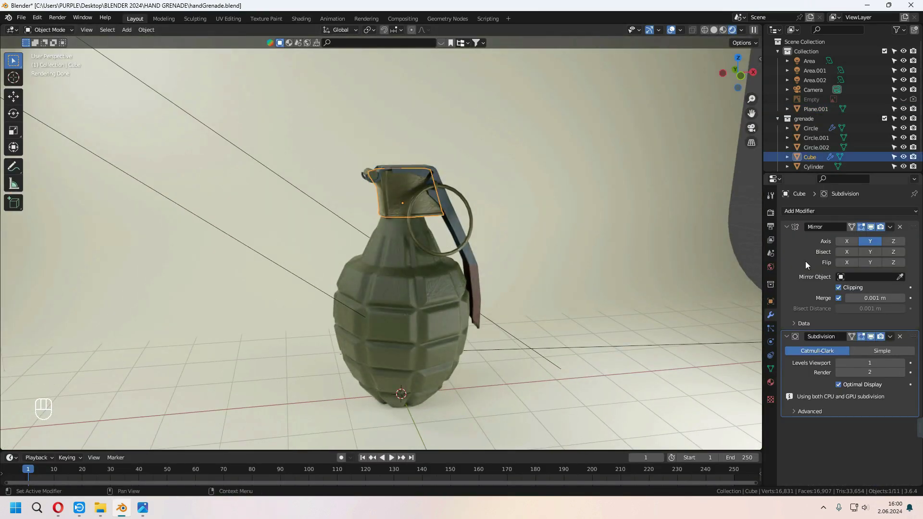
left_click(891, 229)
left_click(867, 238)
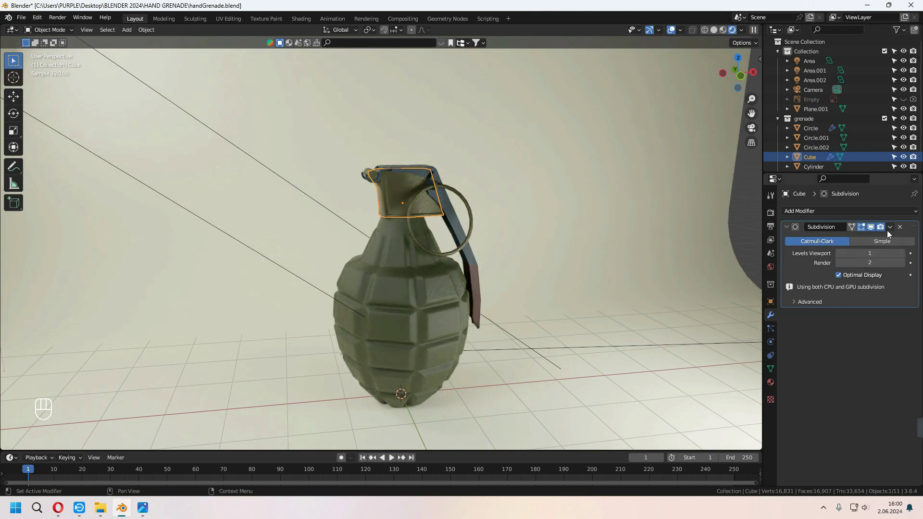
left_click(889, 228)
left_click(872, 238)
Apply the top piece's object transforms and set its origin to its geometry
scroll(670, 241, "up", 5)
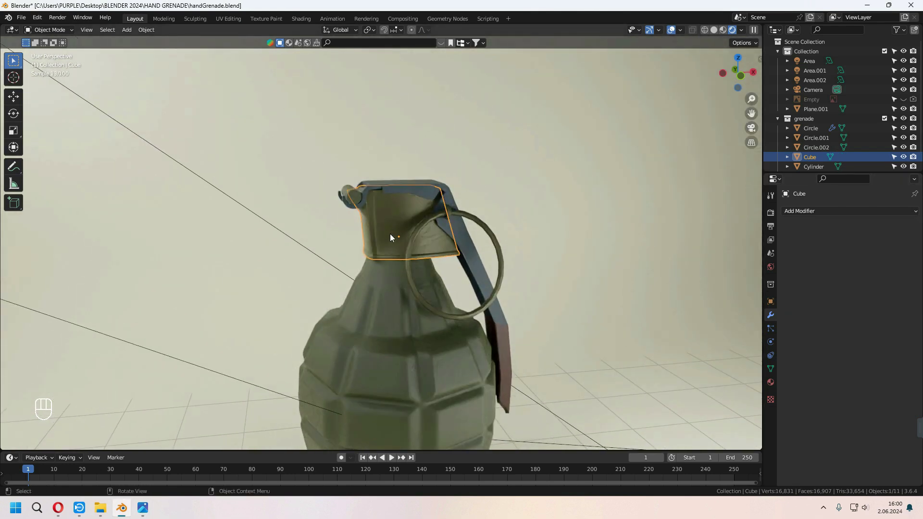
key("ctrl+a")
left_click(373, 255)
right_click(389, 233)
mouse_move(371, 278)
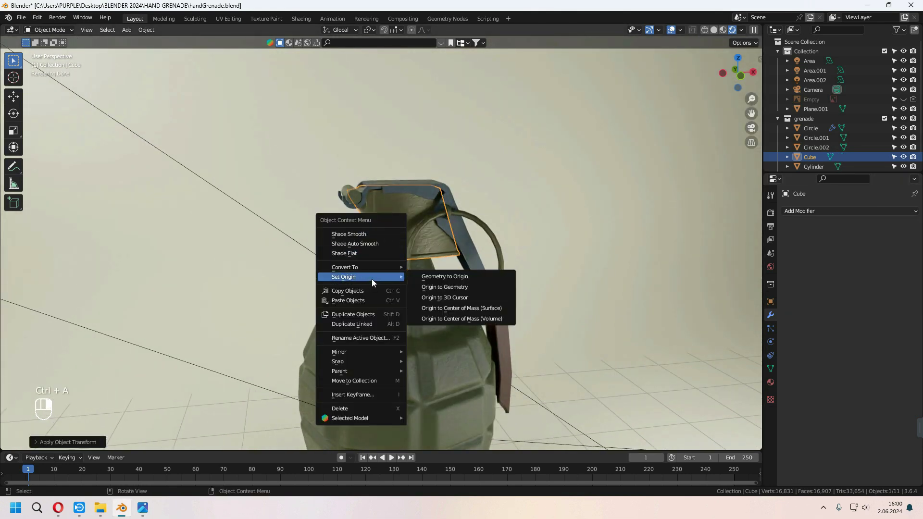
left_click(442, 285)
Duplicate the small hinge cylinder, resize the copy and place it over the top piece's upper corner near the pull ring
left_click(352, 200)
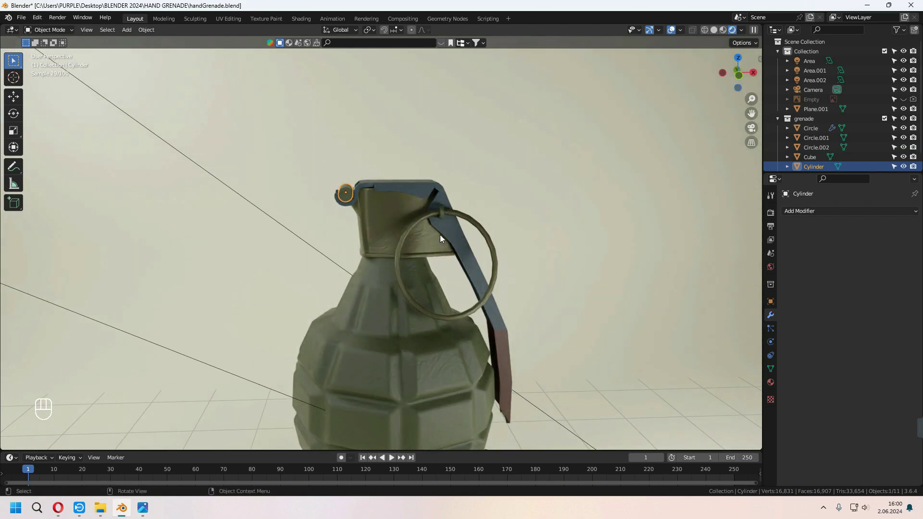
key("KP_1")
key("shift+d")
left_click(502, 242)
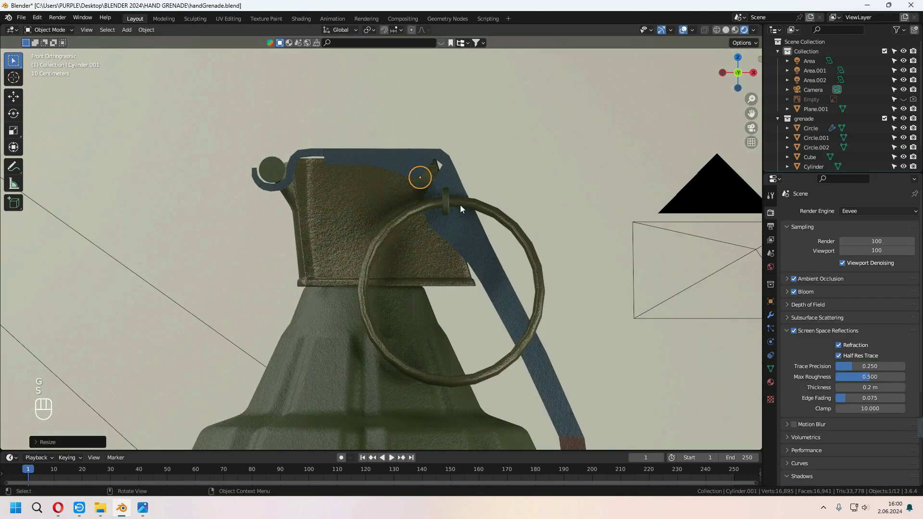
key("g")
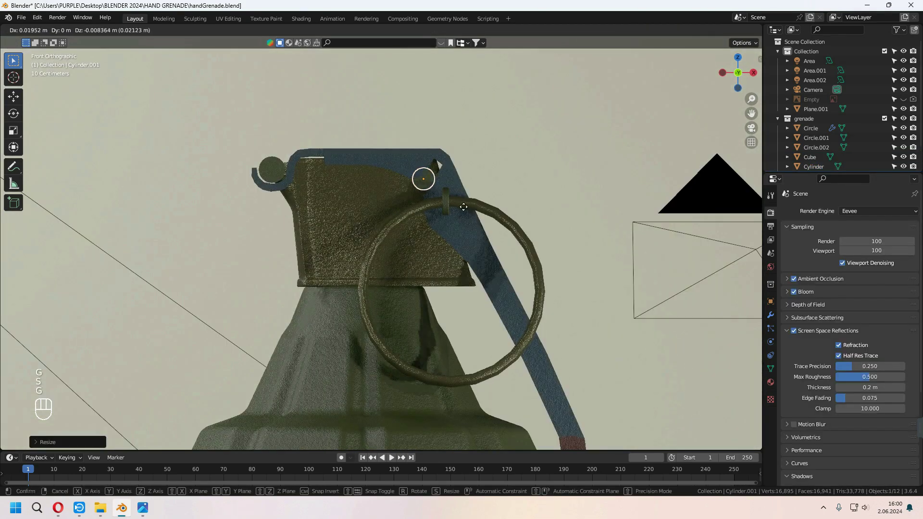
left_click(463, 207)
Scale the duplicated cylinder along Y through the top piece, apply all its transforms and save the file
mouse_move(463, 206)
middle_mouse_down()
mouse_move(403, 224)
mouse_move(495, 226)
mouse_move(458, 232)
mouse_move(555, 250)
mouse_move(470, 221)
middle_mouse_up()
key("s")
key("y")
left_click(542, 245)
key("ctrl+a")
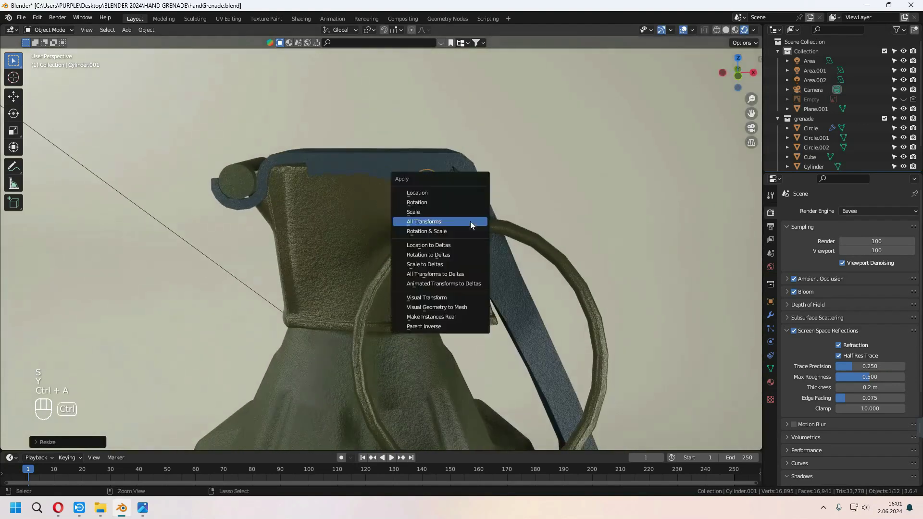
left_click(470, 222)
right_click(452, 222)
key("a")
key("a")
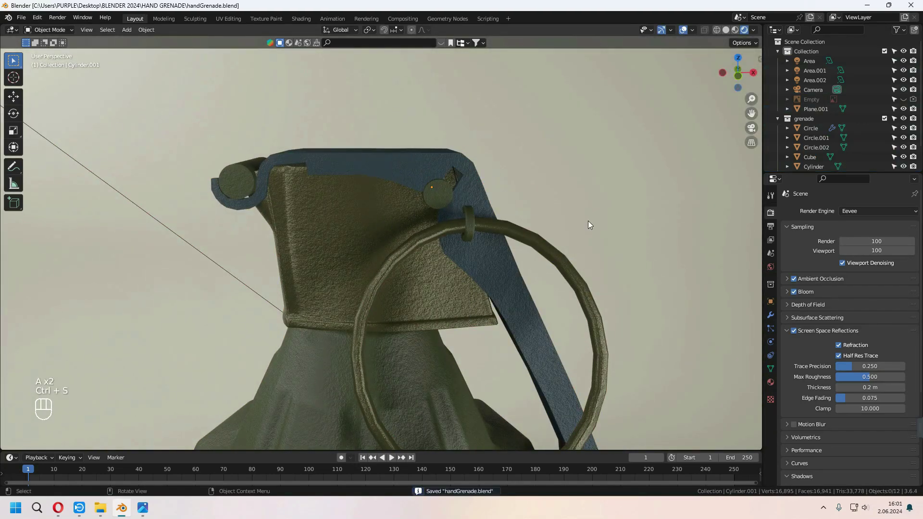
Cut the duplicated cylinder out of the top piece with an applied Boolean modifier set to Difference
left_click(402, 209)
key("ctrl+s")
left_click(771, 315)
left_click(821, 211)
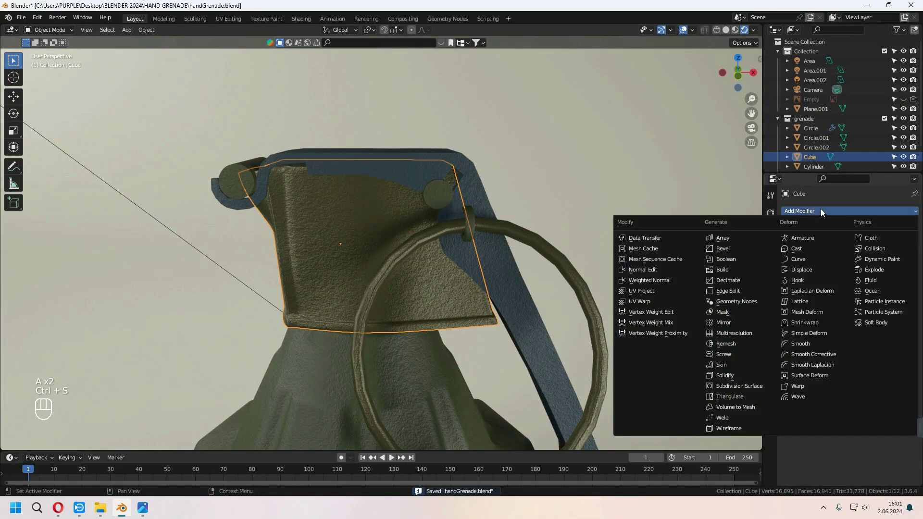
left_click(749, 258)
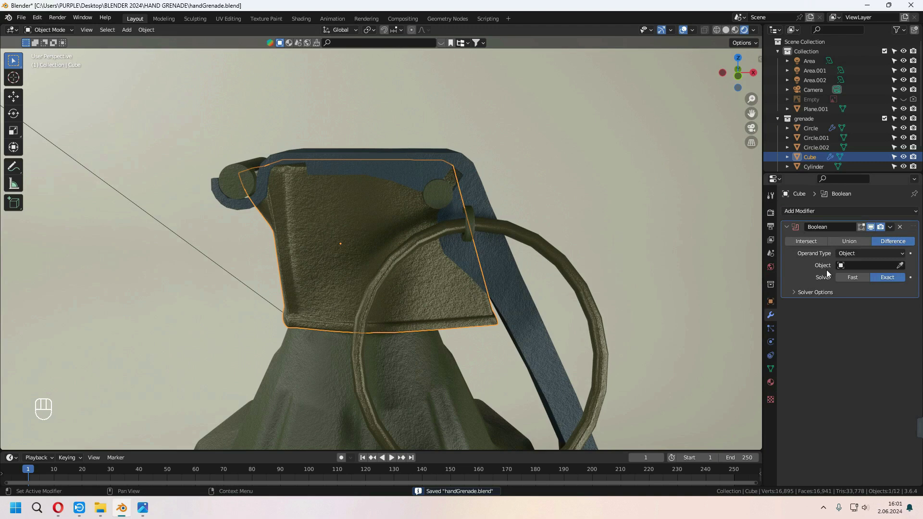
left_click(900, 266)
left_click(454, 195)
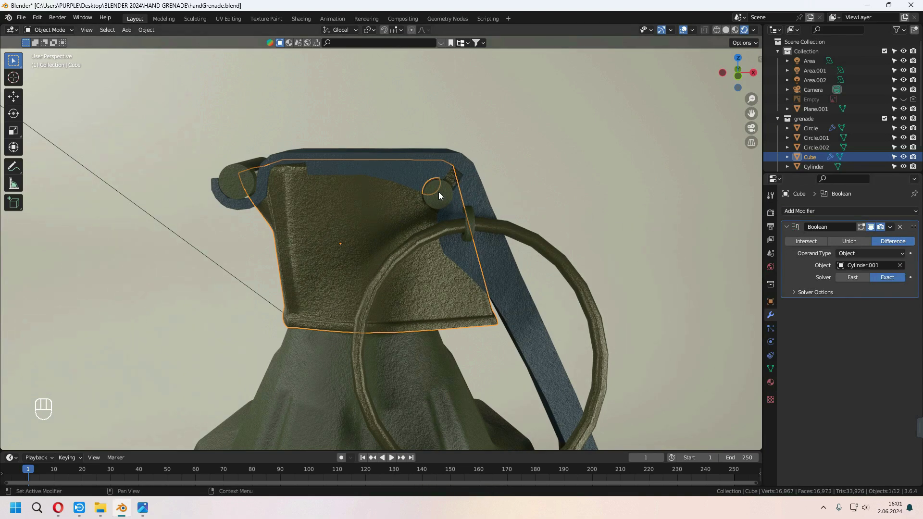
left_click(890, 228)
left_click(873, 235)
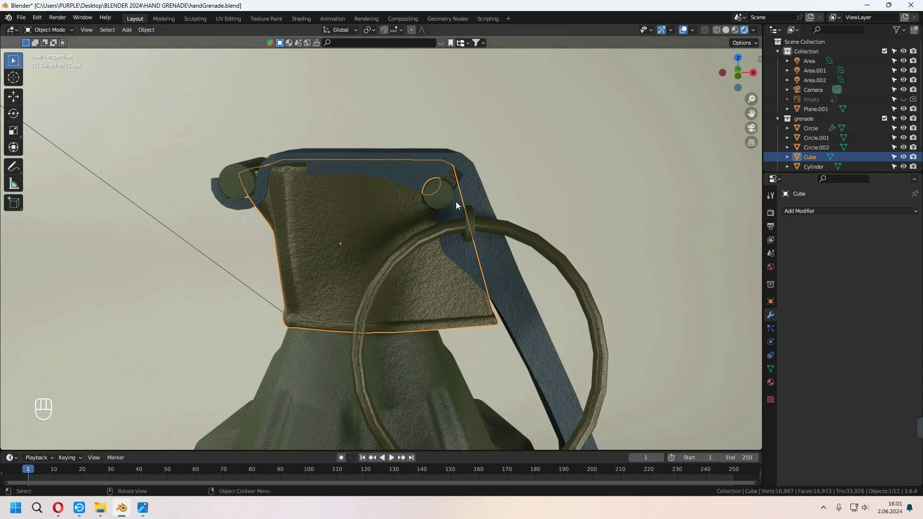
Delete the cylinder used as the Boolean cutter and save the file
left_click(442, 197)
key("x")
left_click(442, 196)
middle_click_drag(441, 197, 460, 241)
key("Tab")
scroll(455, 238, "up", 1)
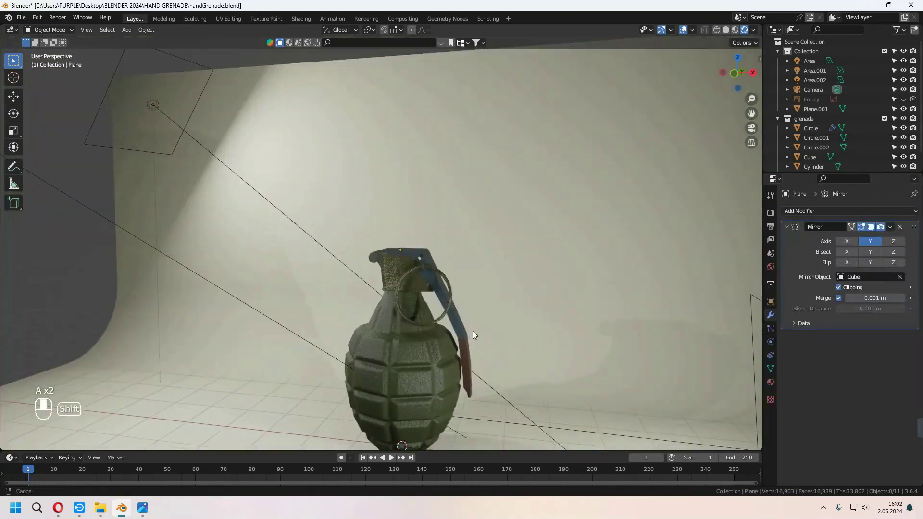
middle_click_drag(472, 331, 466, 278)
key("ctrl+s")
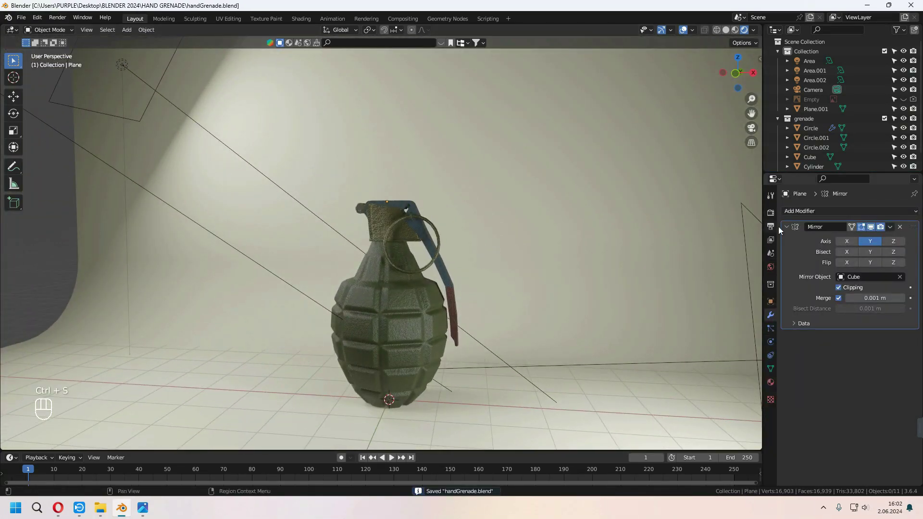
Switch the render engine to Cycles and render the camera image
left_click(771, 212)
left_click(856, 211)
left_click(854, 242)
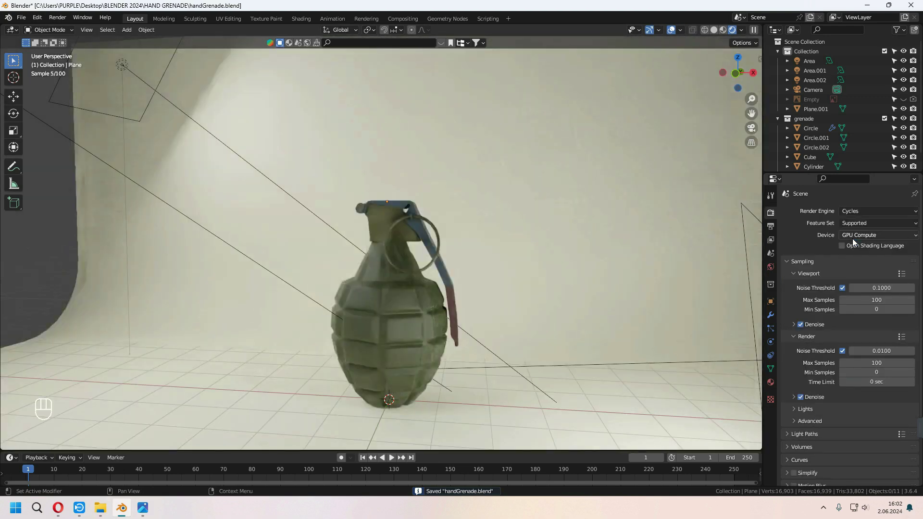
left_click(58, 18)
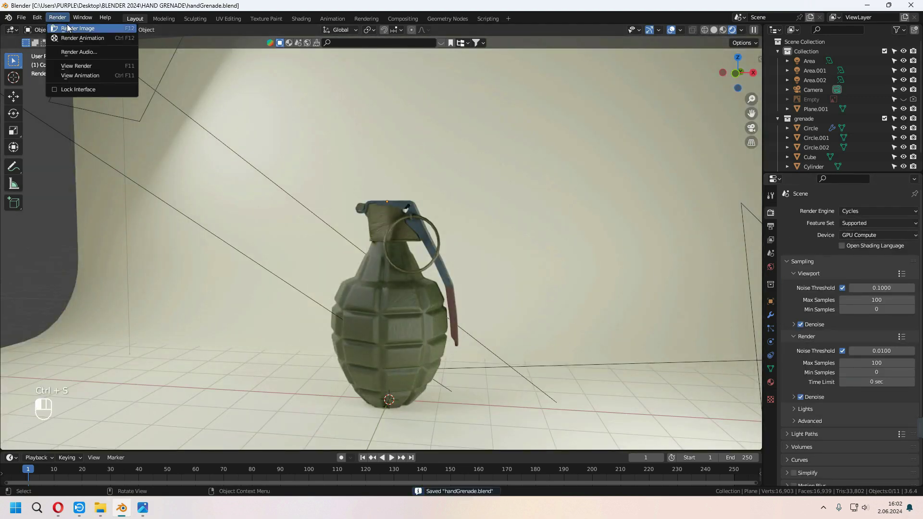
left_click(68, 27)
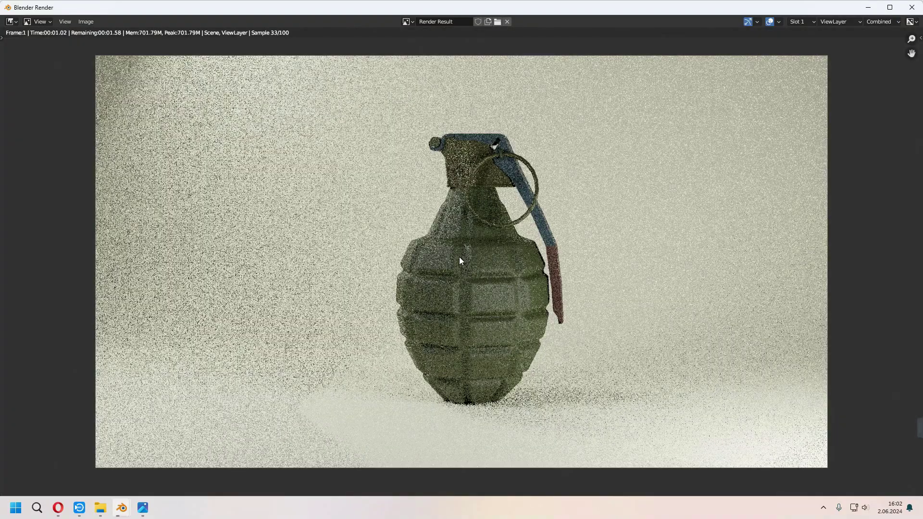